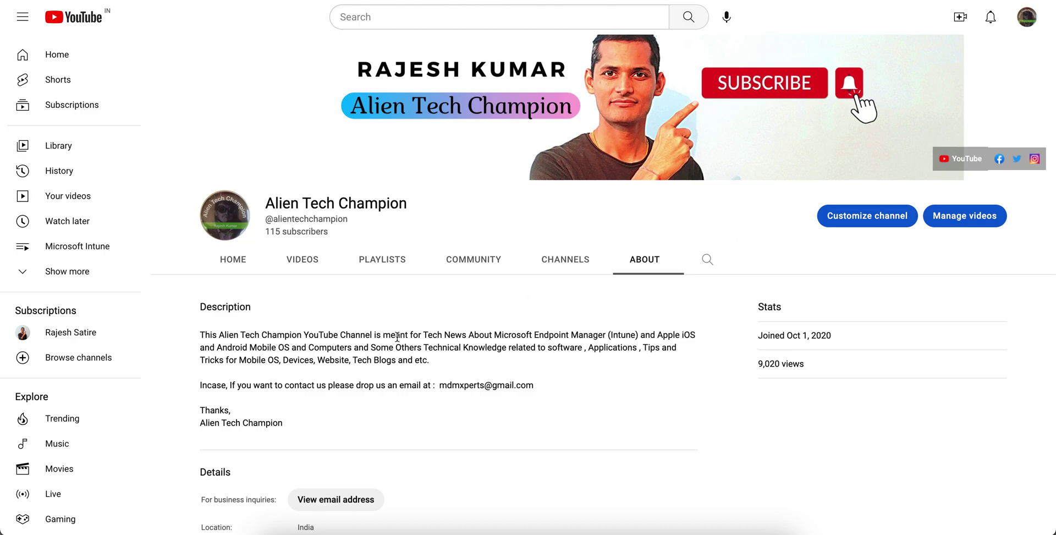
left_click_drag(353, 347, 475, 345)
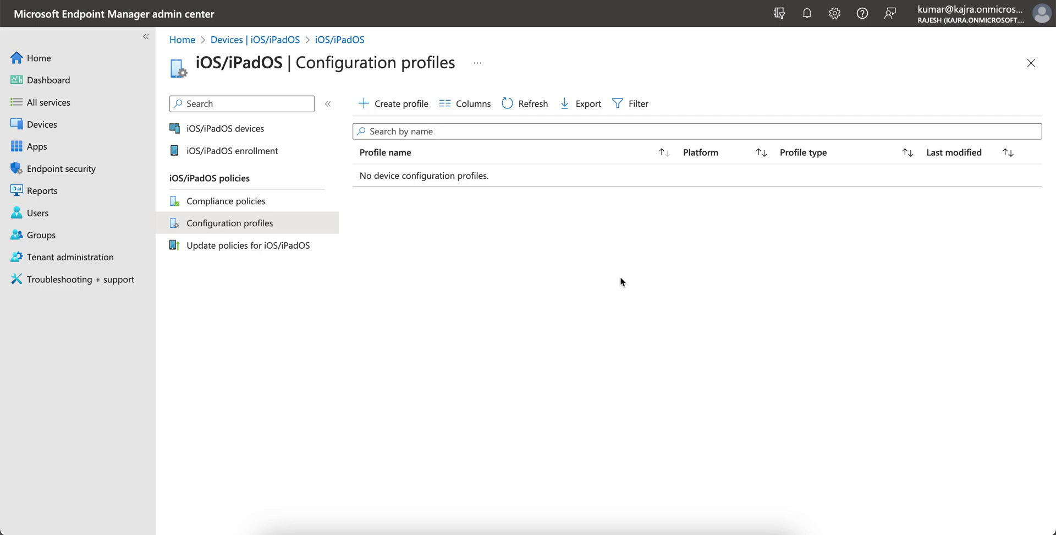
Step: Open the configuration profiles for iOS/iPadOS devices
left_click(72, 128)
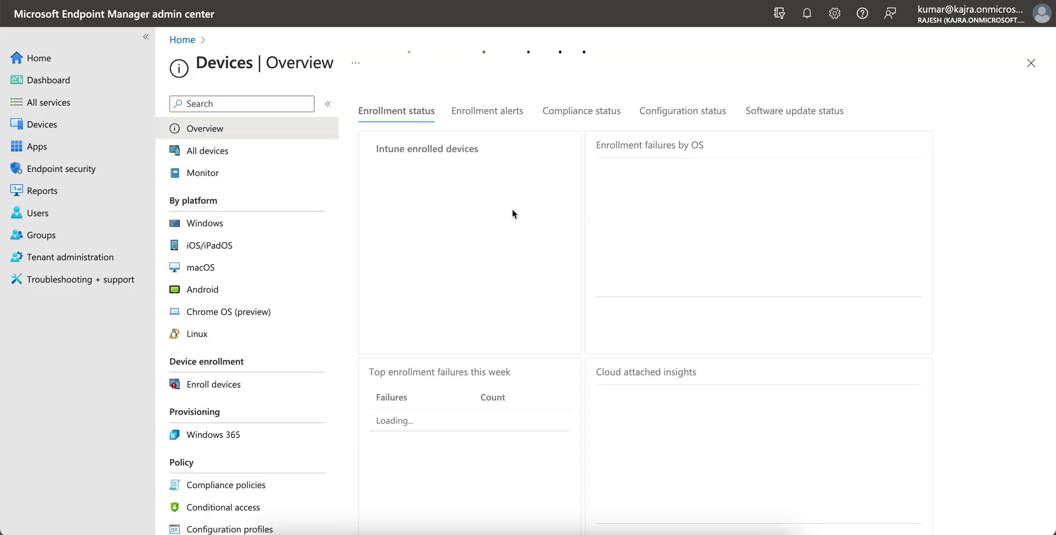
left_click(295, 246)
left_click(99, 129)
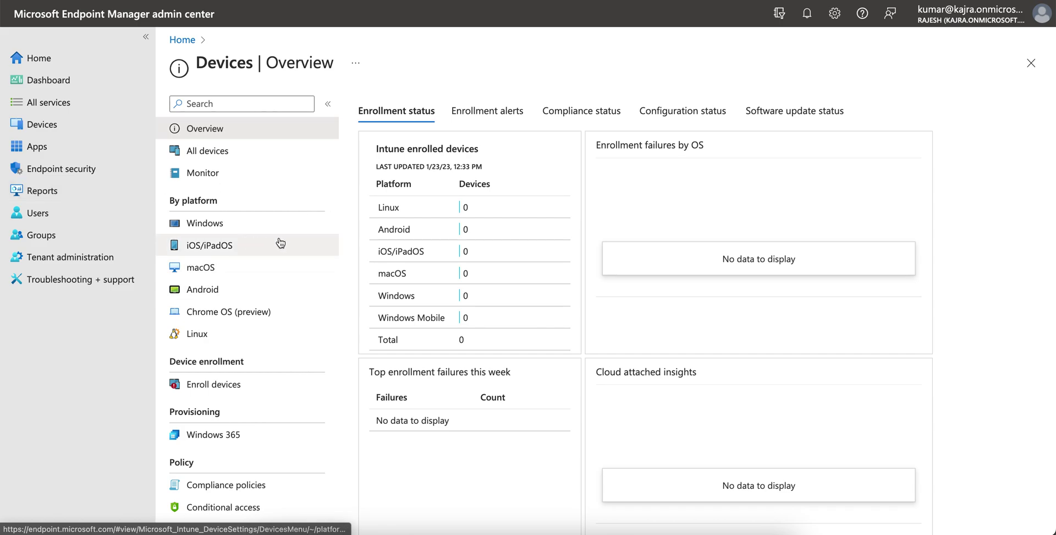
scroll(290, 408, "down", 3)
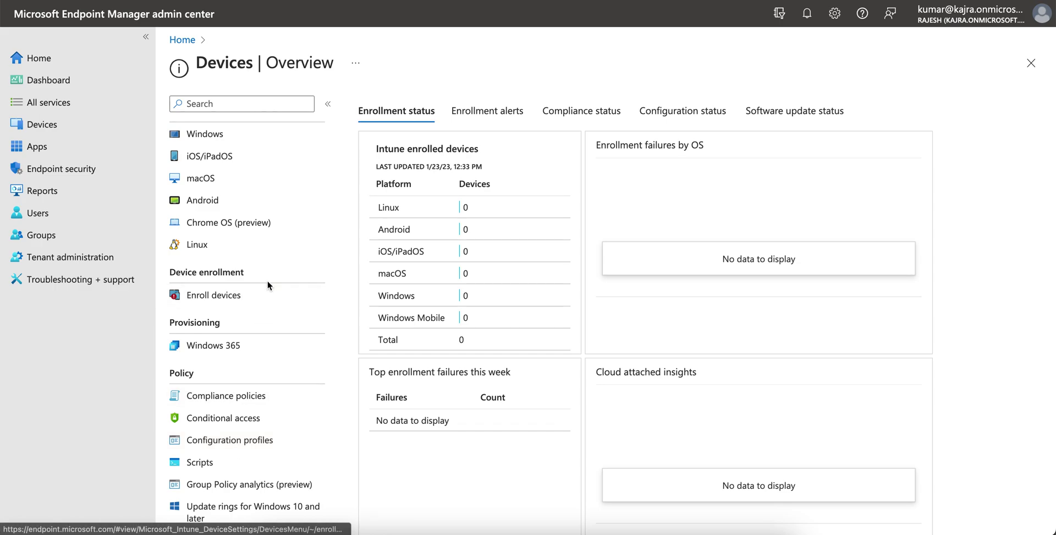
scroll(267, 280, "up", 3)
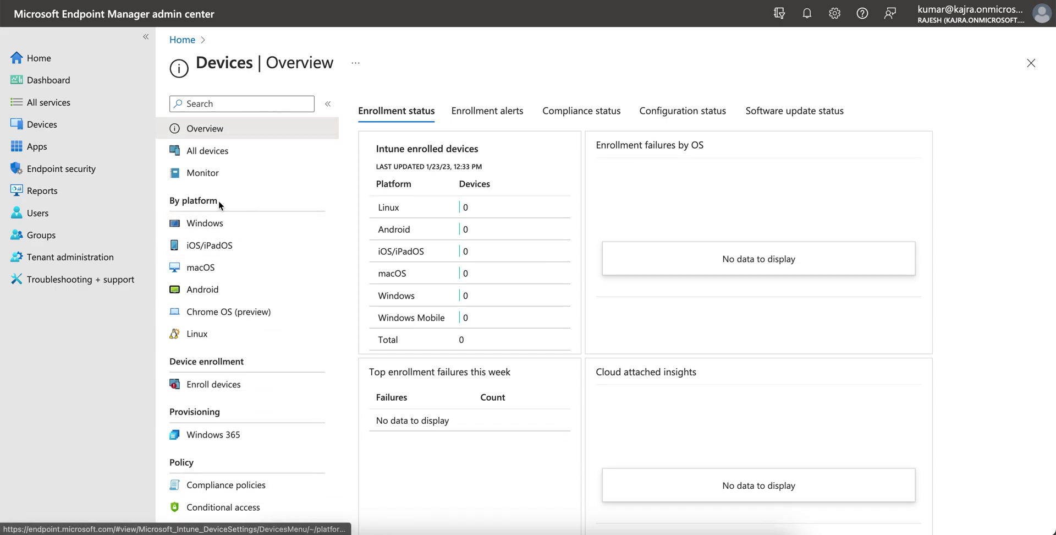
left_click(240, 251)
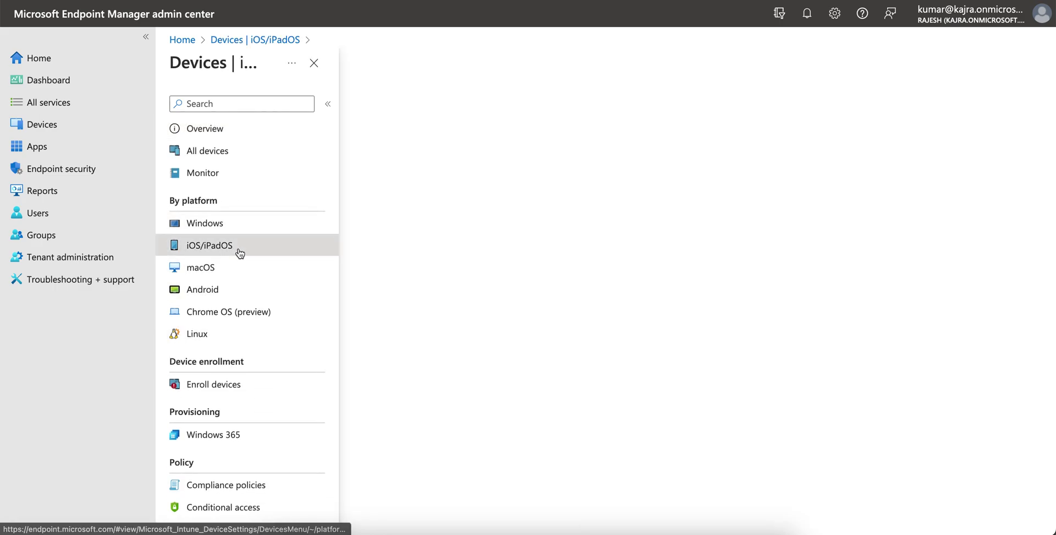
left_click(361, 159)
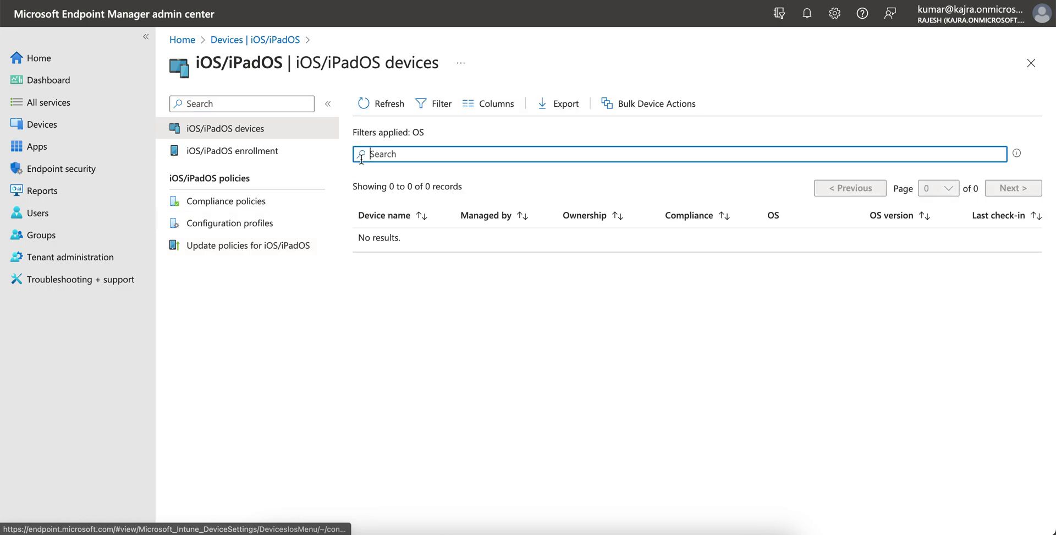
left_click(259, 223)
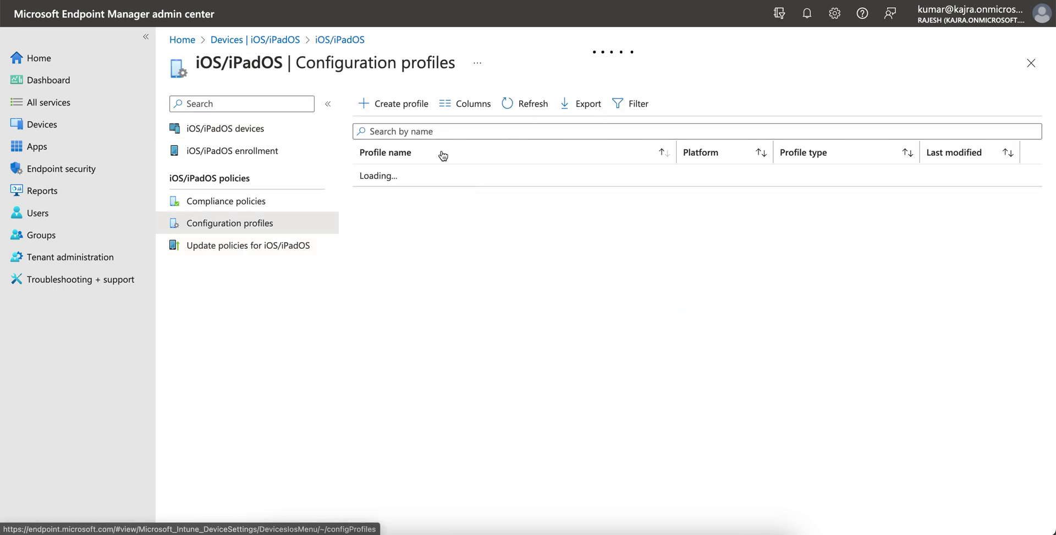
Step: Create a configuration profile of type Templates using the SCEP certificate template
left_click(410, 105)
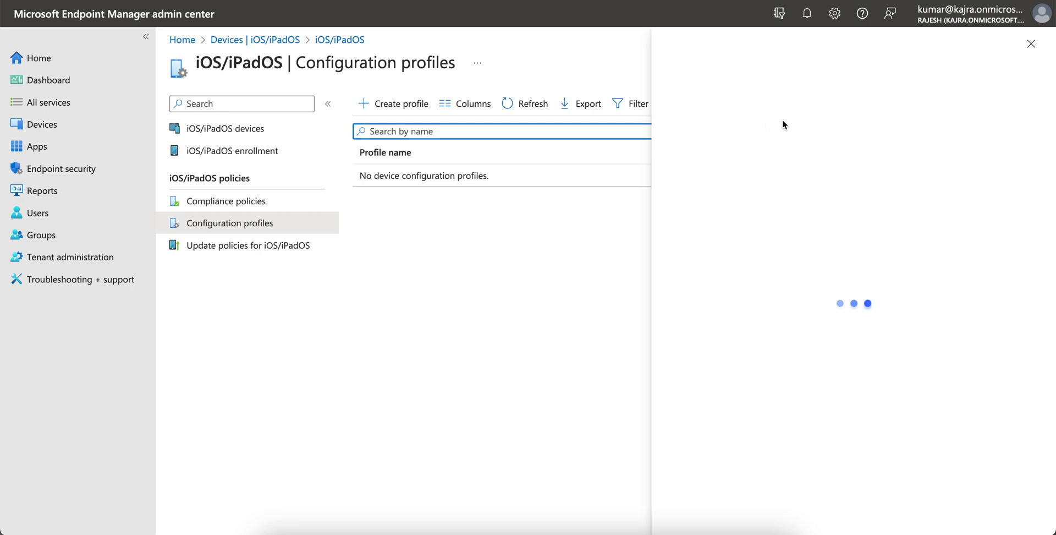
left_click(735, 149)
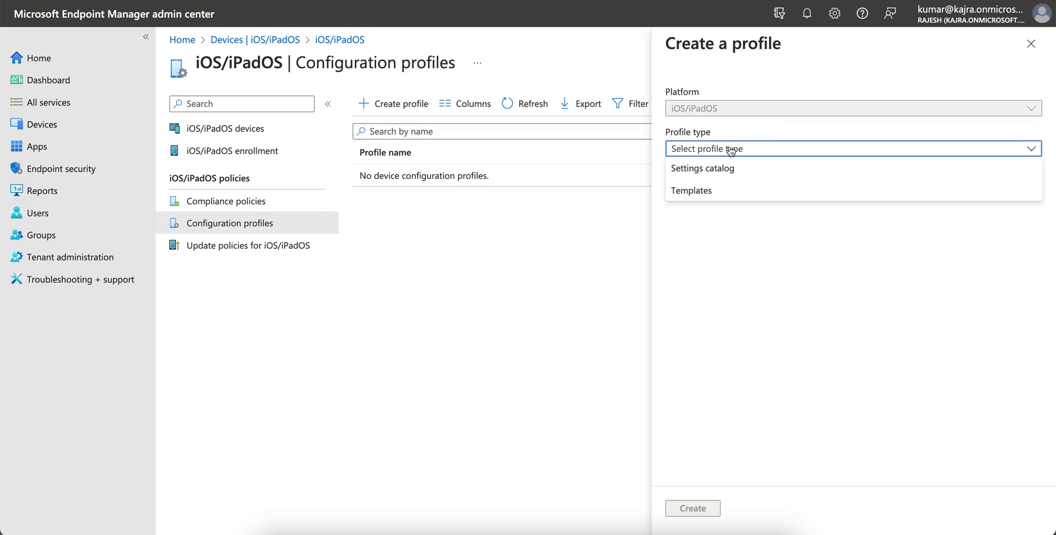
left_click(729, 193)
scroll(816, 344, "down", 1)
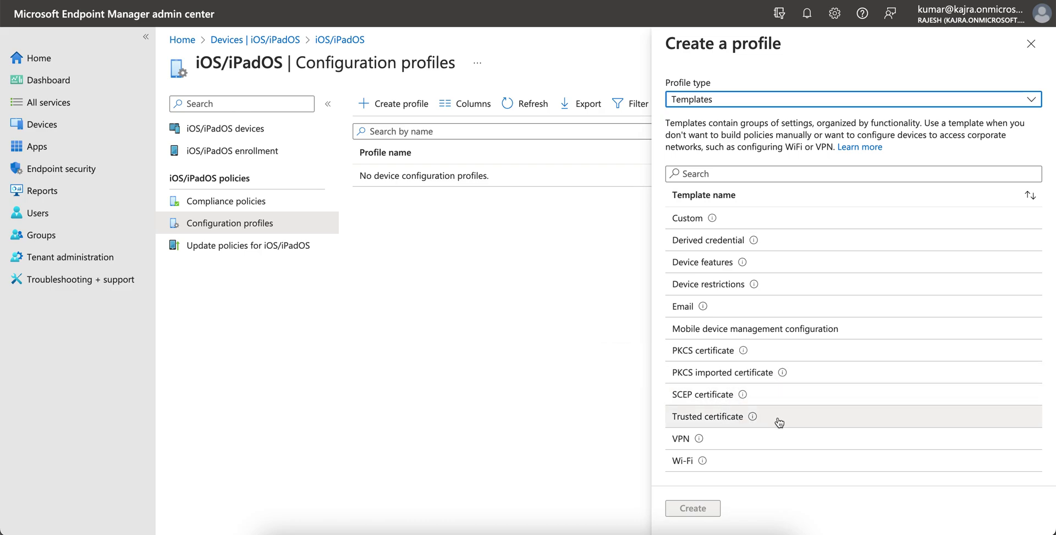
mouse_move(744, 396)
mouse_move(754, 418)
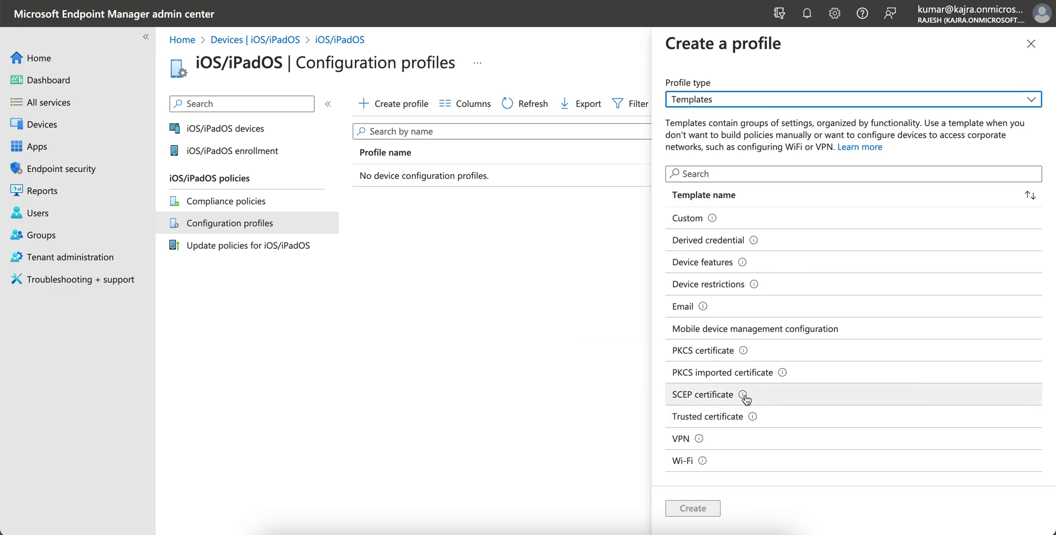
left_click(744, 398)
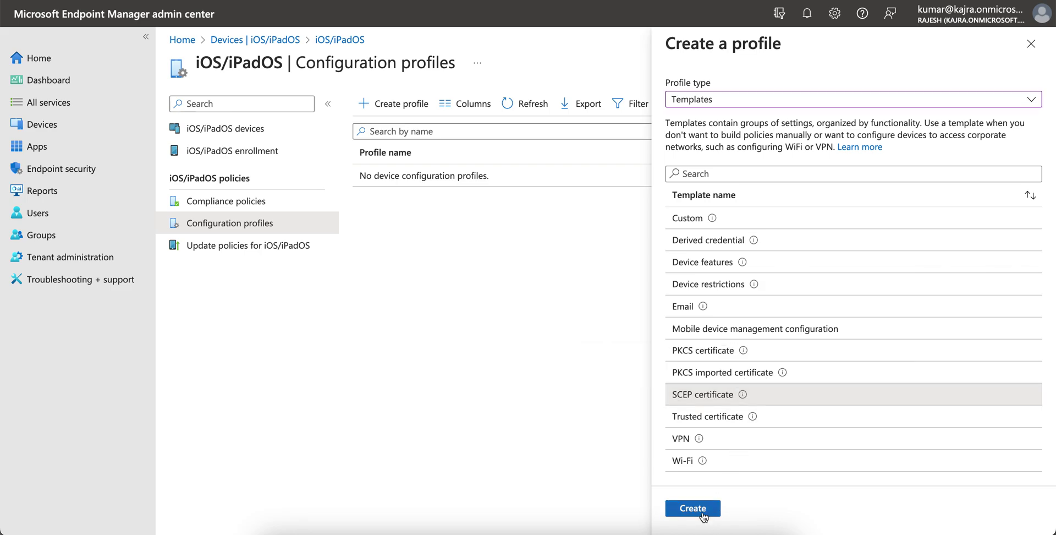
left_click(692, 508)
Step: Name the profile "Global - iOS - SCEP Profile", use the same text as its description, and continue to the configuration settings
left_click(483, 147)
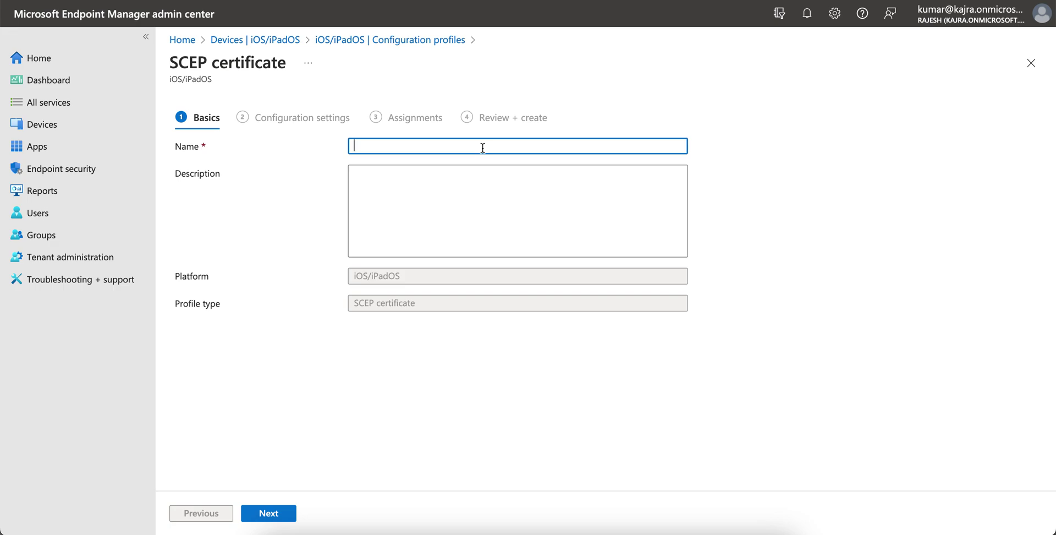
type("Global - iOS - SCEP Profile")
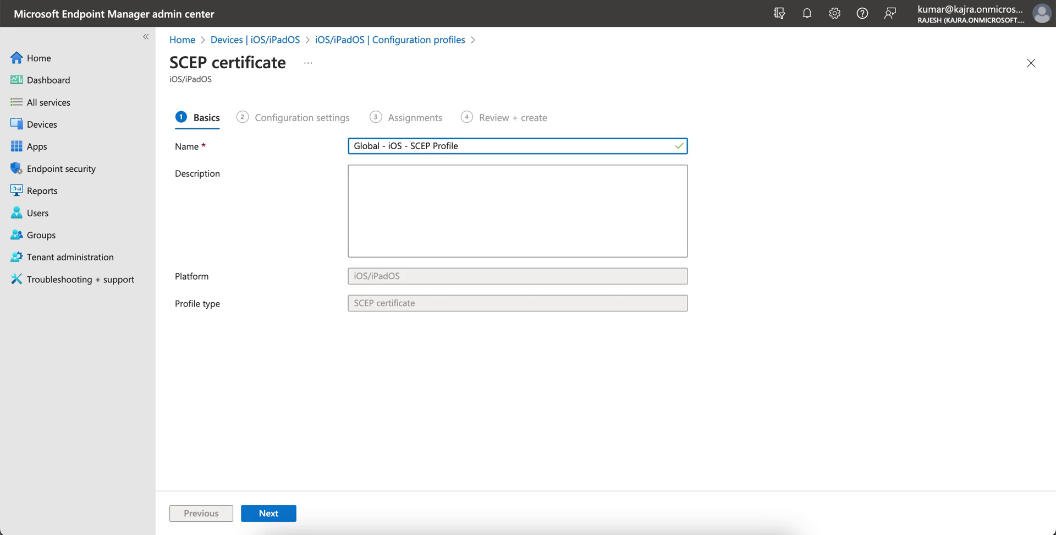
left_click_drag(464, 147, 313, 148)
key("ctrl+c")
left_click(365, 189)
key("ctrl+v")
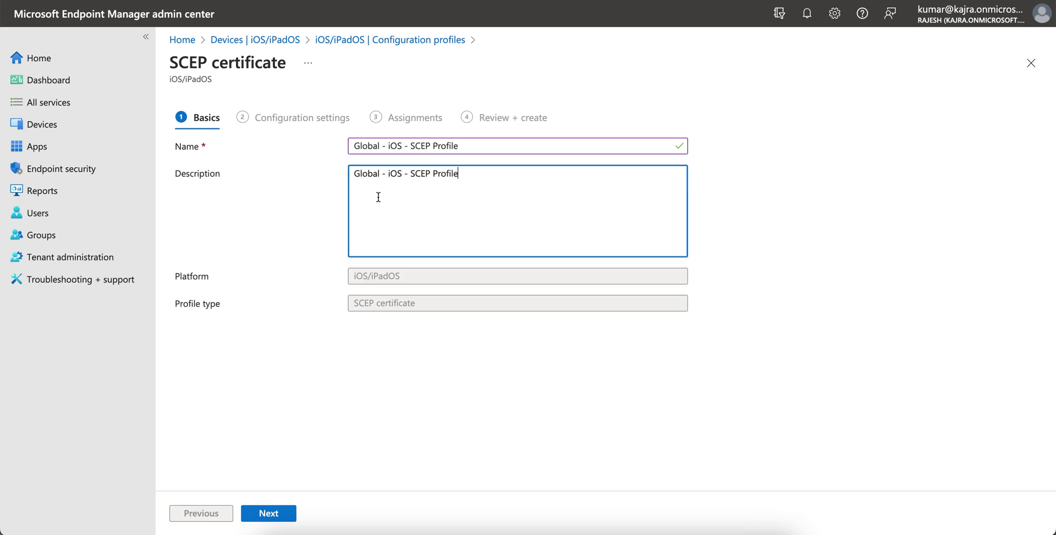
left_click(283, 512)
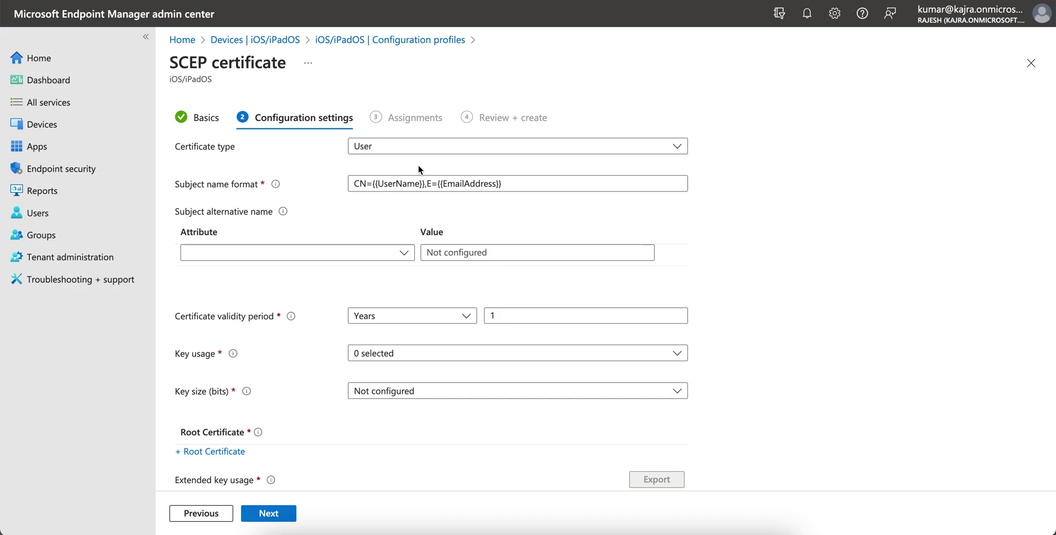
Step: Try the Device certificate type to compare its subject name format, and return the certificate type to User
left_click(403, 150)
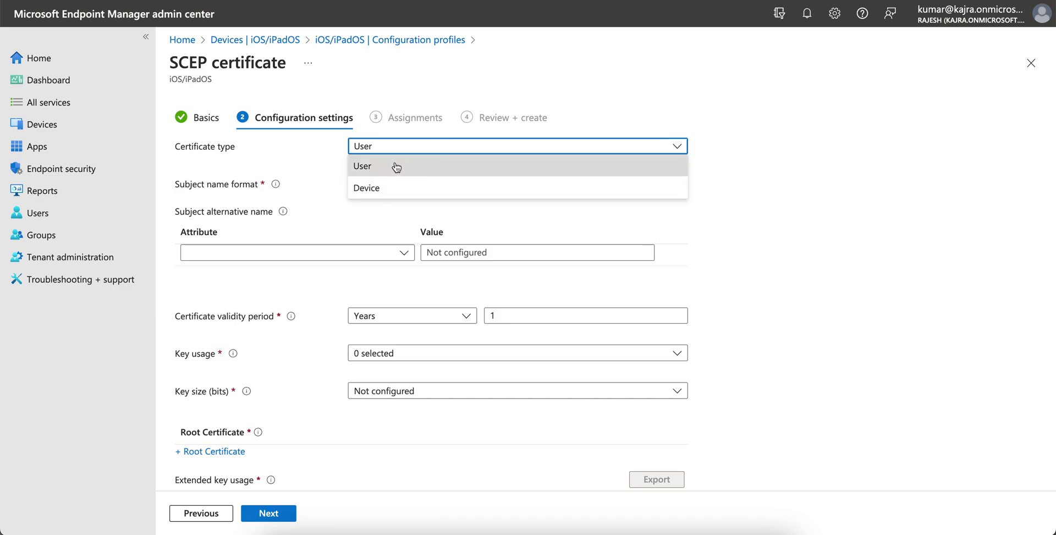
left_click(491, 166)
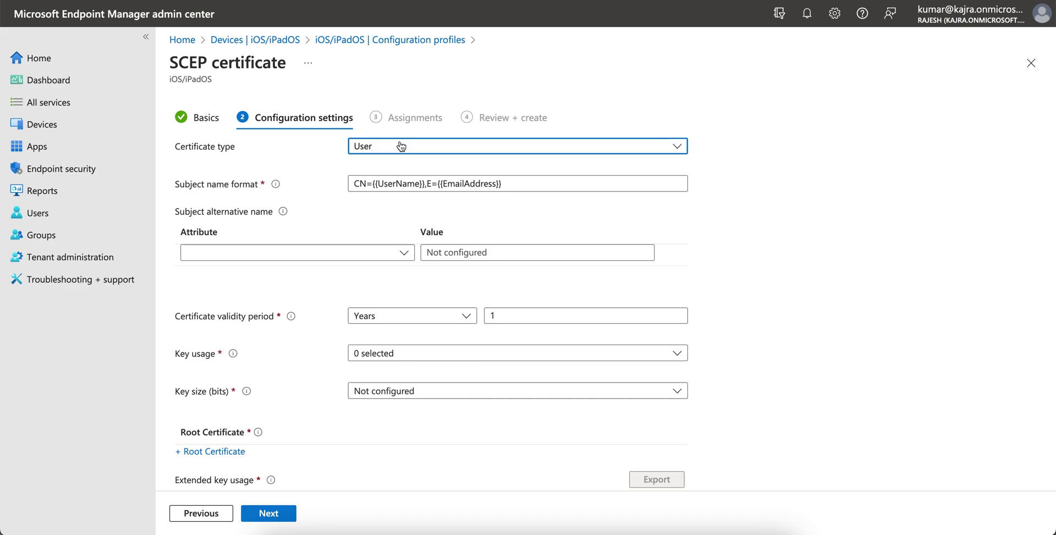
left_click(498, 152)
left_click(440, 165)
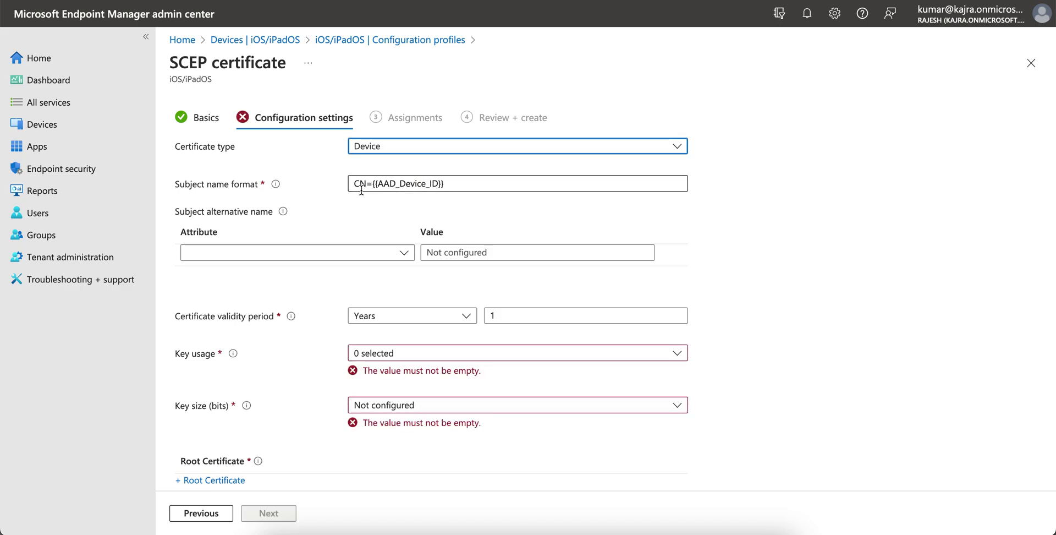
mouse_move(273, 189)
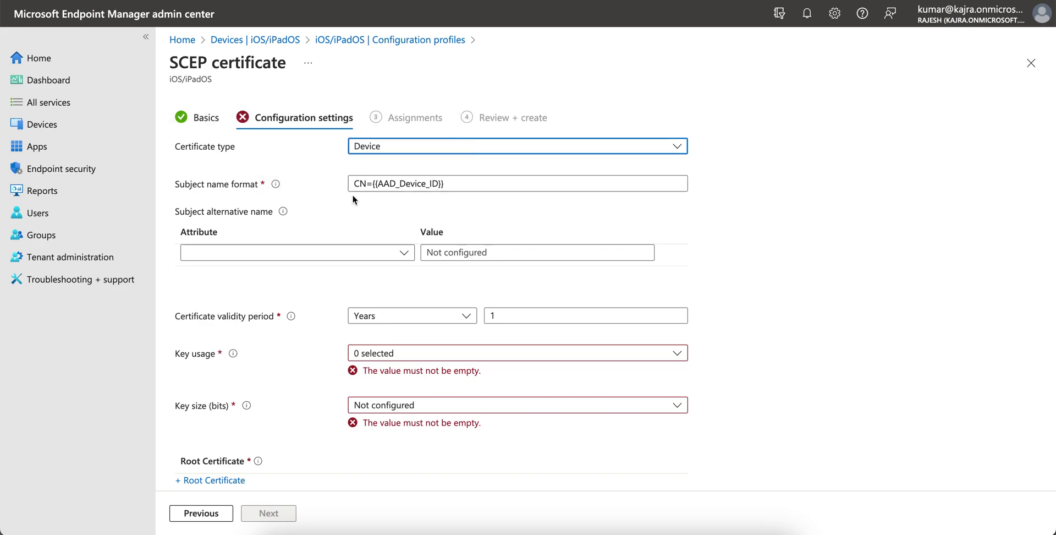
left_click(441, 146)
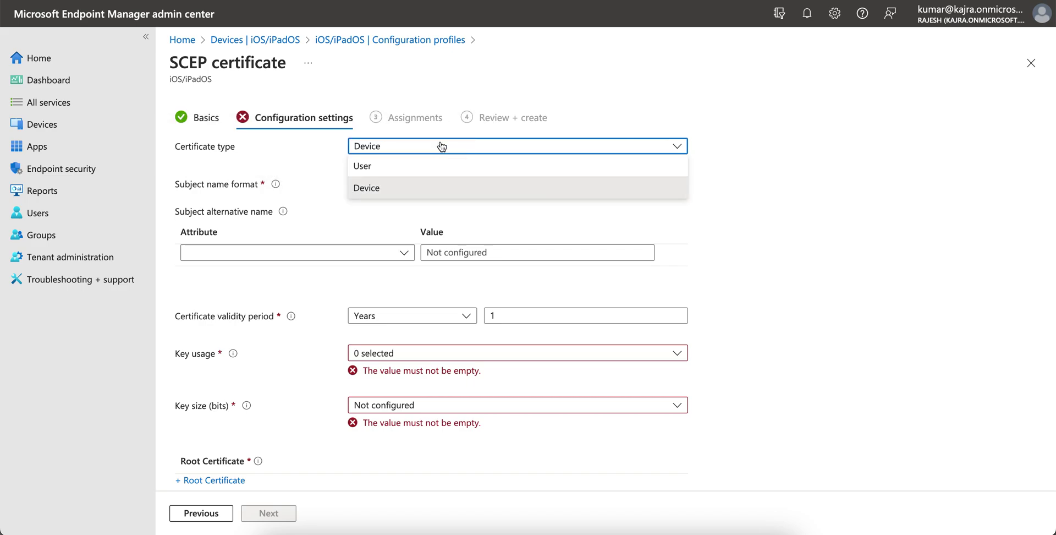
left_click(397, 168)
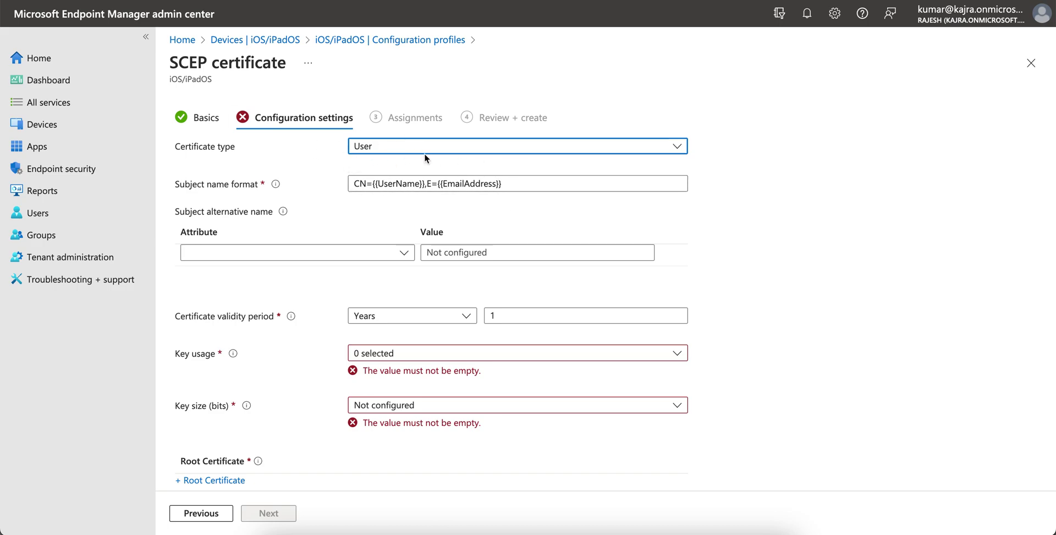
Step: Append ",C={{DeviceID}}" to the subject name format so it reads "CN={{UserName}},E={{EmailAddress}},C={{DeviceID}}"
left_click(521, 187)
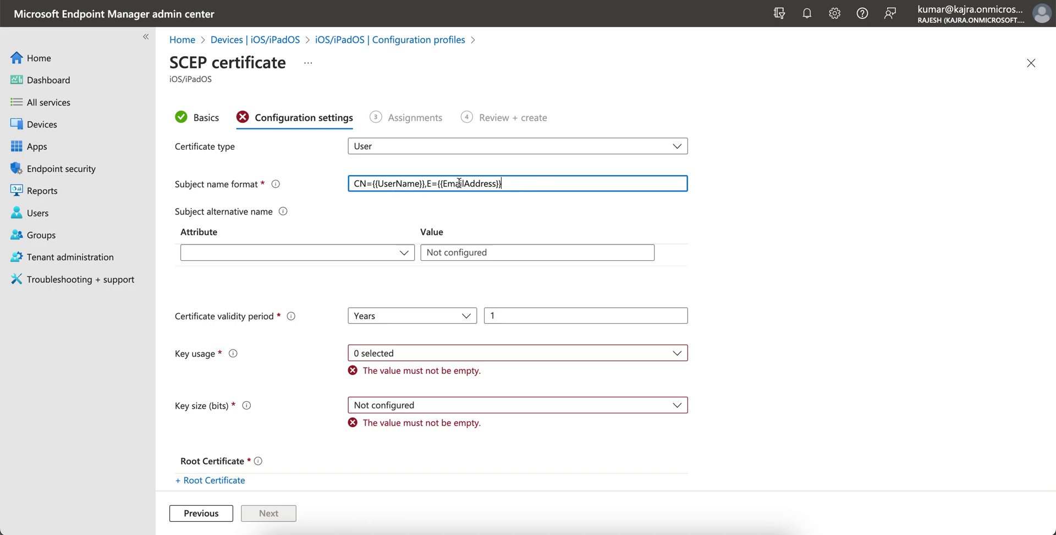
type(",")
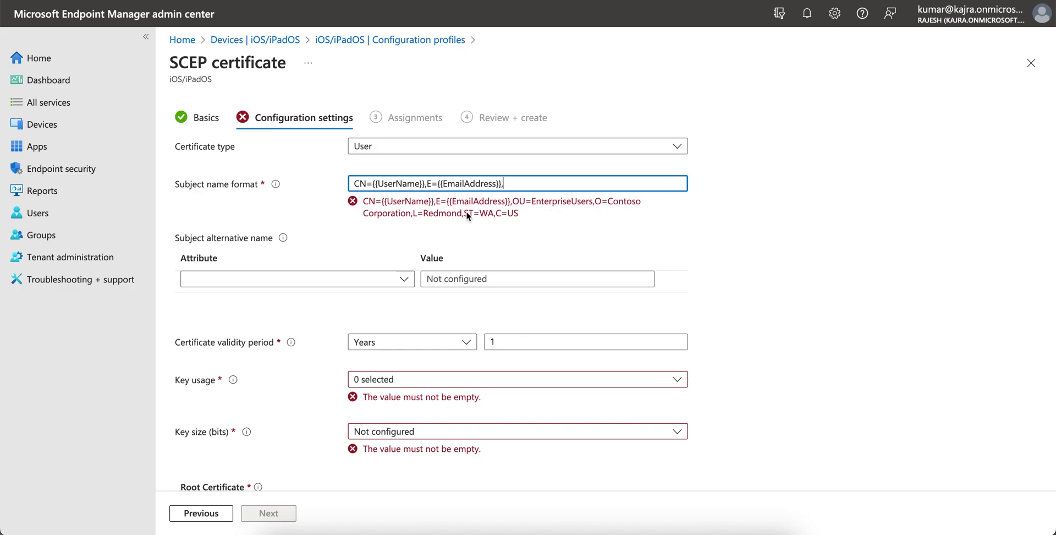
type("C={{DeviceID")
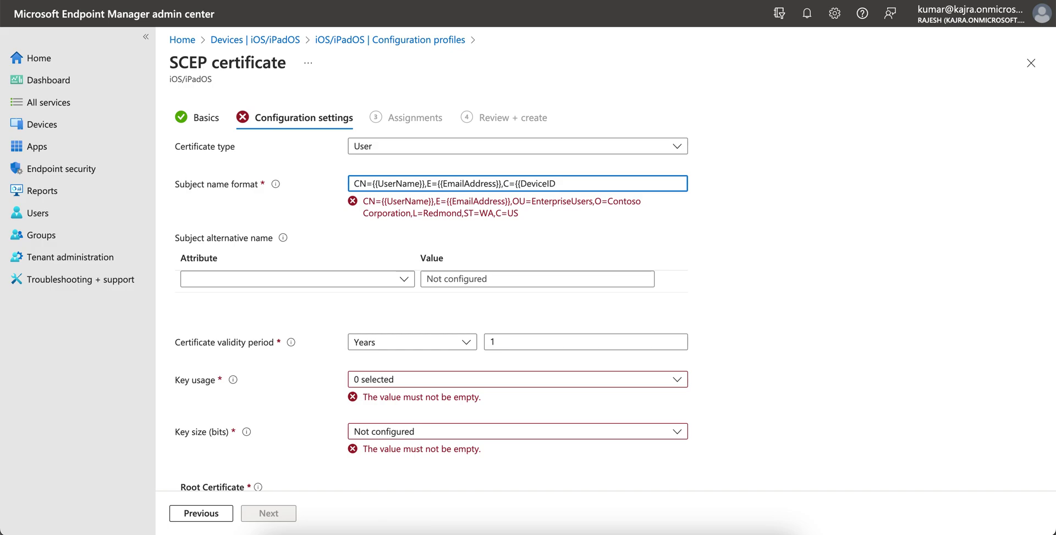
type("}}")
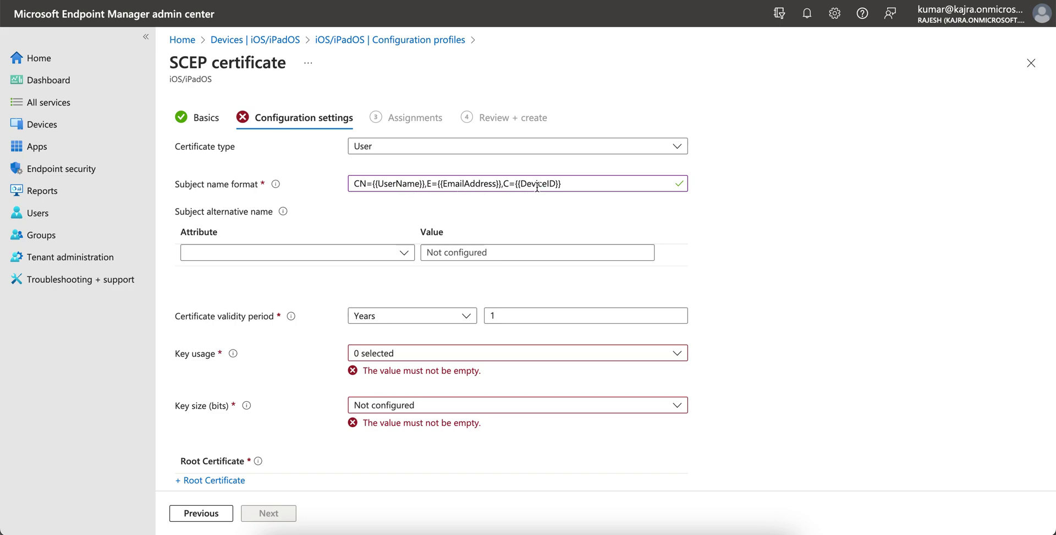
left_click_drag(571, 186, 367, 183)
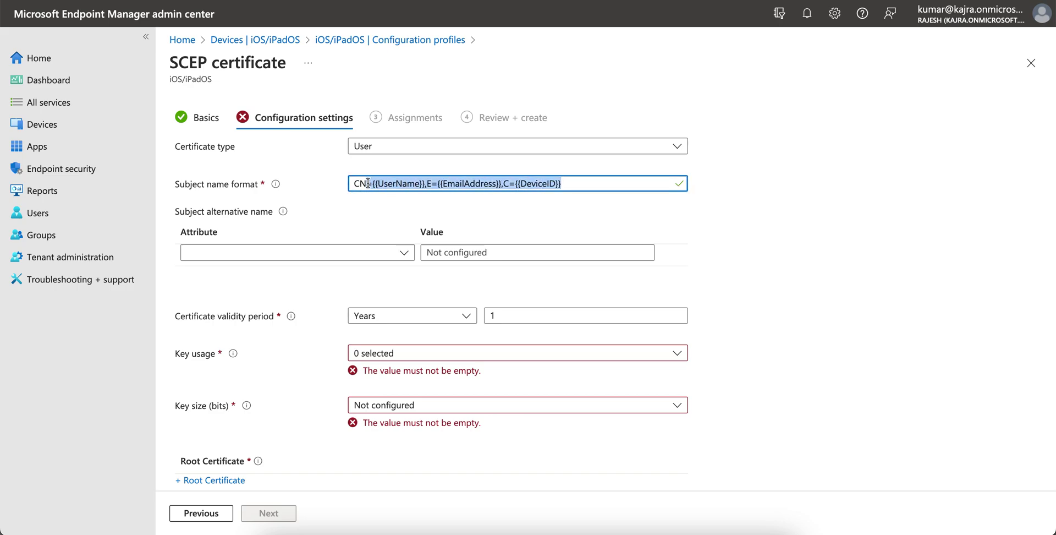
left_click(766, 222)
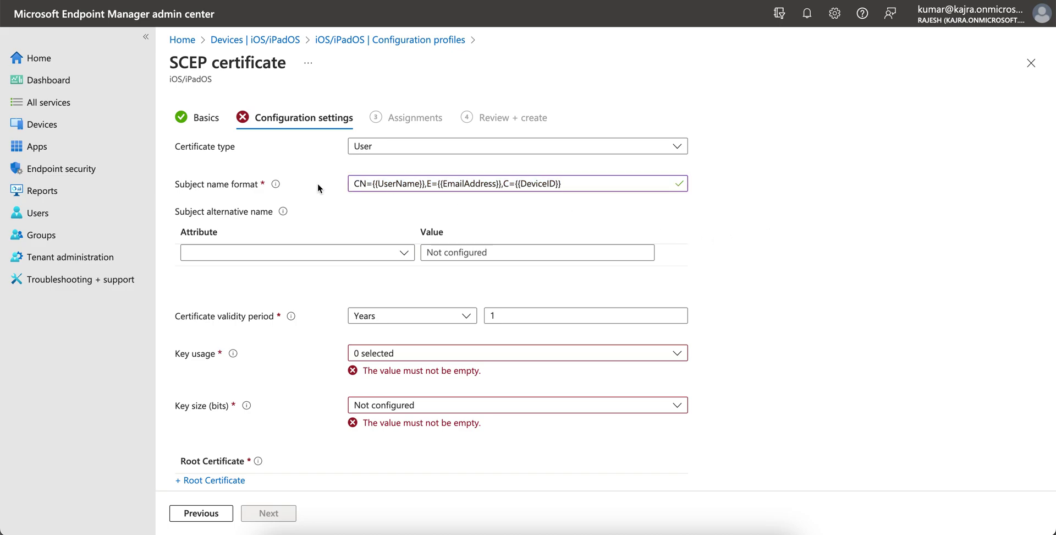
Step: Switch to the Microsoft Learn article on SCEP certificate profiles and read the descriptions of the User and Device certificate types
mouse_move(276, 187)
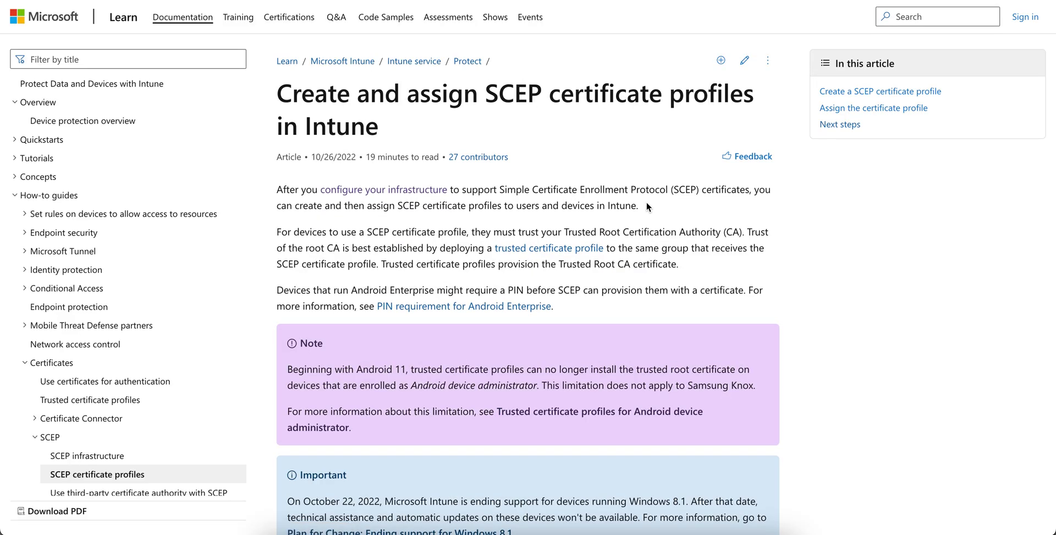
scroll(647, 204, "down", 9)
scroll(646, 203, "down", 15)
scroll(646, 204, "down", 5)
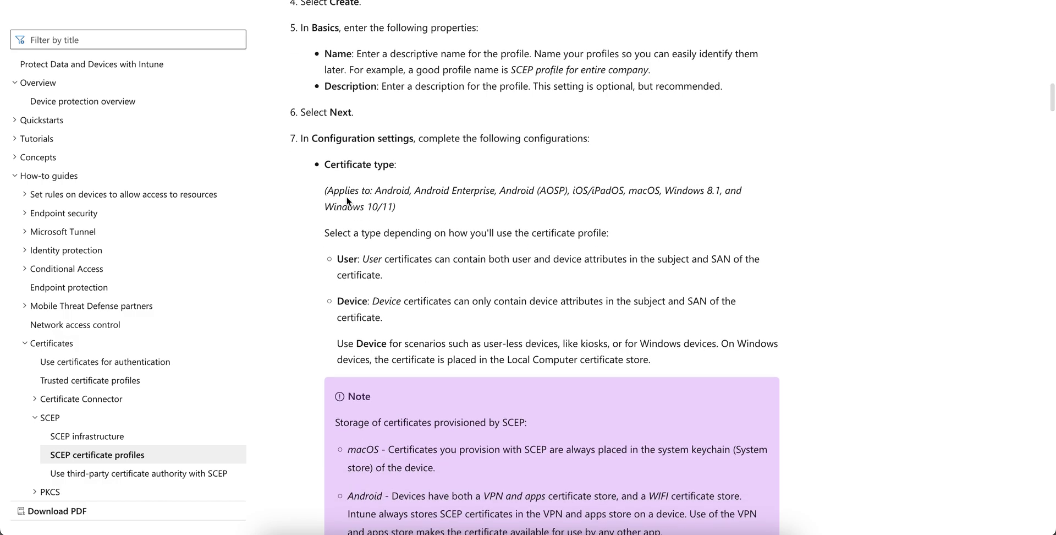
left_click_drag(336, 165, 410, 166)
left_click_drag(363, 258, 488, 265)
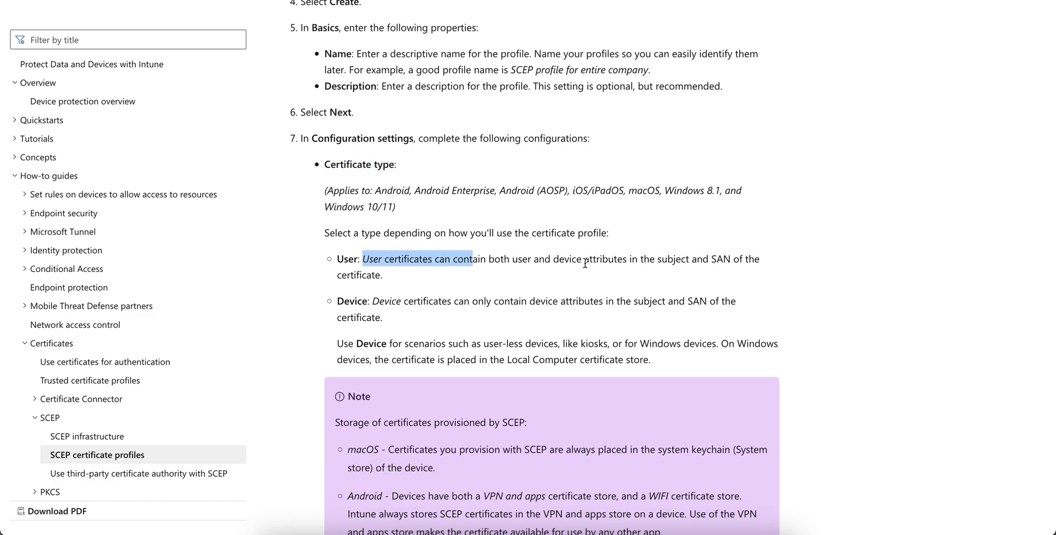
left_click_drag(560, 258, 723, 259)
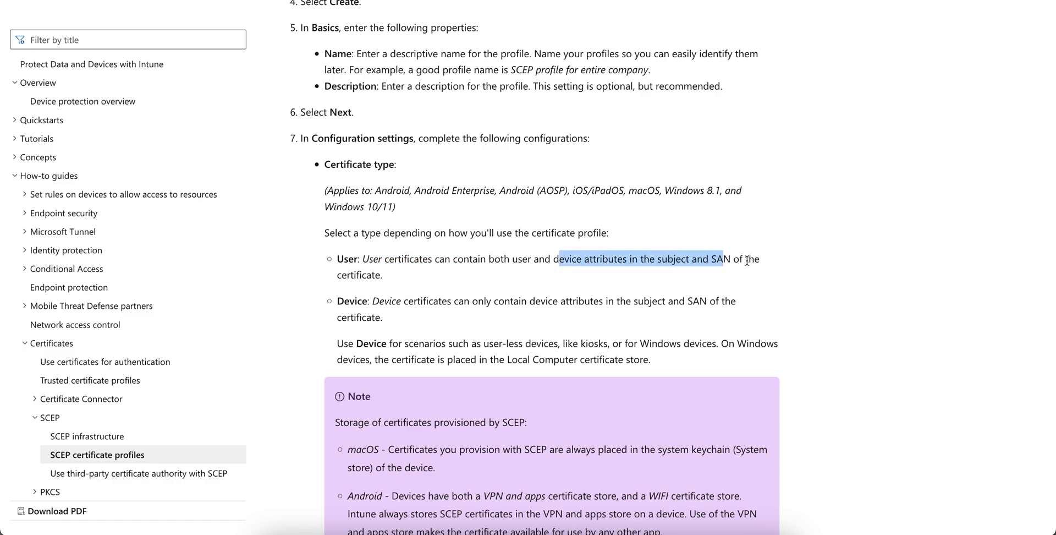
left_click(388, 276)
left_click_drag(388, 277, 328, 260)
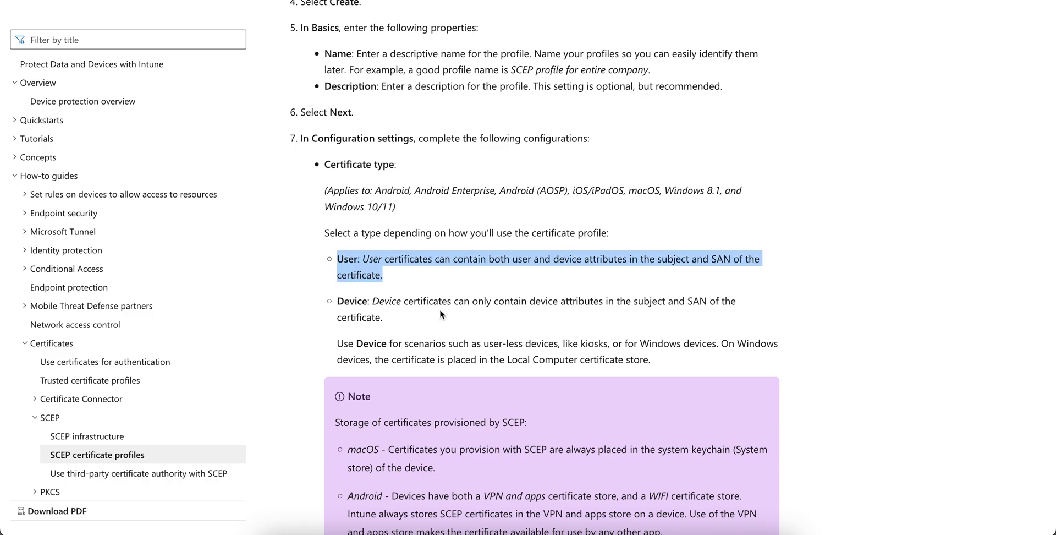
left_click_drag(379, 302, 609, 303)
left_click_drag(401, 315, 333, 302)
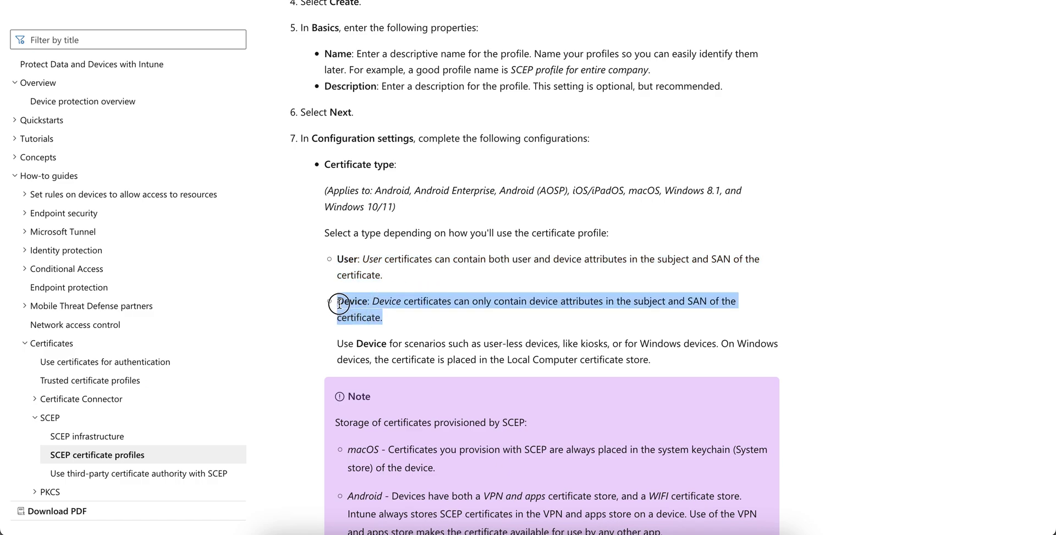
Step: Read the User certificate description and the subject name format variables listed for the User and Device certificate types, including {{DeviceId}}
left_click_drag(403, 269, 331, 260)
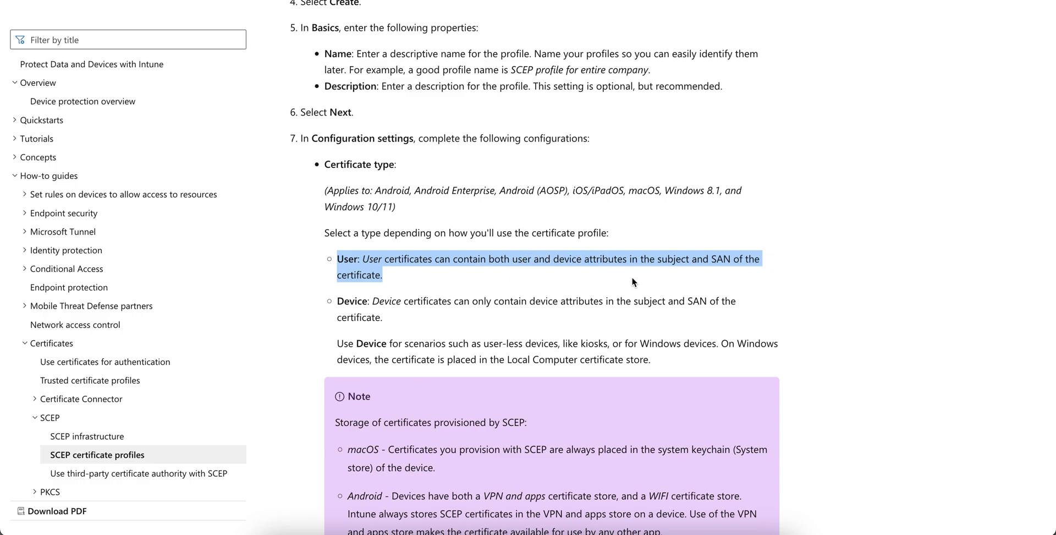
scroll(631, 276, "down", 10)
scroll(632, 277, "down", 10)
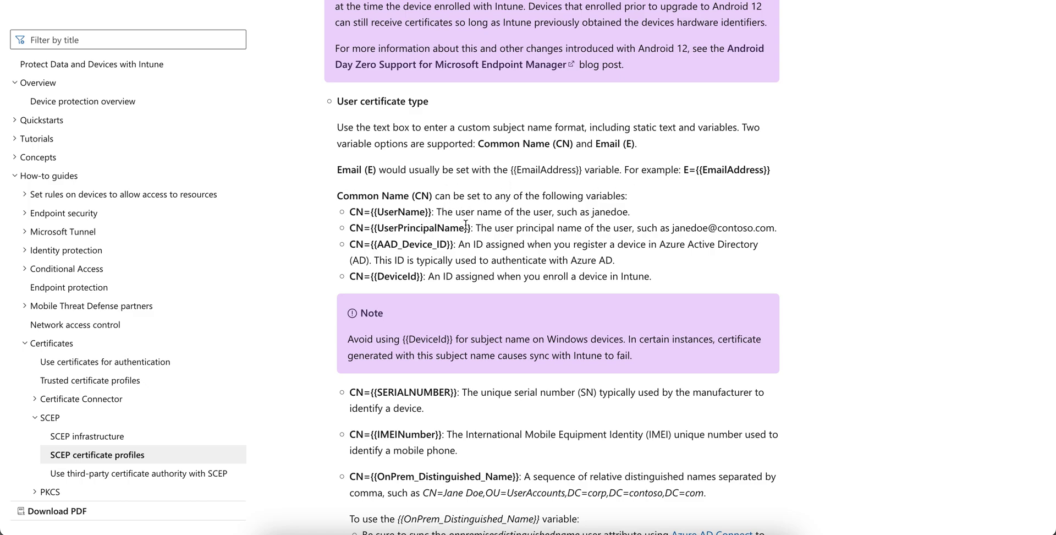
scroll(481, 255, "down", 5)
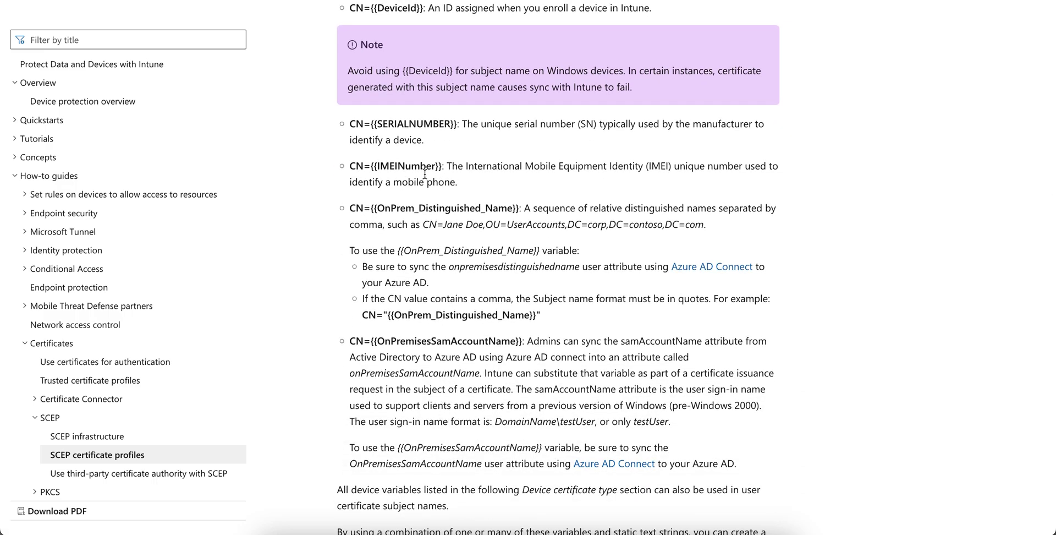
scroll(457, 352, "down", 2)
scroll(457, 353, "down", 4)
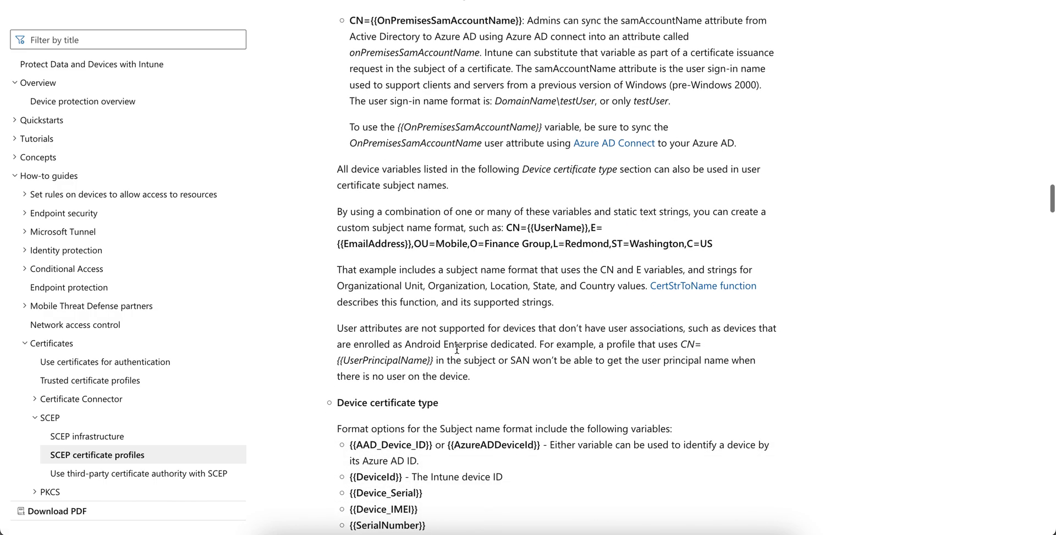
scroll(512, 343, "down", 3)
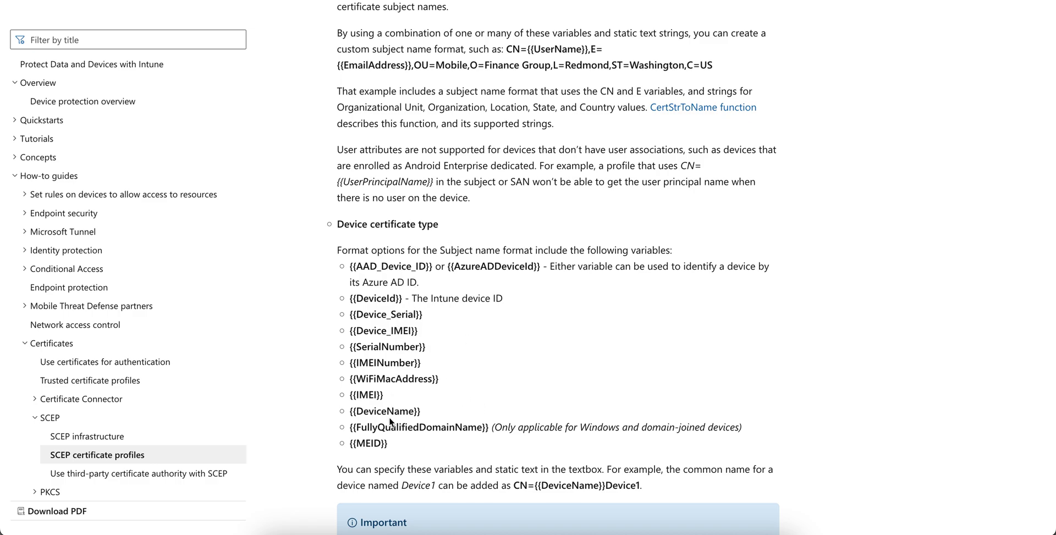
left_click_drag(404, 299, 341, 303)
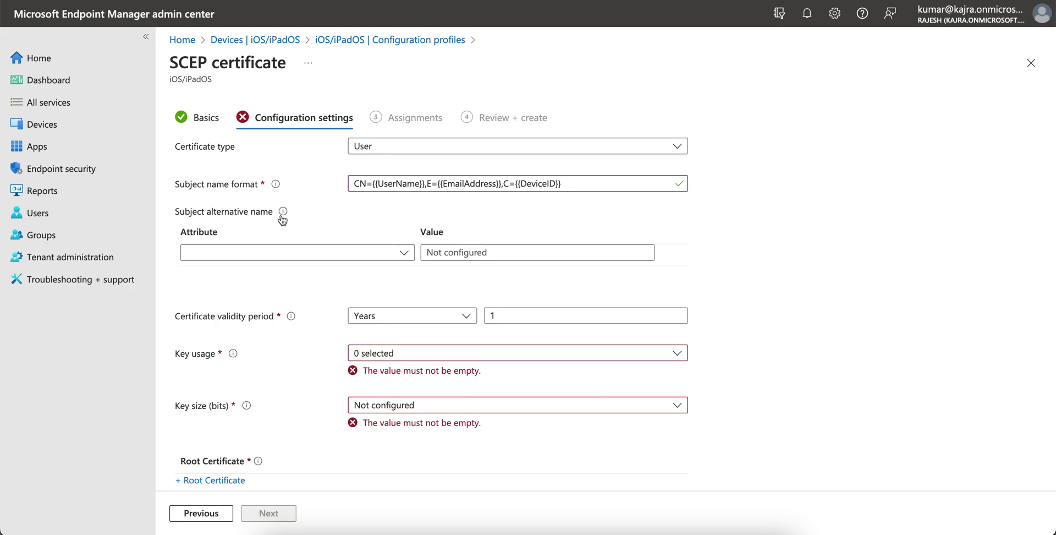
Step: Return to the Intune SCEP profile form and set the subject alternative name attribute to URI
mouse_move(282, 216)
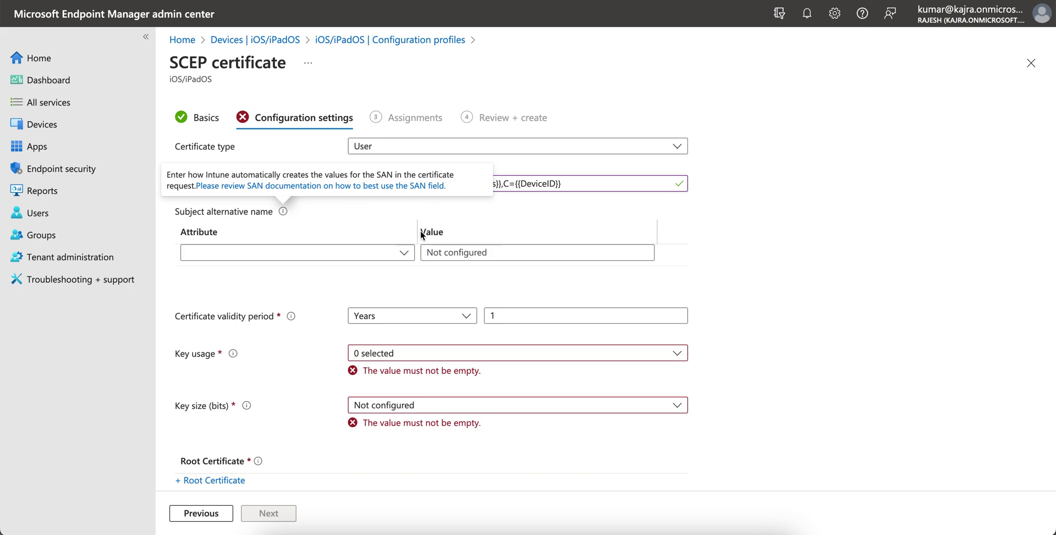
left_click(297, 251)
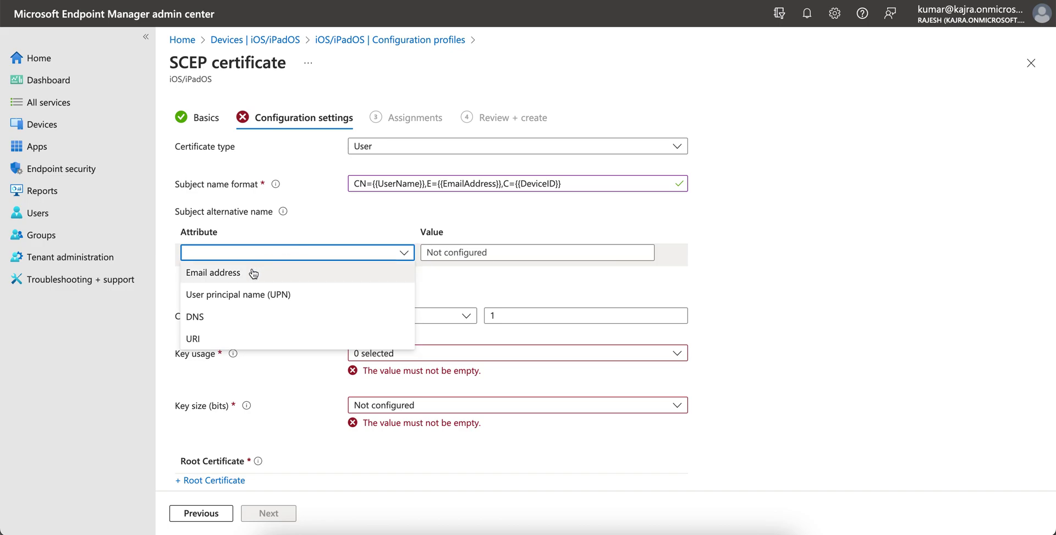
left_click(303, 273)
left_click(317, 253)
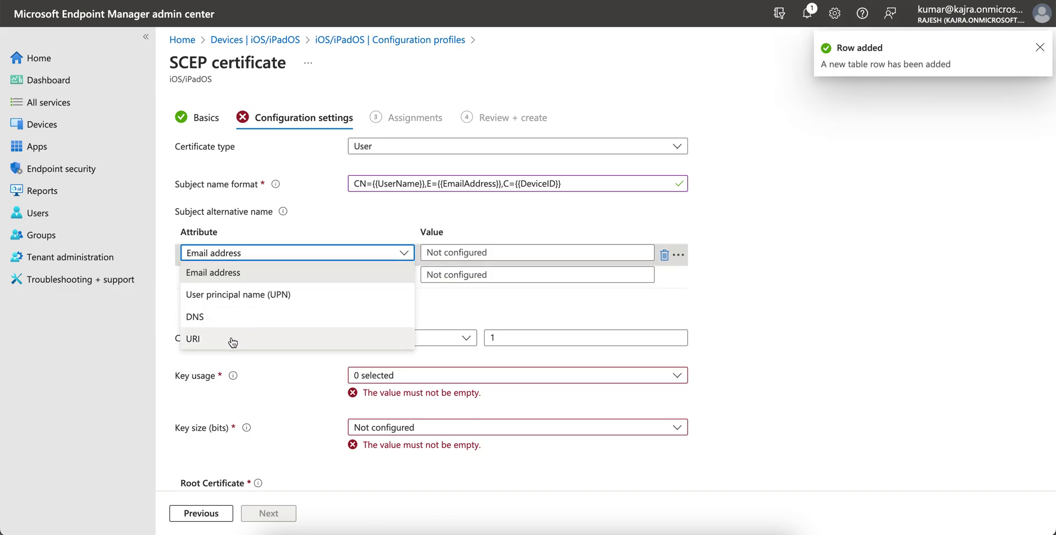
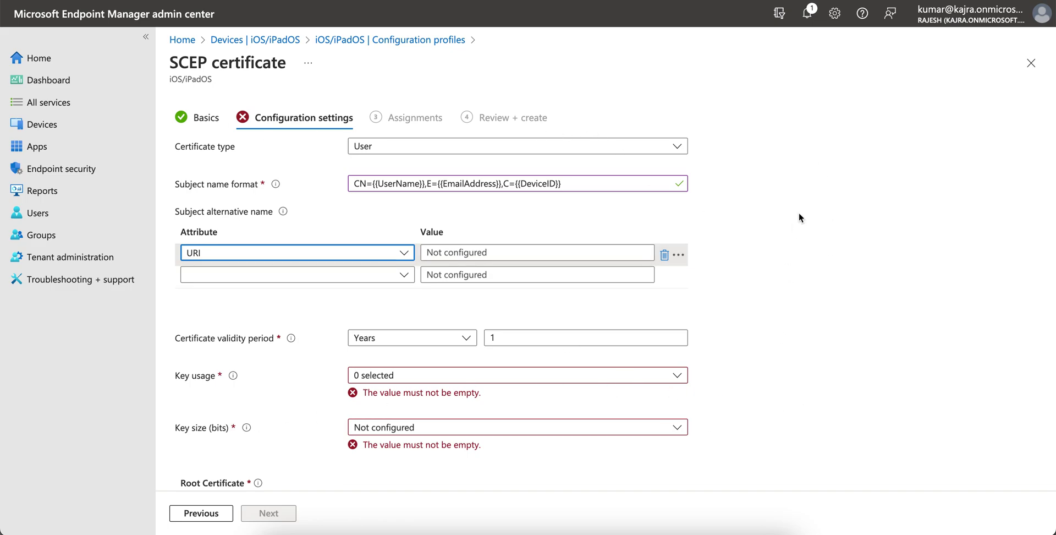
left_click(513, 252)
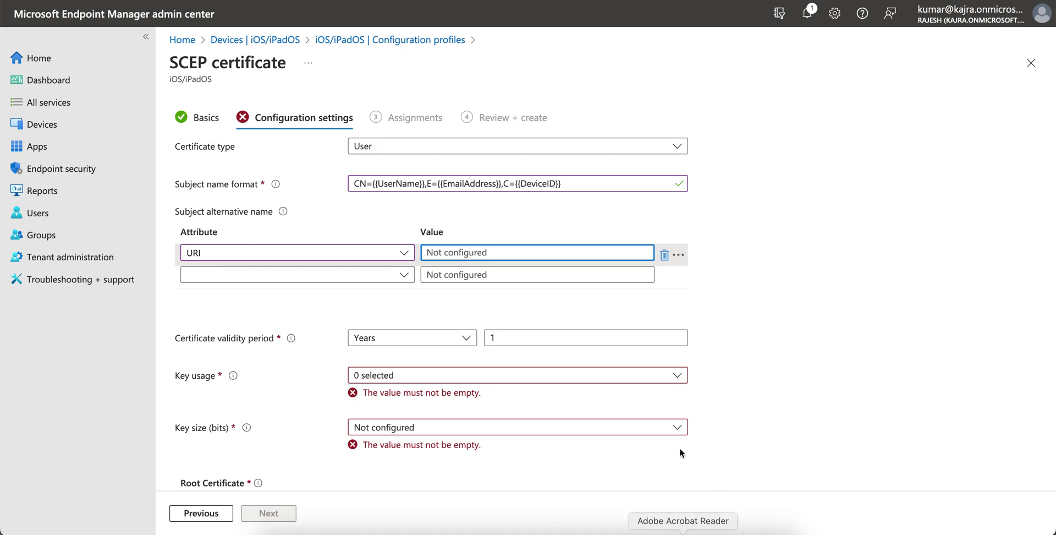
Step: Switch to the Cisco ISE guide in Adobe Acrobat Reader and copy "ID:Microsoft Endpoint Manager:GUID:{{DeviceId}}" from the Step 2 note on SCEP or PKI profiles
left_click(690, 529)
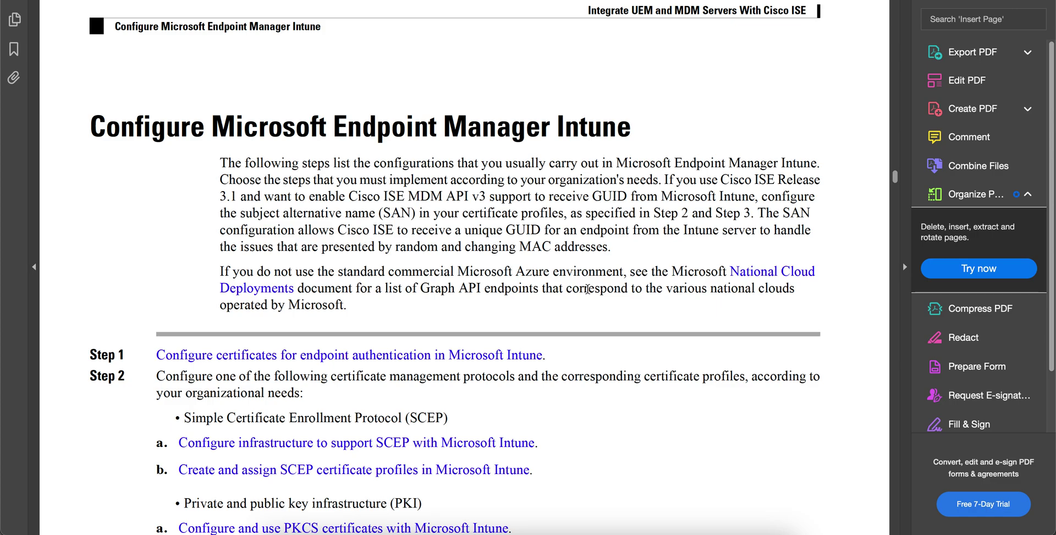
scroll(588, 288, "down", 7)
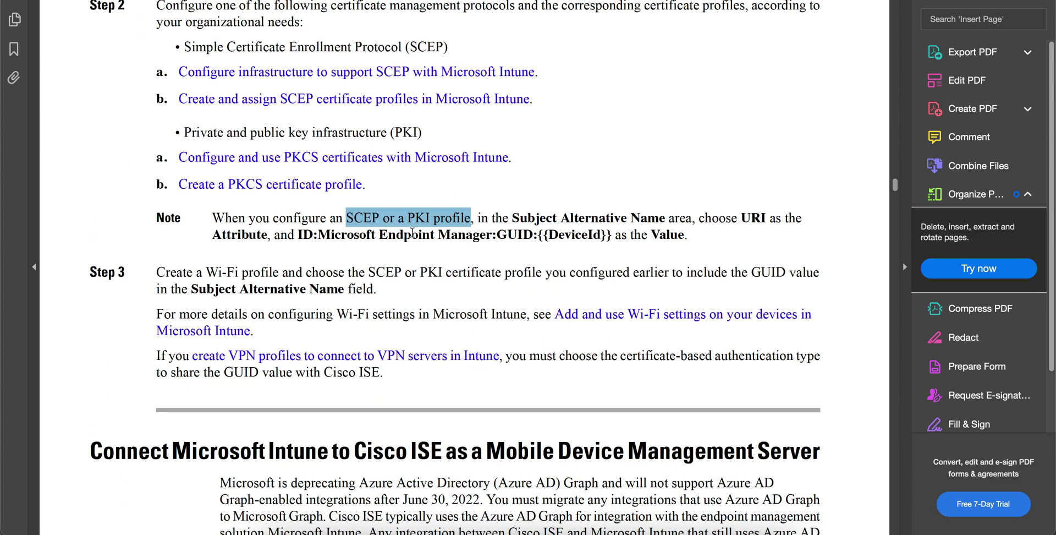
left_click(412, 232)
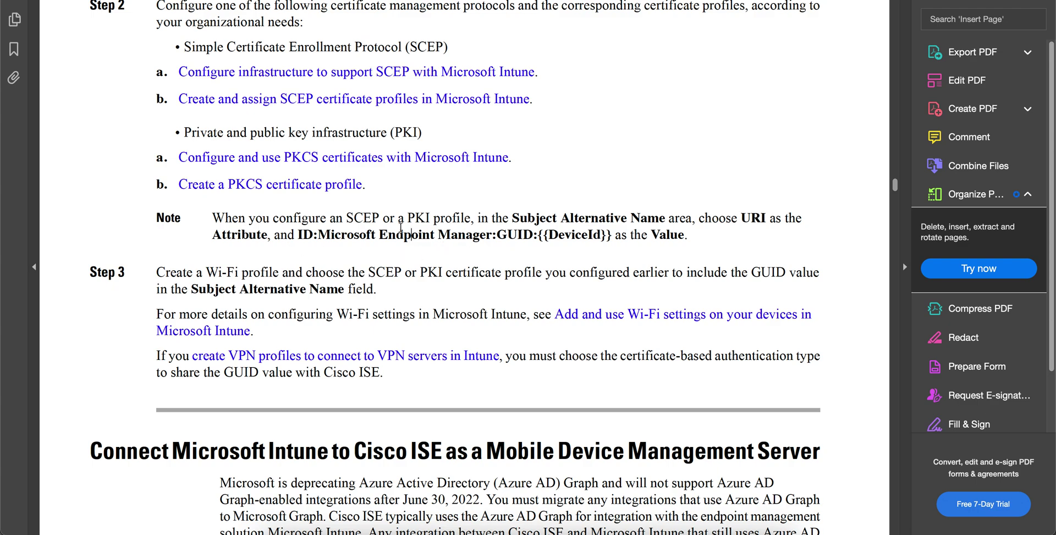
left_click_drag(213, 217, 426, 219)
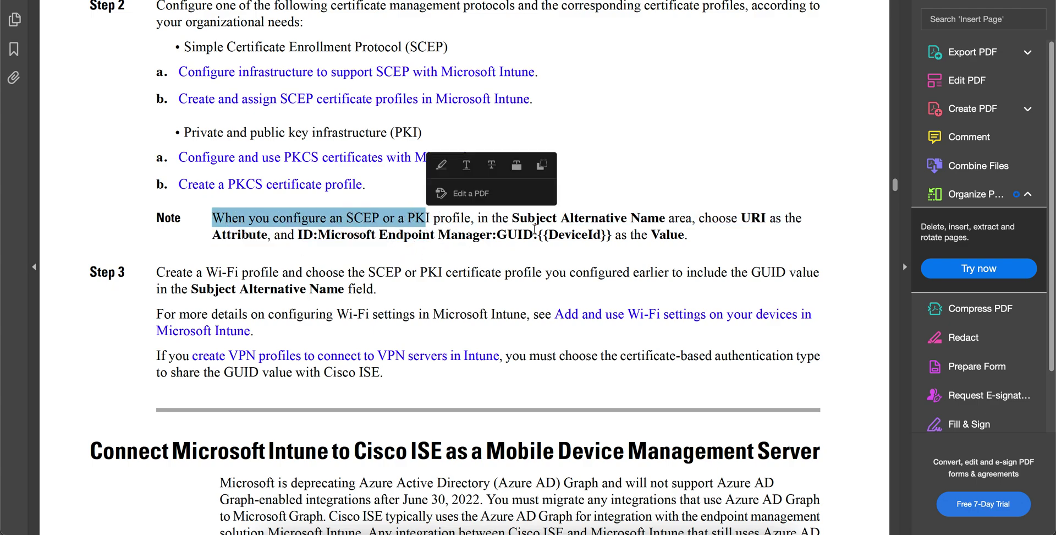
left_click_drag(513, 219, 665, 219)
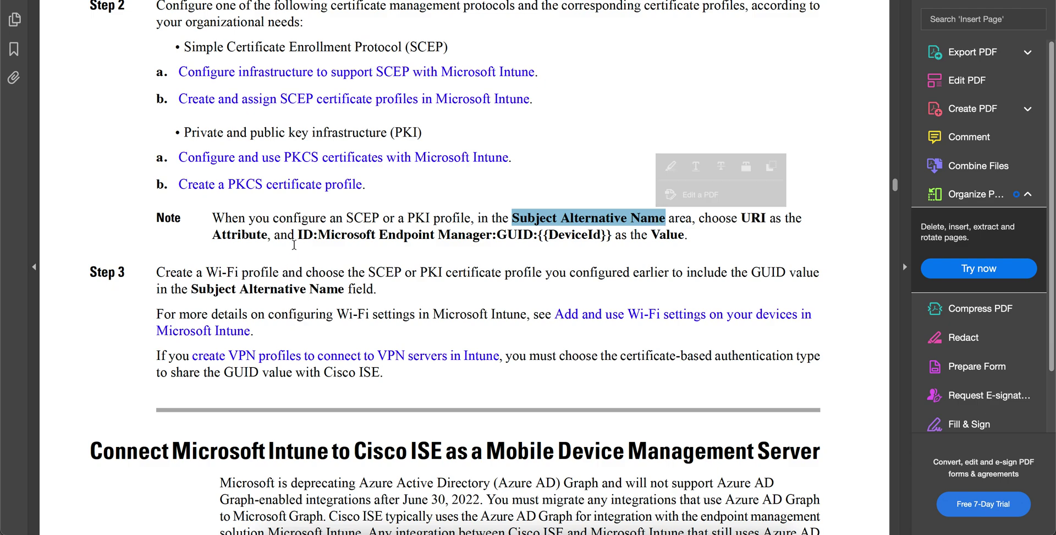
left_click_drag(299, 235, 449, 235)
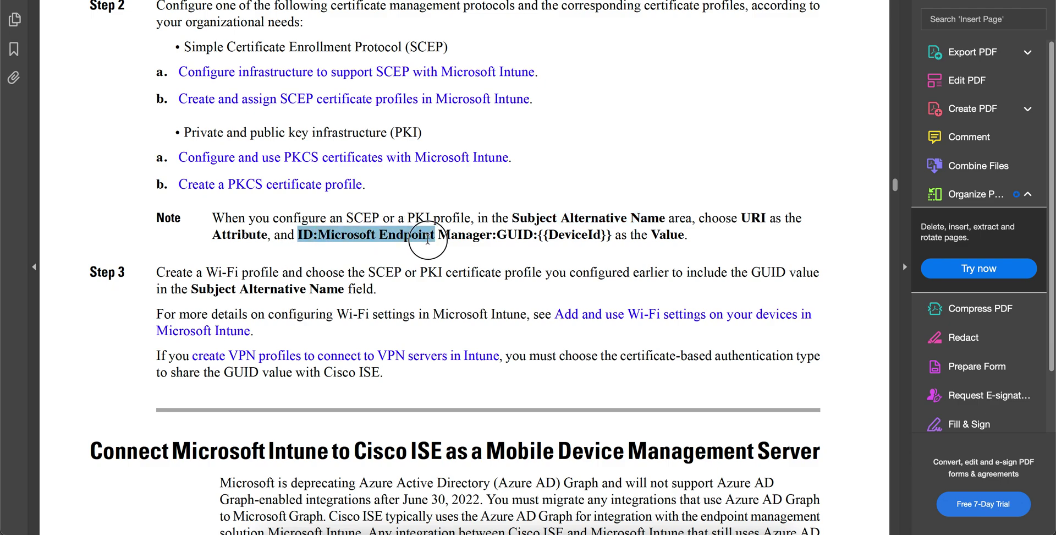
left_click(612, 237)
left_click_drag(612, 238, 307, 240)
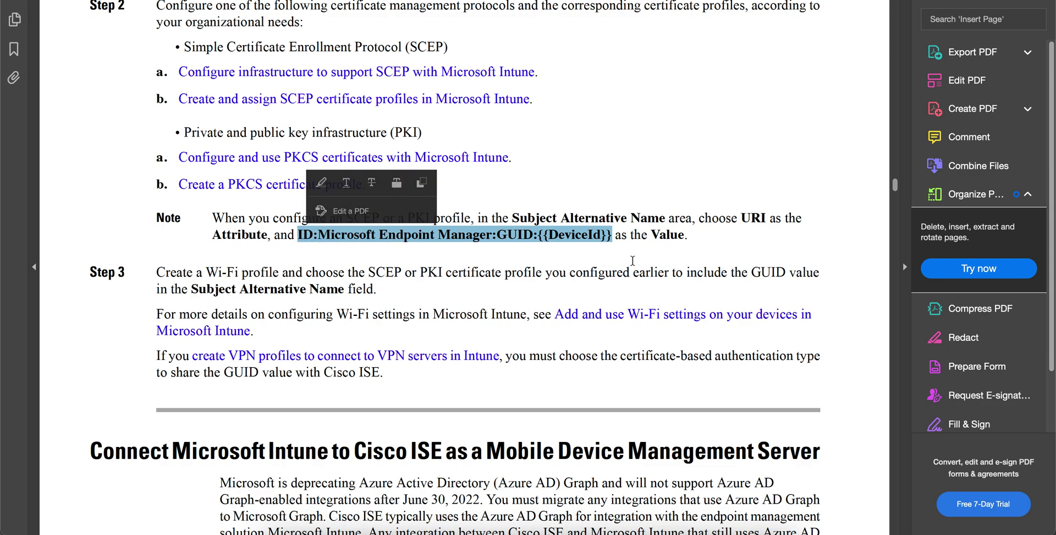
scroll(633, 260, "down", 1)
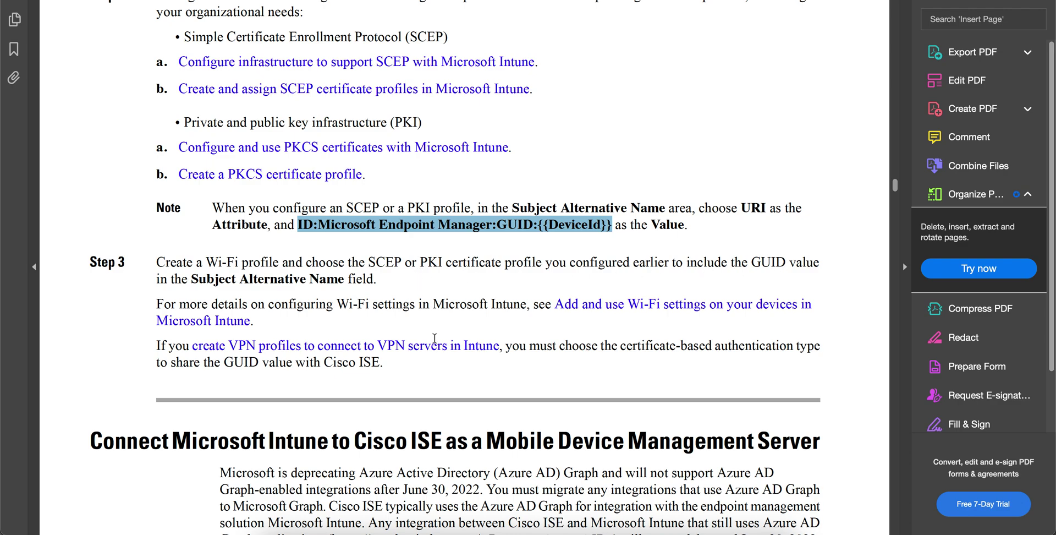
right_click(500, 232)
left_click(512, 233)
Step: Check the guide's introduction on changing MAC addresses, and back in Intune set the URI value to "ID:Microsoft Endpoint Manager:GUID:{{DeviceId}}"
scroll(652, 296, "down", 5)
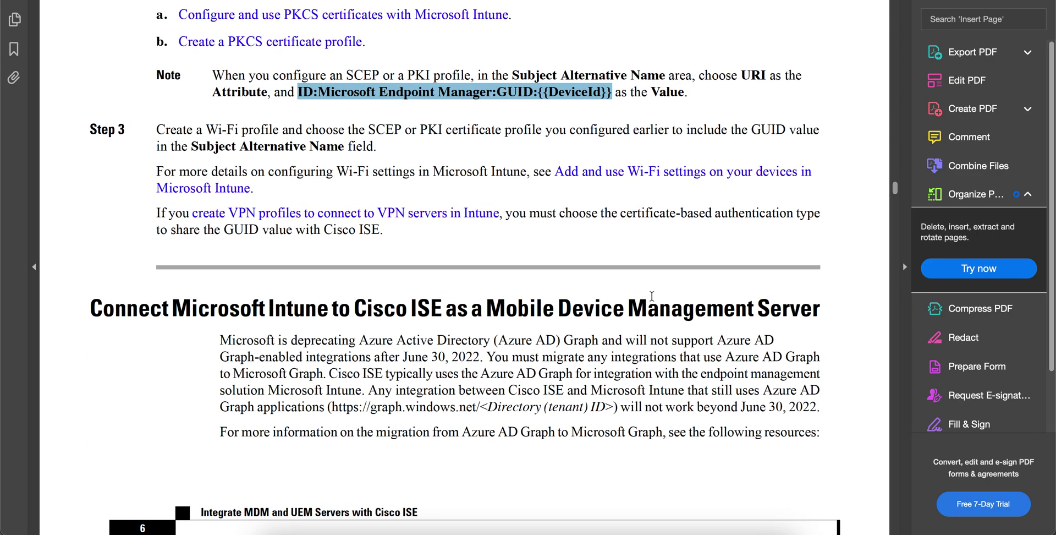
scroll(651, 296, "up", 15)
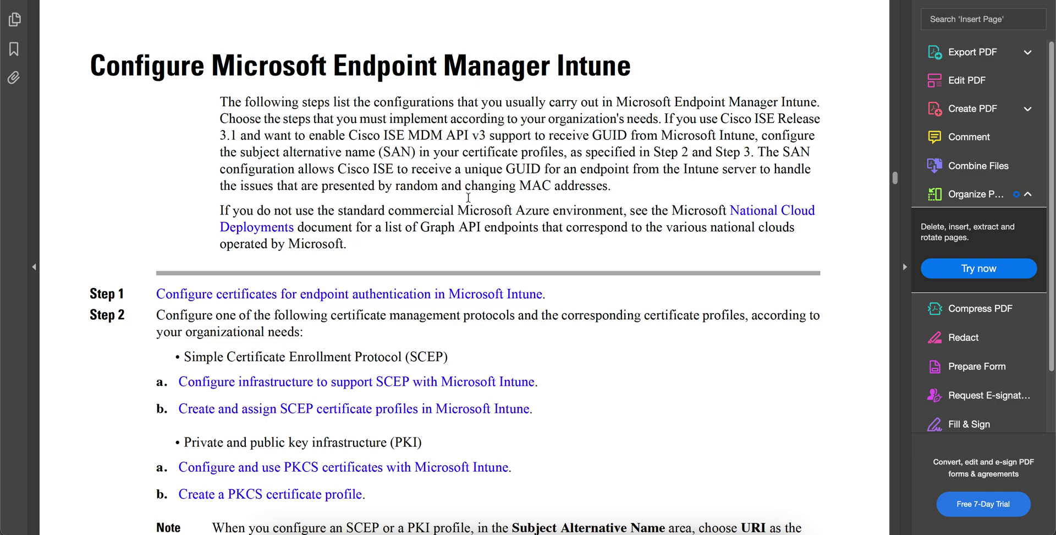
left_click_drag(395, 186, 611, 187)
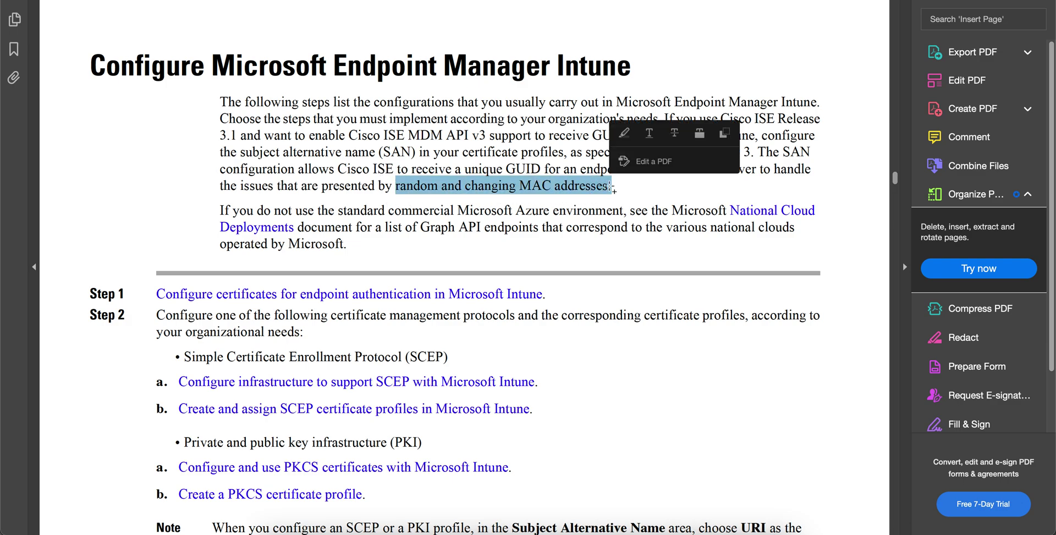
left_click(500, 531)
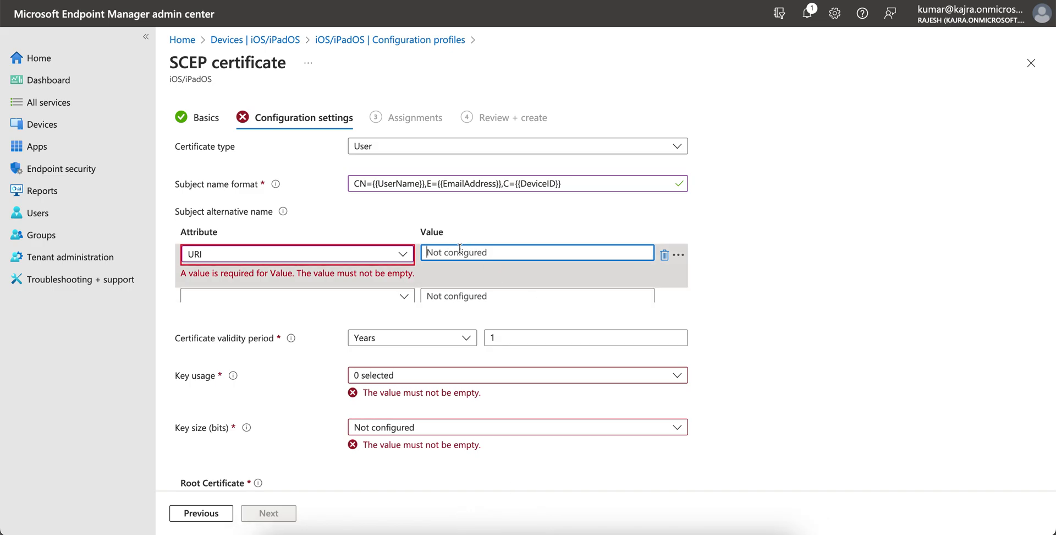
key("super+v")
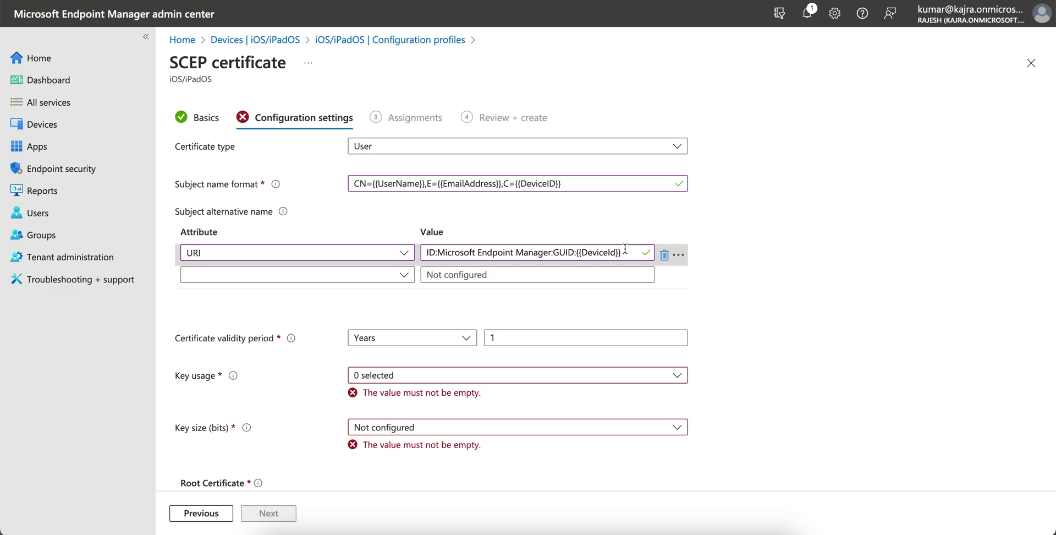
Step: Set the certificate's key usage to Key encipherment
scroll(844, 302, "down", 1)
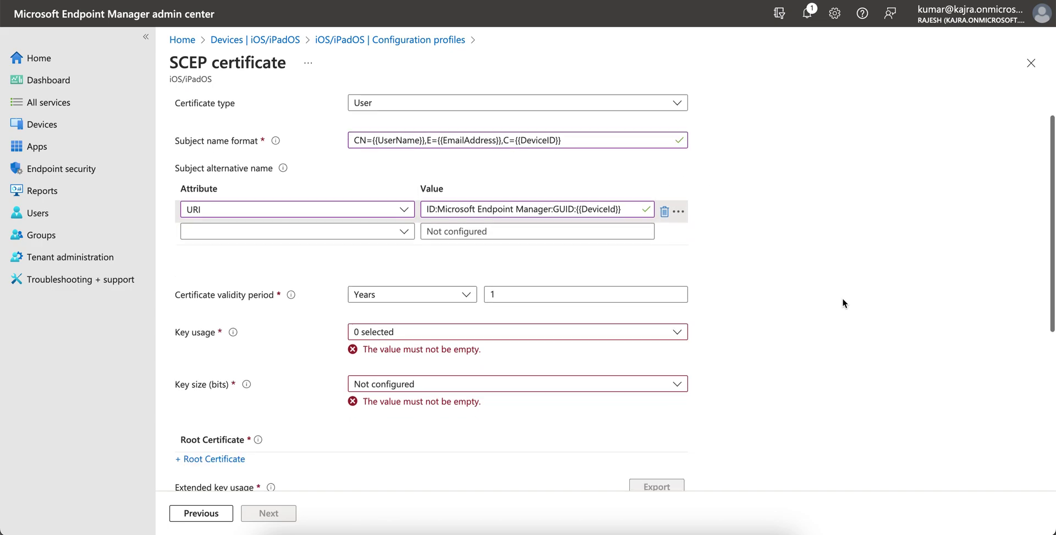
scroll(842, 302, "down", 1)
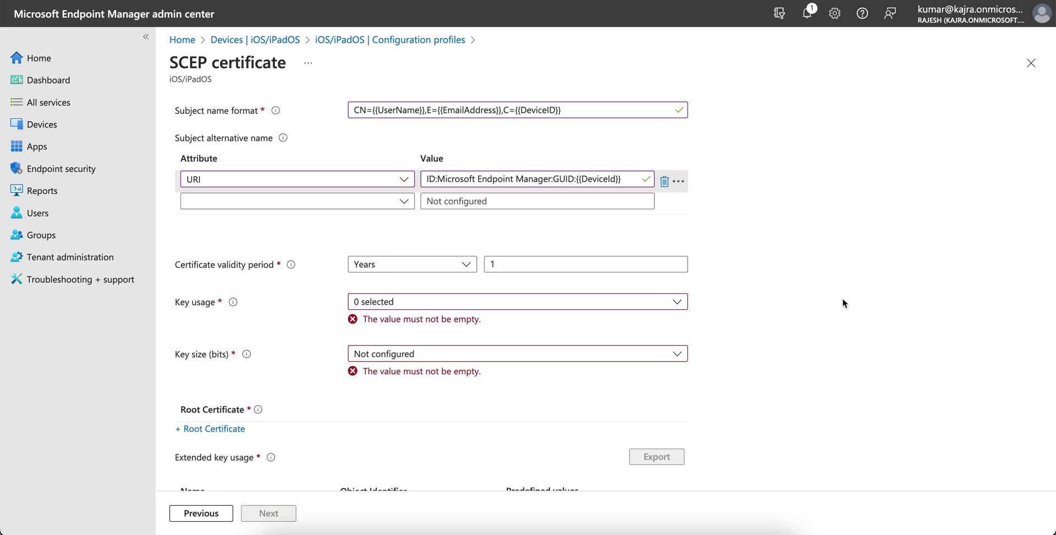
scroll(843, 299, "down", 1)
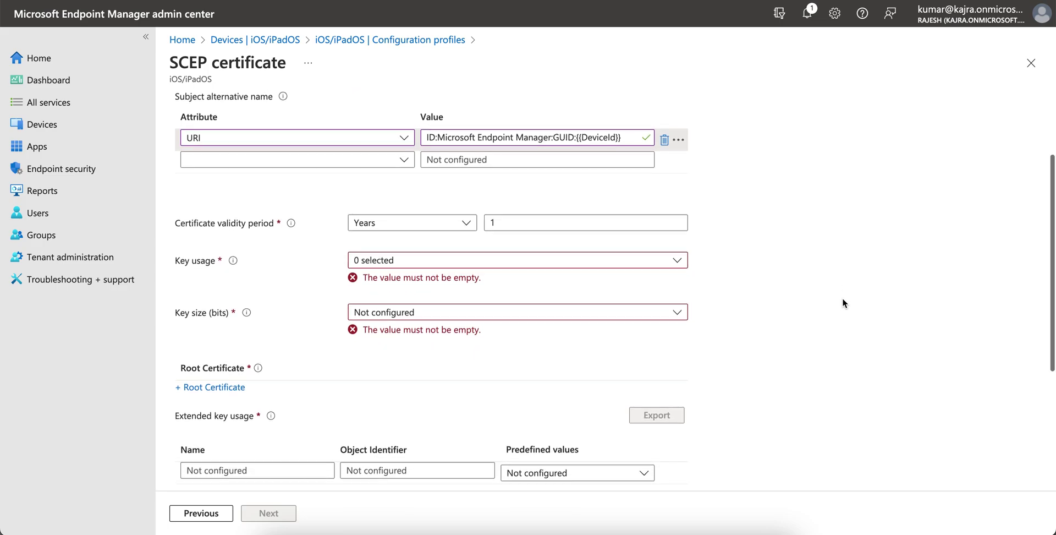
left_click(417, 253)
left_click(361, 295)
left_click(363, 295)
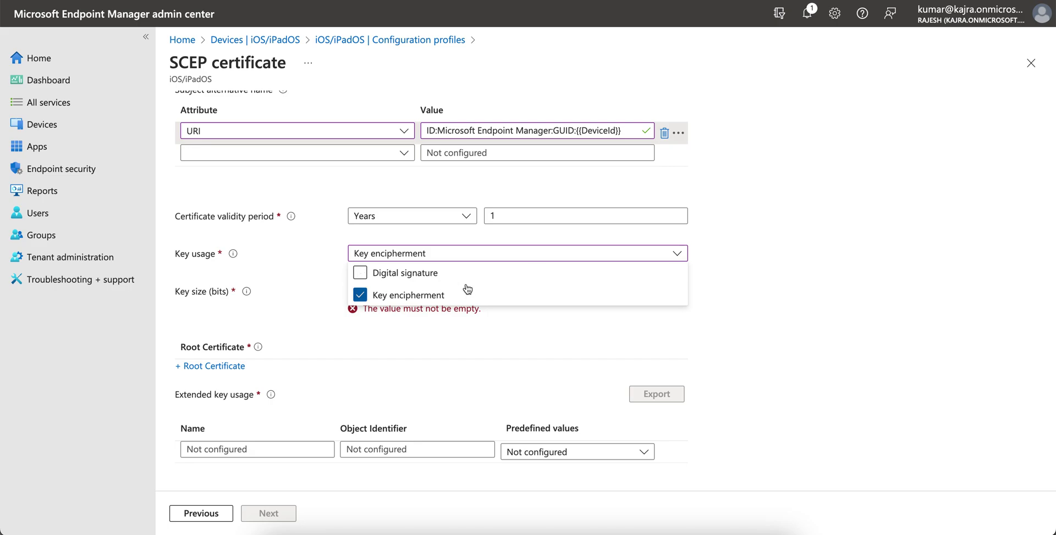
left_click(821, 292)
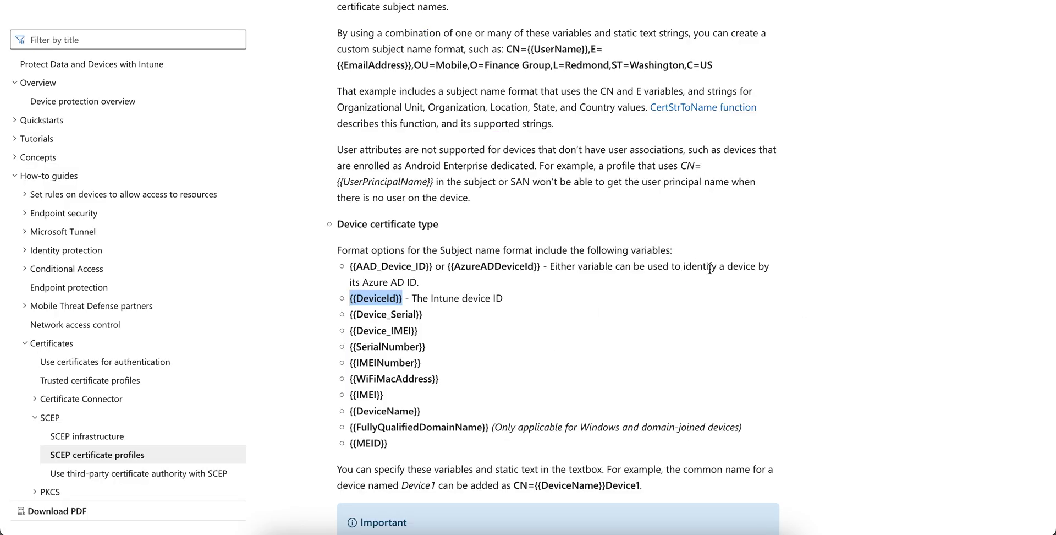
Step: Read the Microsoft Learn article's sections from subject alternative name to key usage, focusing on the Digital signature and Key encipherment options
scroll(710, 269, "down", 10)
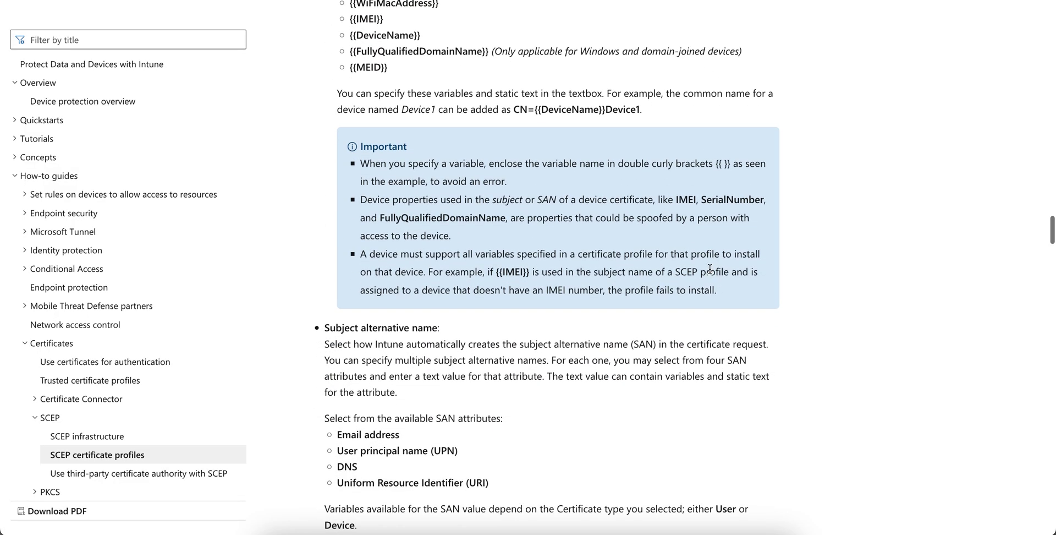
scroll(709, 269, "down", 7)
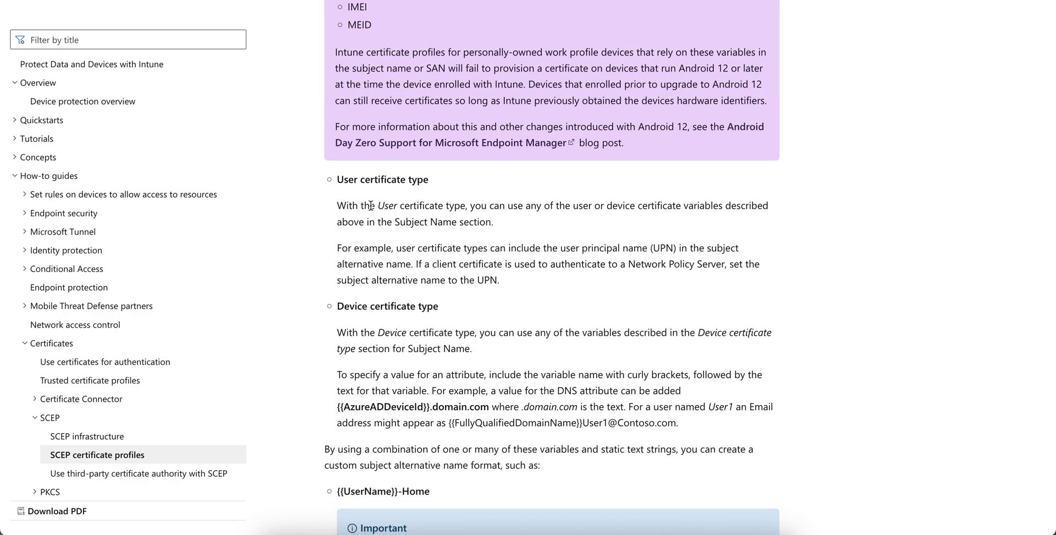
left_click_drag(369, 206, 508, 207)
scroll(559, 326, "down", 9)
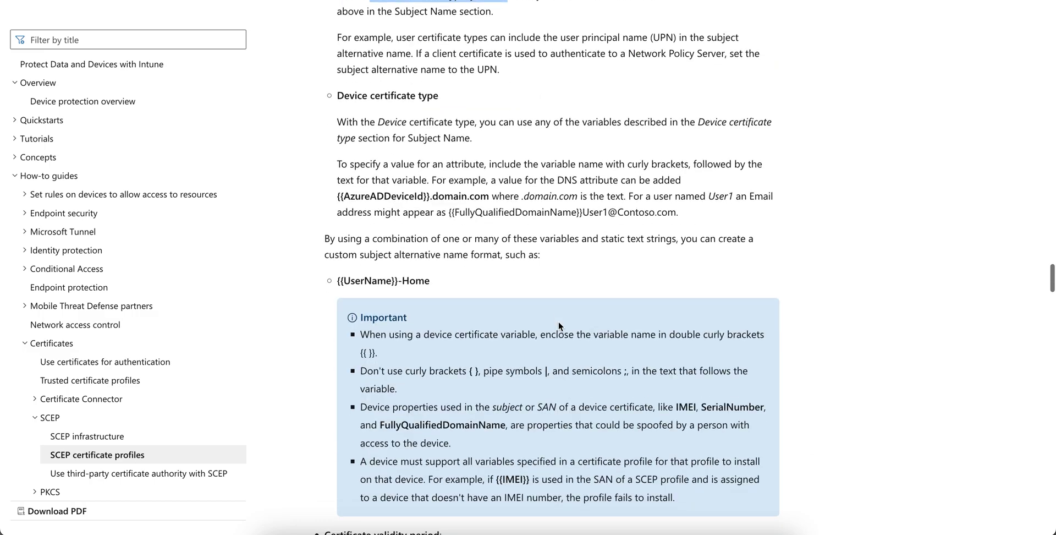
scroll(558, 323, "down", 3)
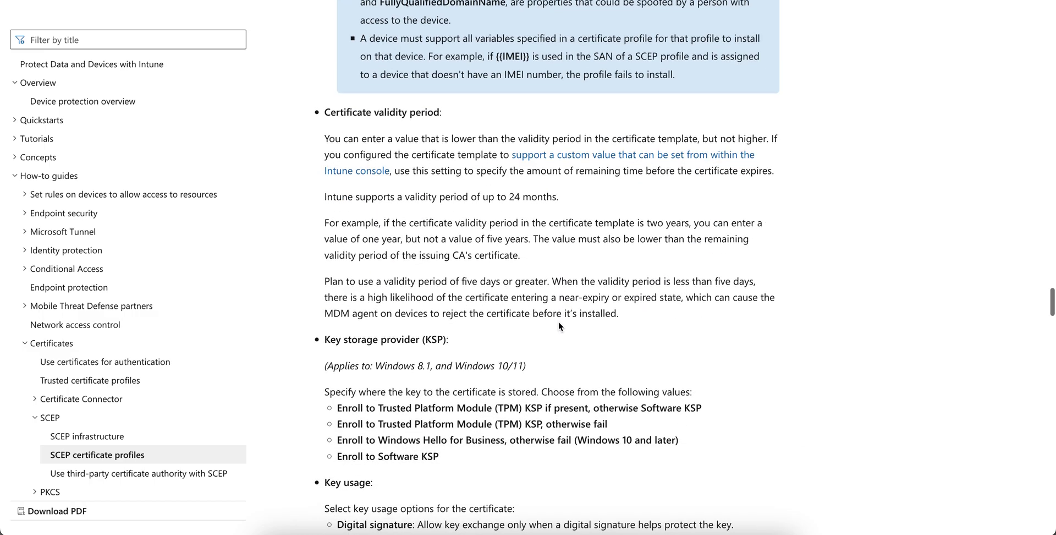
scroll(462, 296, "down", 2)
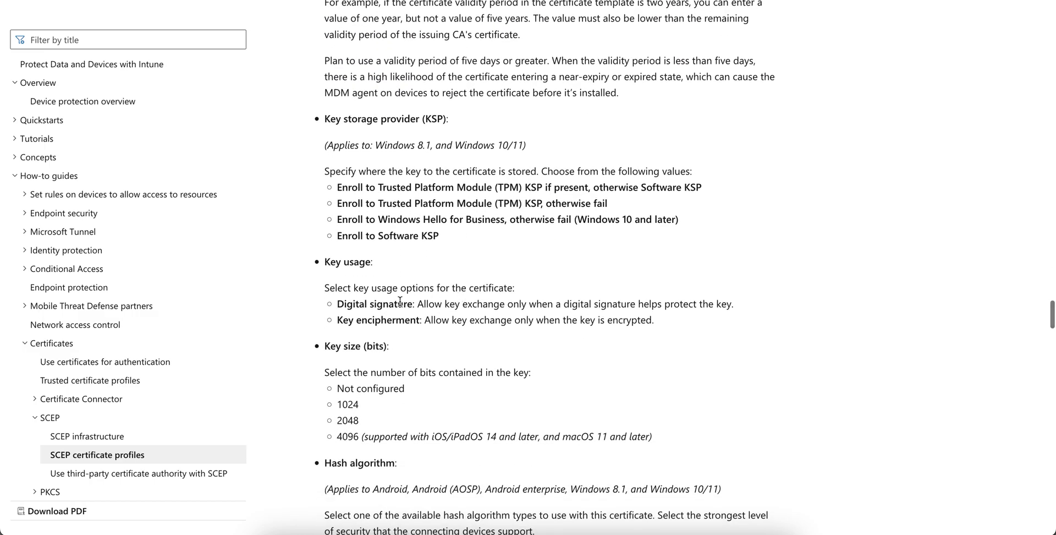
left_click_drag(430, 319, 578, 321)
left_click(658, 322)
left_click_drag(659, 322, 545, 320)
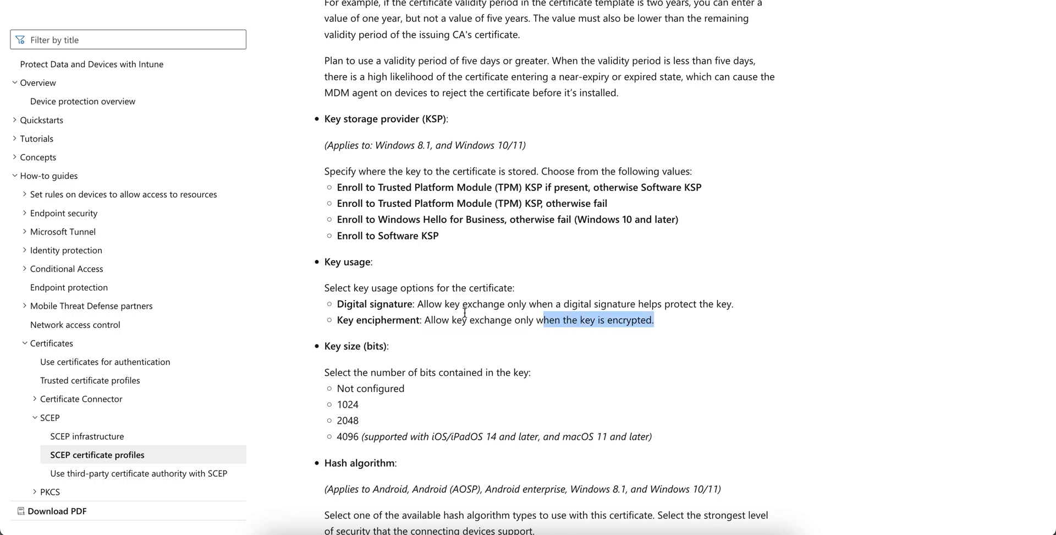
Step: Read the Microsoft Learn article's Digital signature description and the platform support for the 4096-bit key size
left_click(436, 315)
left_click_drag(418, 303, 476, 304)
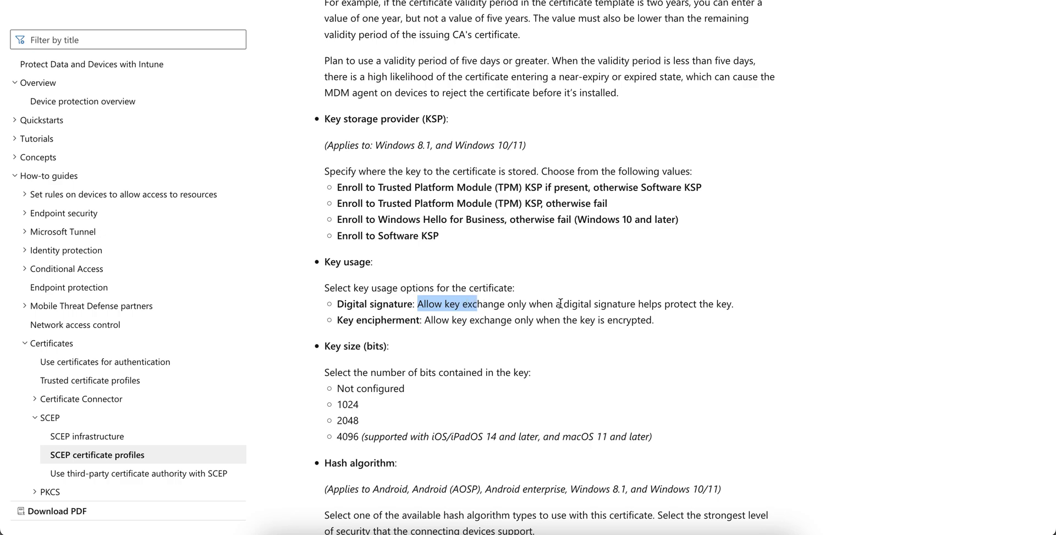
left_click_drag(733, 304, 616, 301)
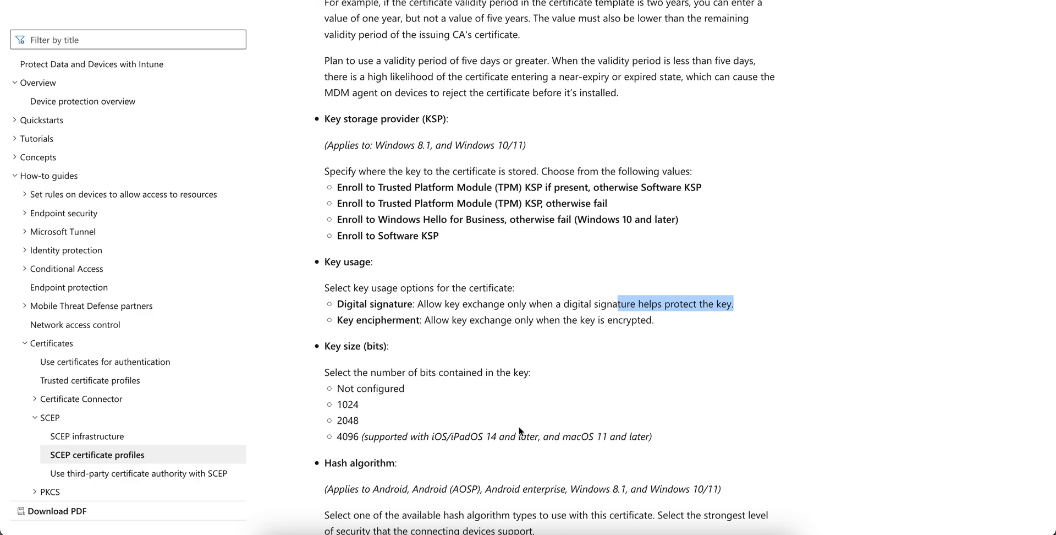
left_click(340, 437)
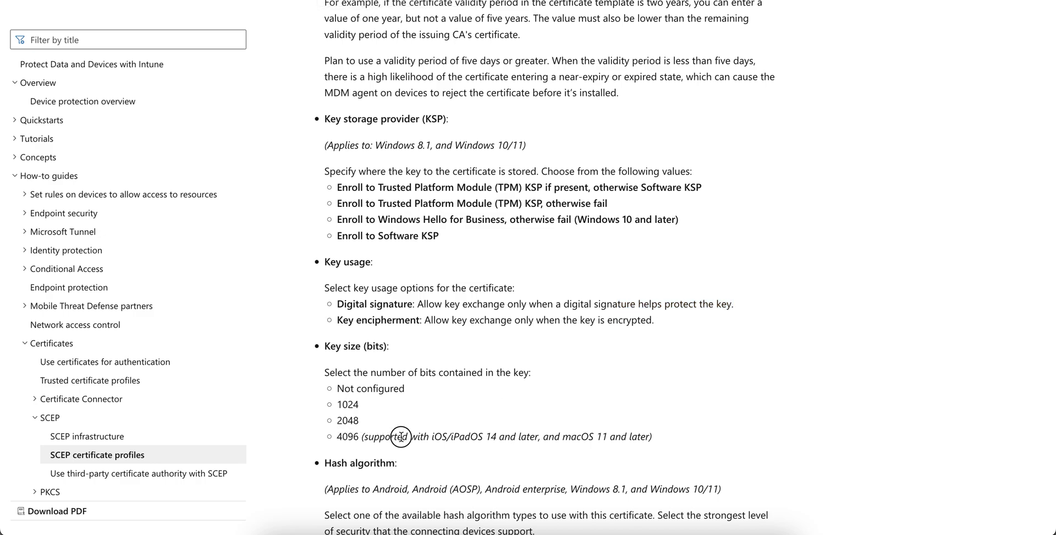
left_click_drag(359, 438, 337, 439)
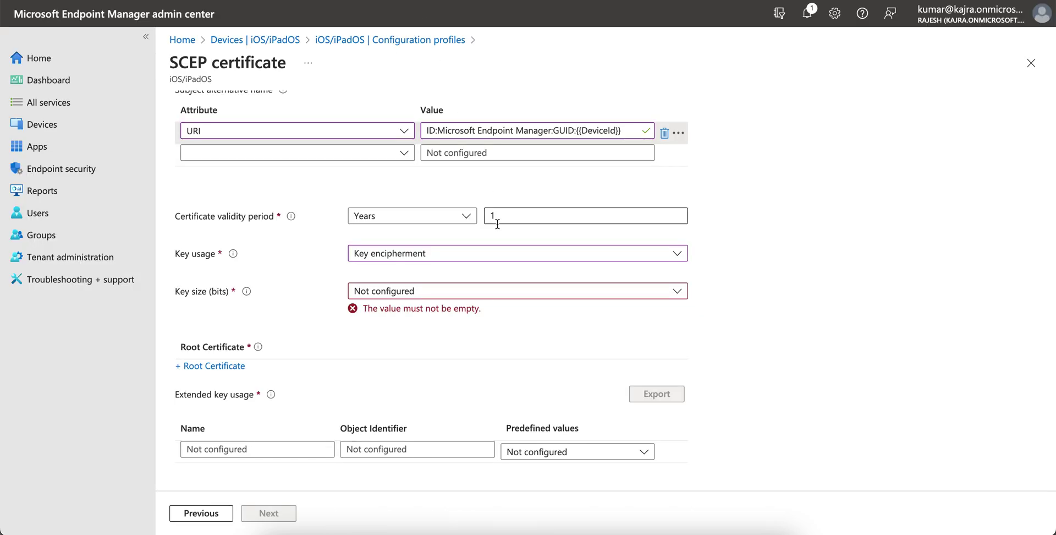
Step: Back in Intune, set the SCEP certificate's key size to 4096 bits
scroll(497, 222, "down", 3)
left_click(438, 201)
left_click(374, 283)
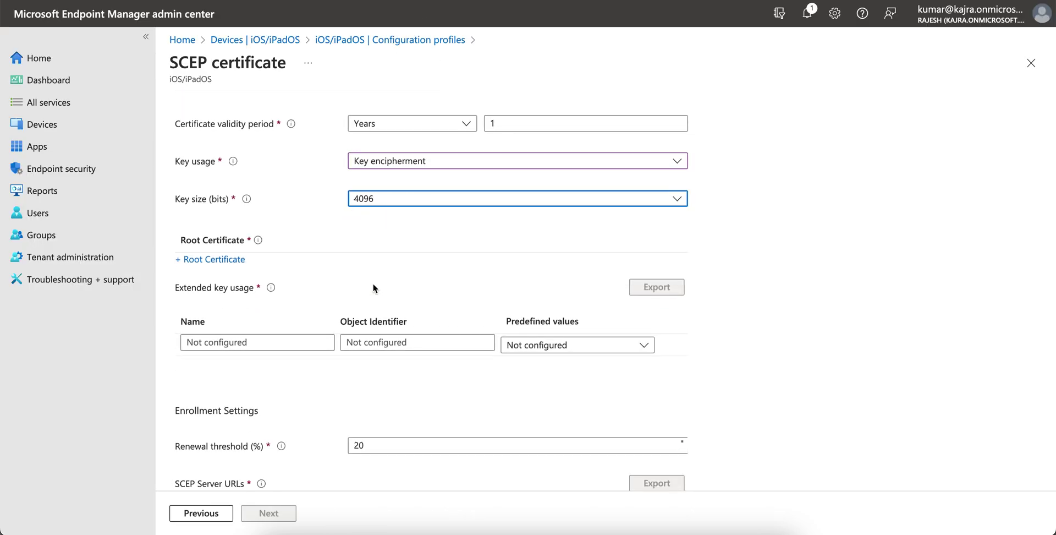
Step: Check which root certificates can be selected for the SCEP profile, and close the selection without choosing one
scroll(438, 257, "down", 1)
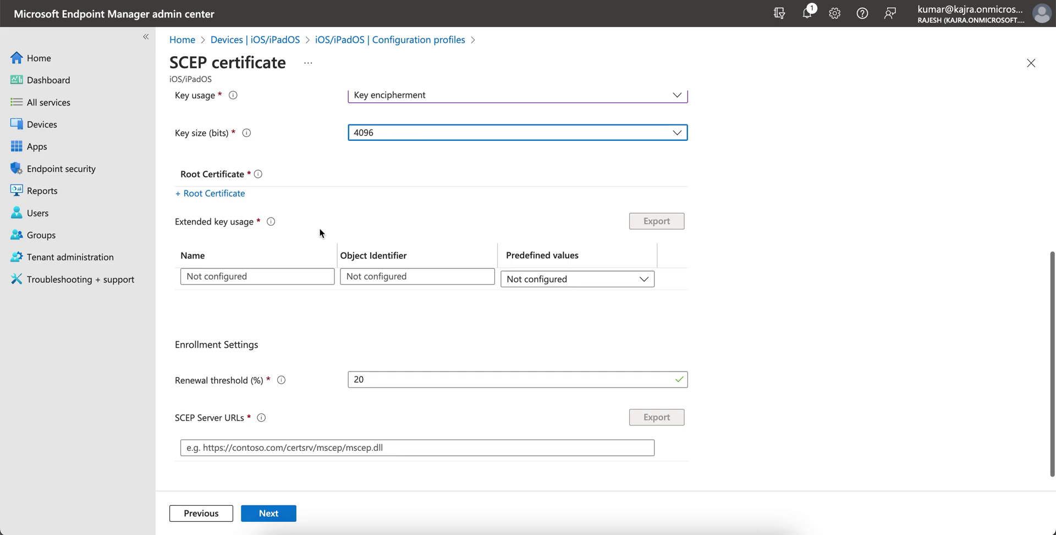
left_click(227, 195)
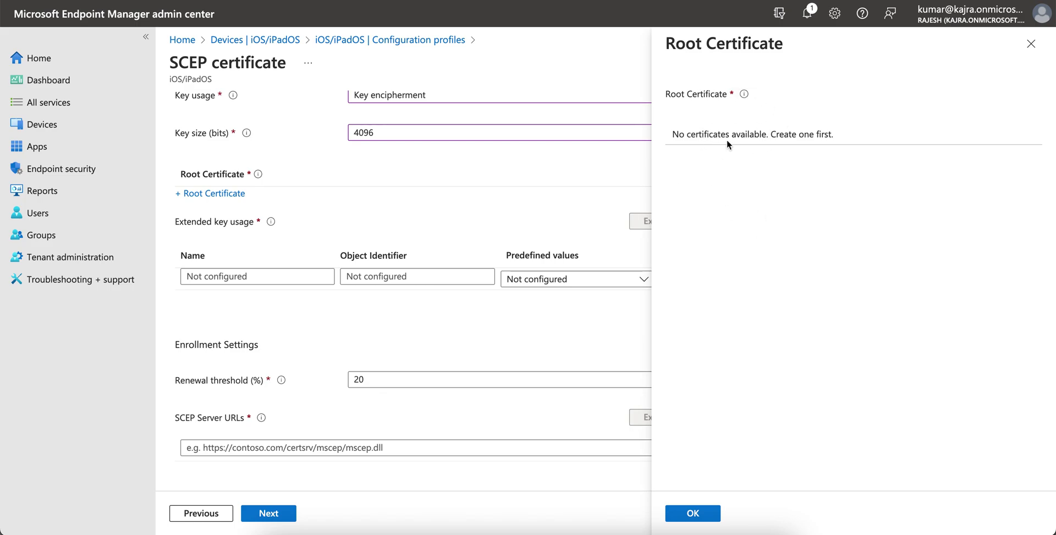
left_click(1030, 44)
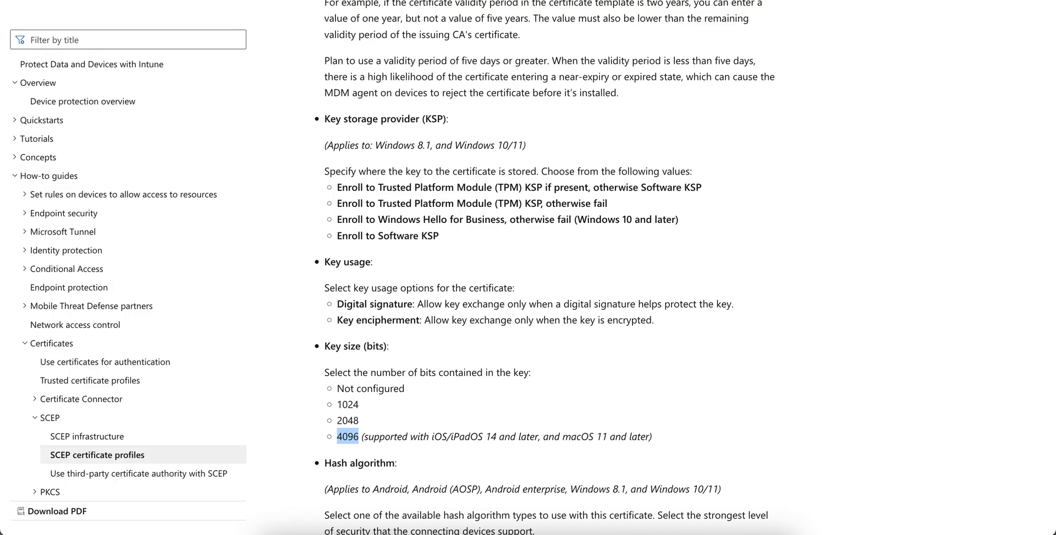
Step: Open the bookmarked Microsoft Endpoint Manager admin center in a new browser tab
key("ctrl+t")
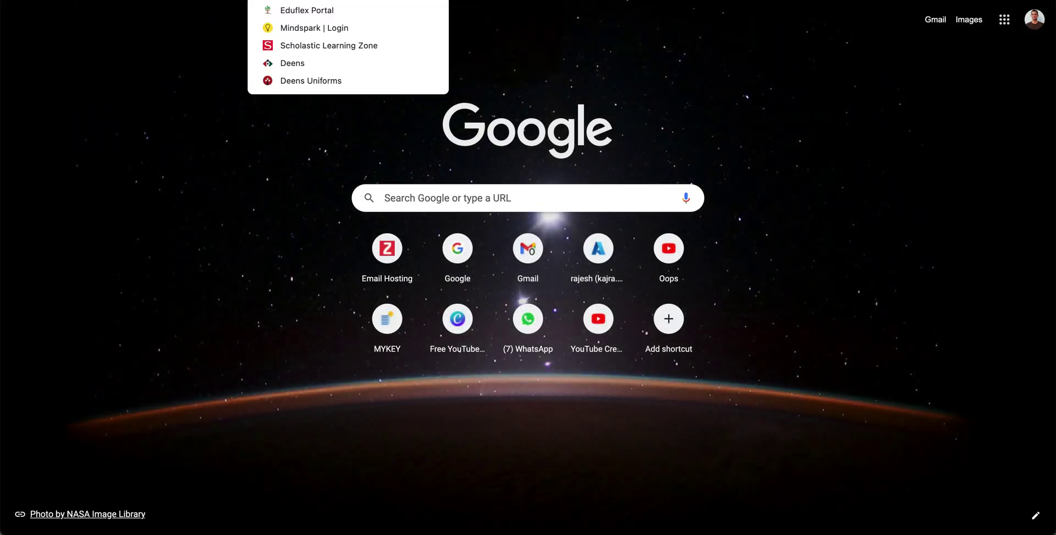
left_click(231, 5)
mouse_move(677, 4)
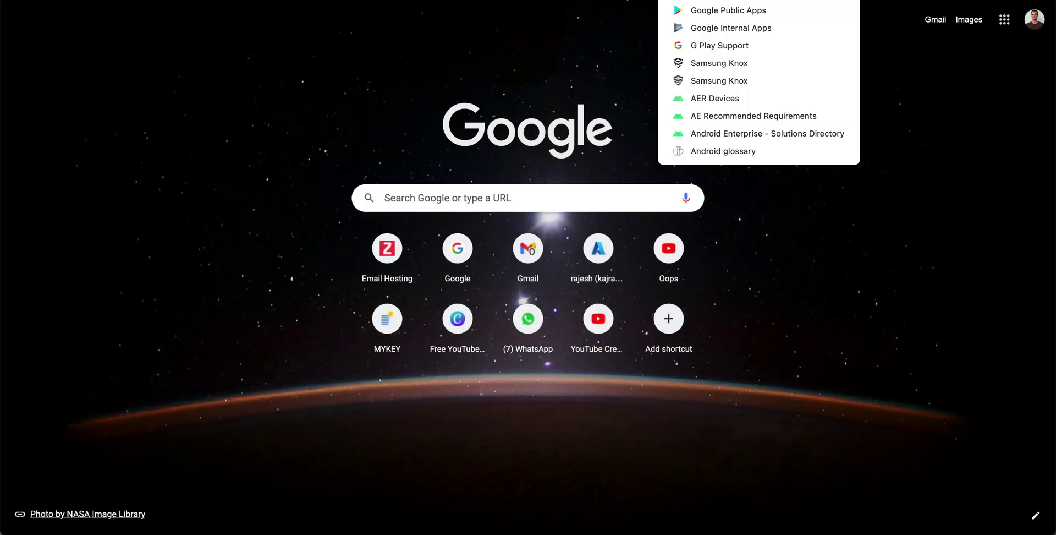
mouse_move(763, 2)
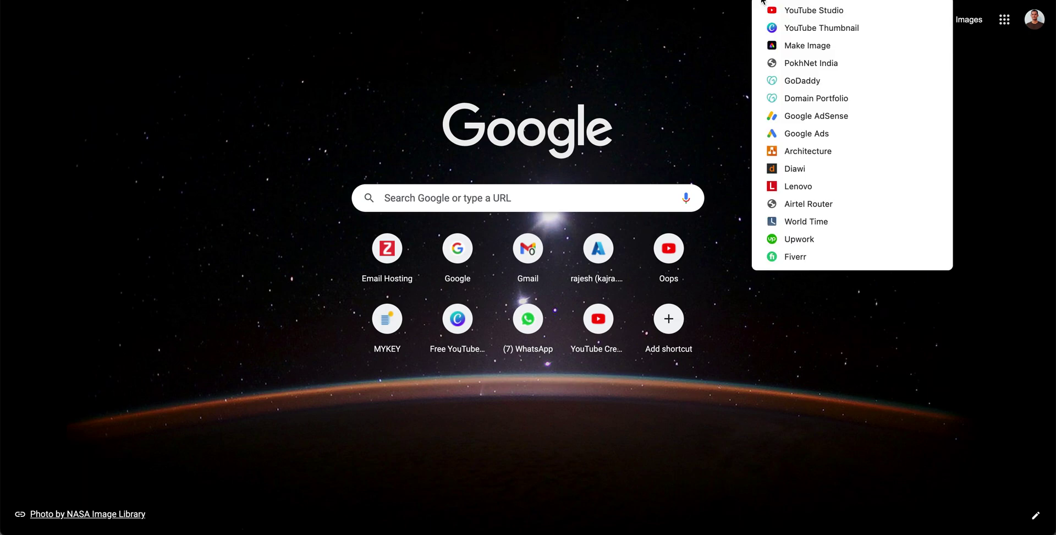
mouse_move(609, 2)
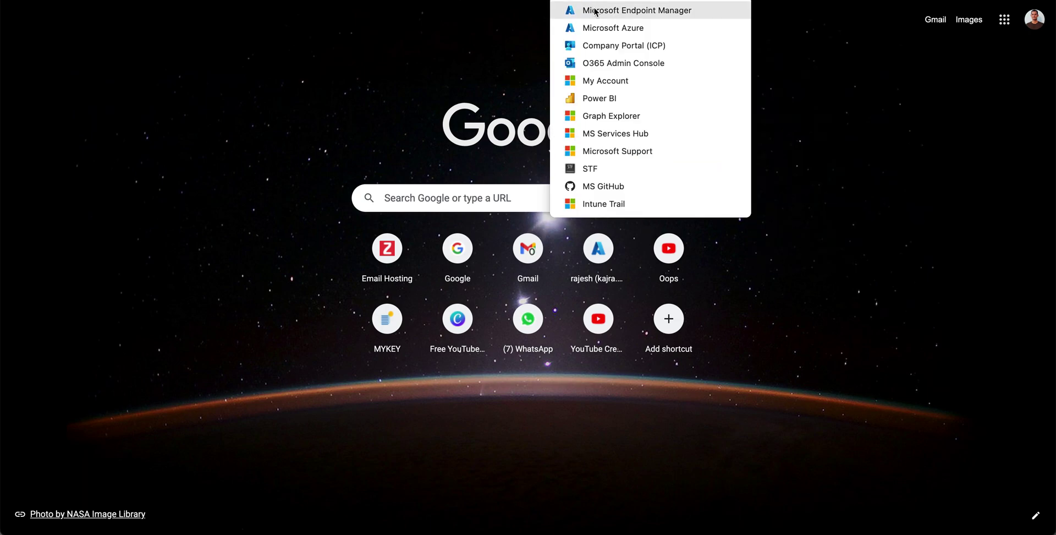
left_click(595, 11)
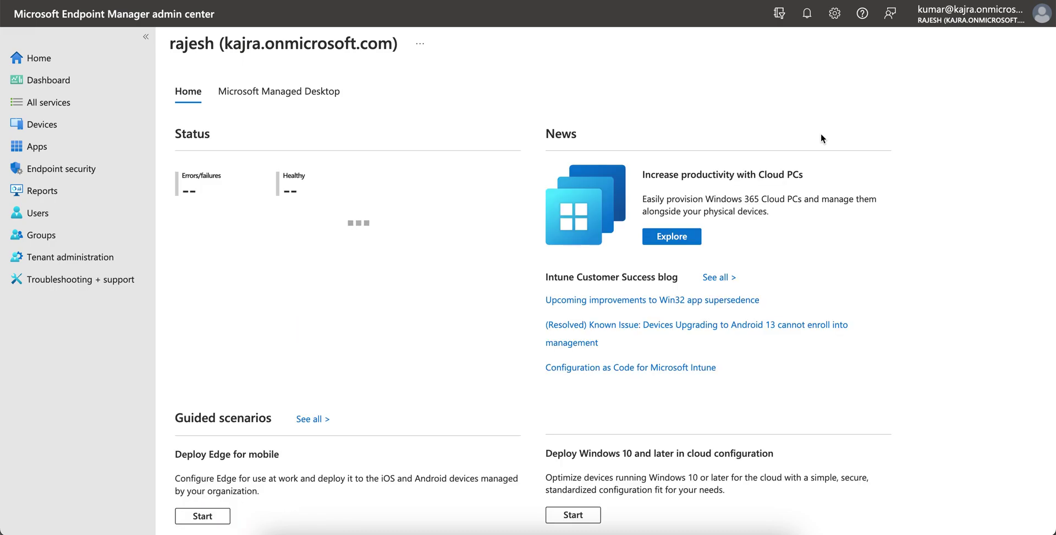
Step: Open the configuration profiles for iOS/iPadOS devices
left_click(61, 125)
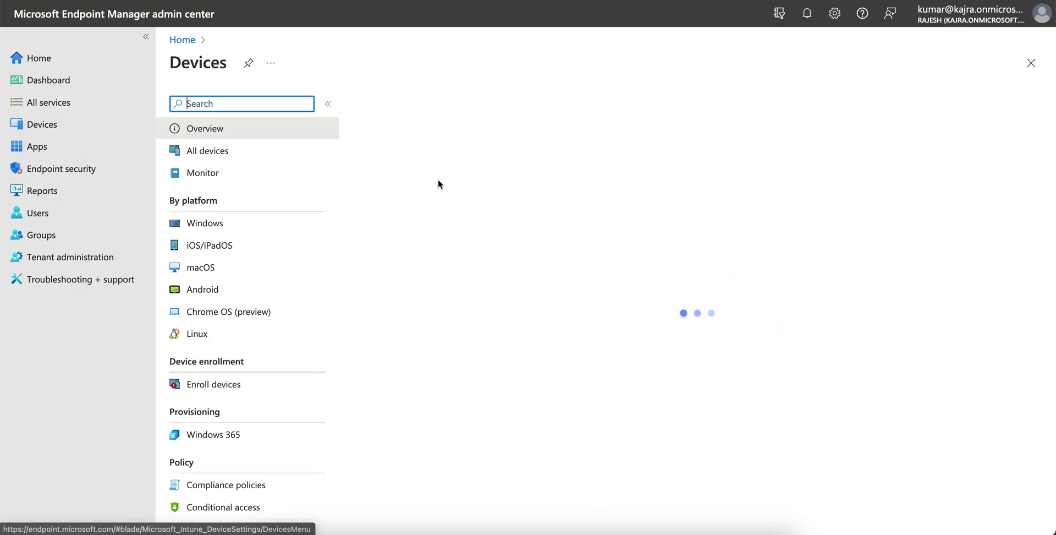
left_click(253, 251)
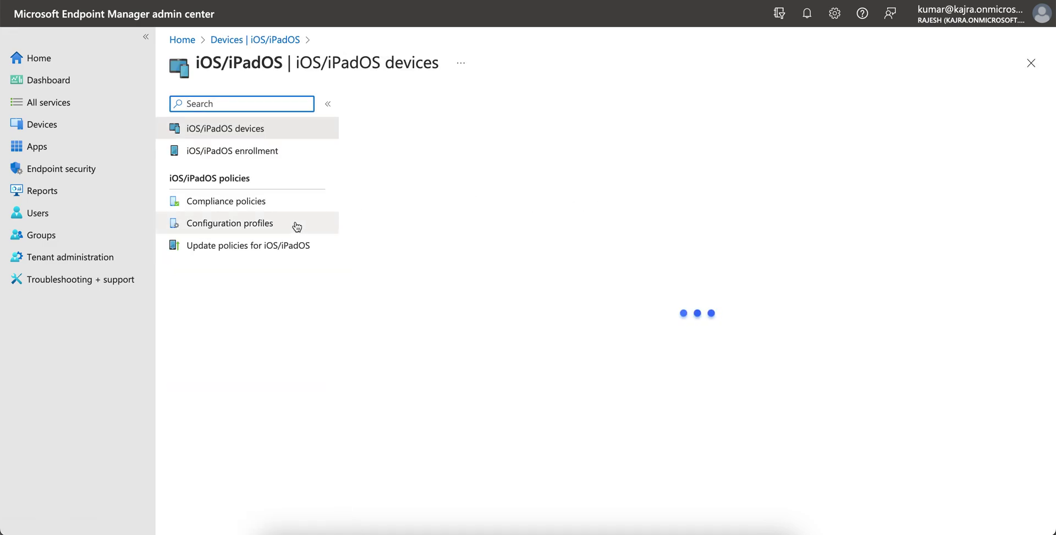
left_click(302, 225)
Step: Start a new iOS/iPadOS configuration profile of type Templates using the Trusted certificate template
left_click(407, 105)
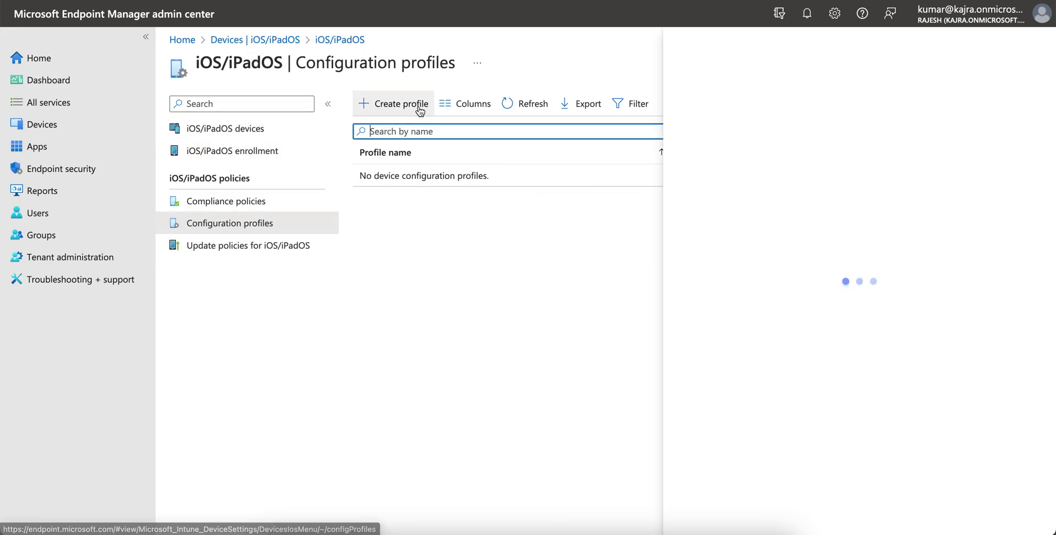
left_click(770, 149)
left_click(733, 193)
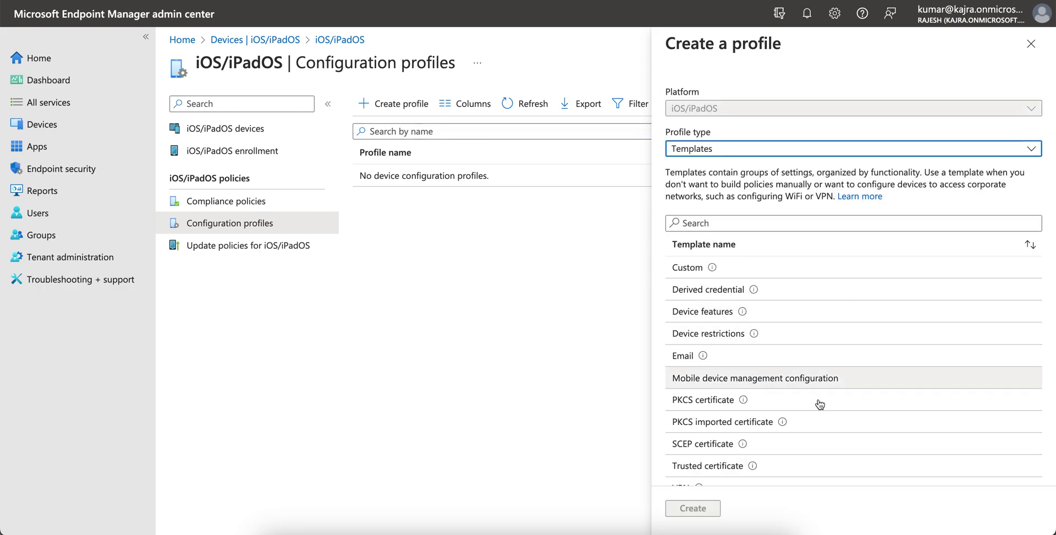
scroll(825, 403, "down", 1)
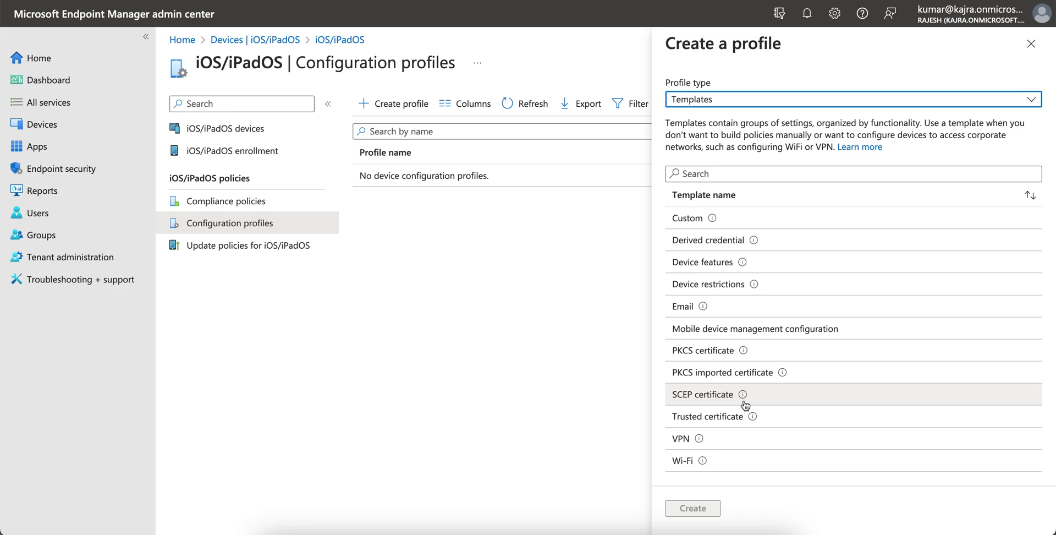
left_click(783, 416)
left_click(693, 508)
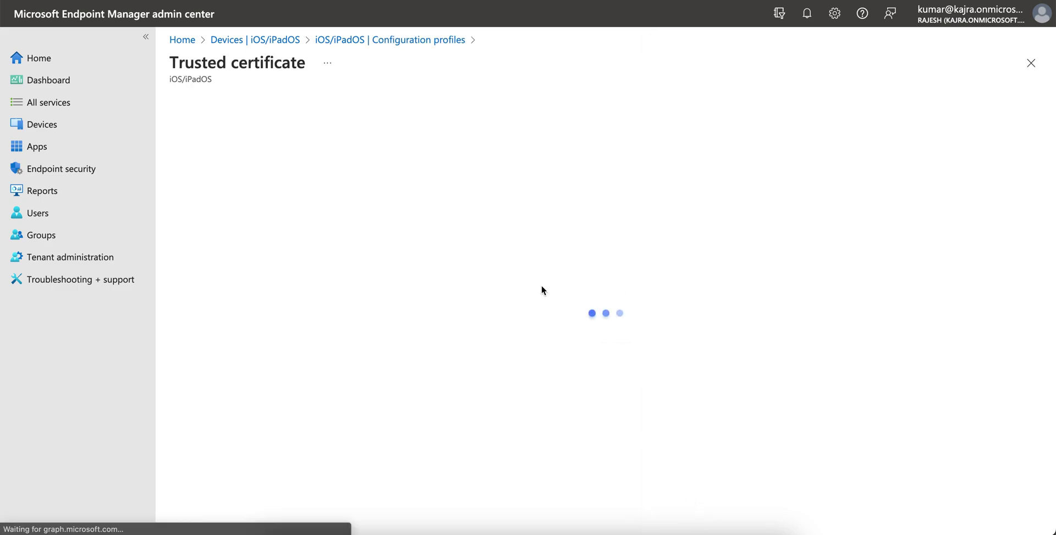
Step: Name the trusted certificate profile "iOS - Trausted Cert Profile", reuse that text as its description, and continue to the configuration settings
left_click(395, 147)
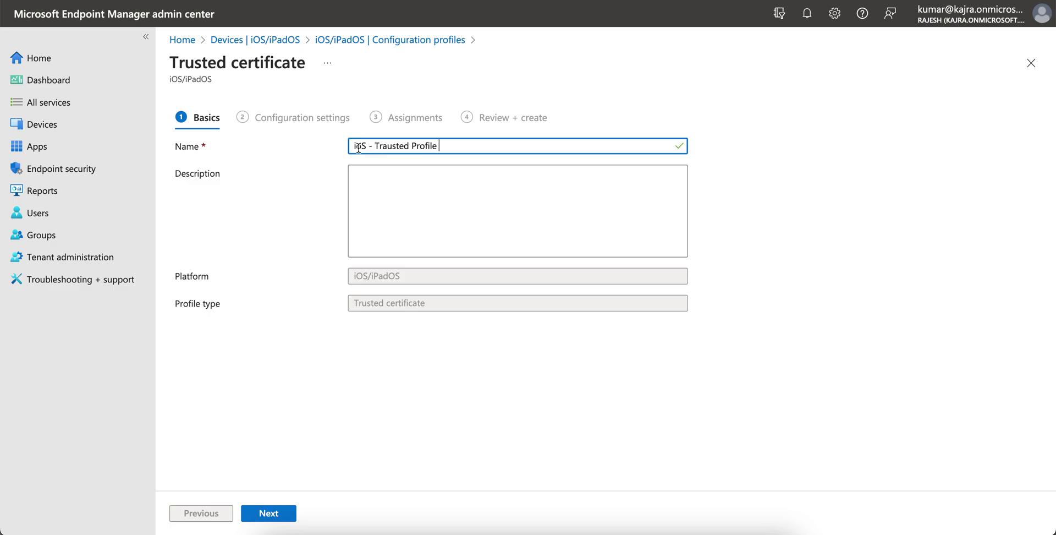
key("BackSpace")
type("O")
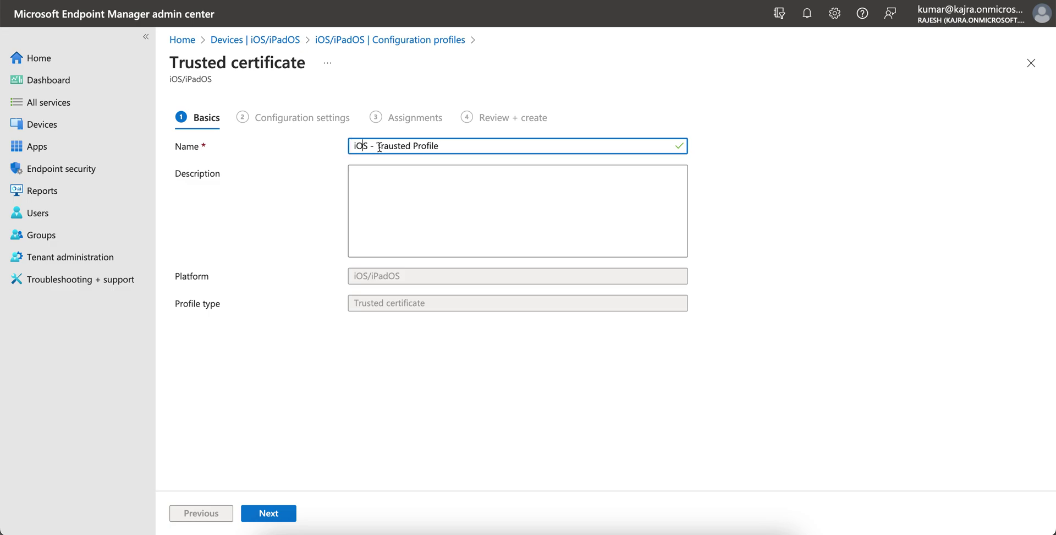
left_click(413, 146)
type("Ce")
left_click_drag(466, 148, 288, 146)
key("ctrl+c")
left_click(371, 193)
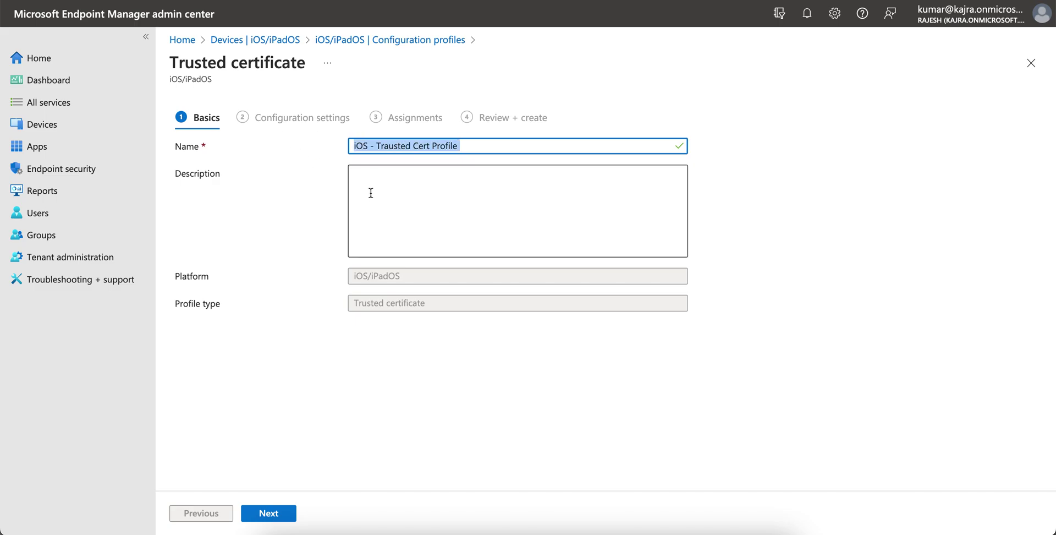
key("ctrl+v")
left_click(286, 513)
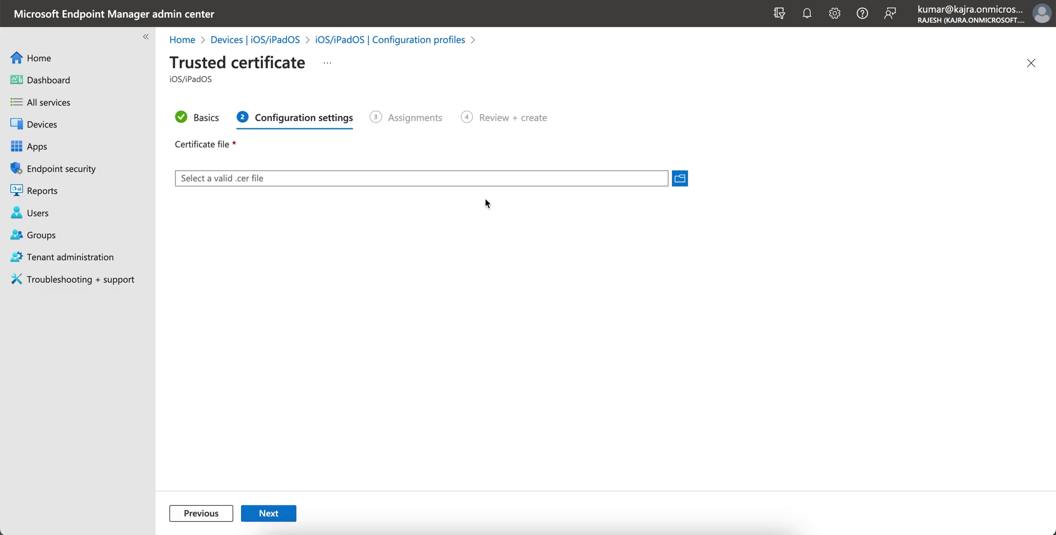
Step: Upload 8656329.crt from the Cert folder in Downloads as the profile's certificate file, and continue to the assignments
left_click(679, 178)
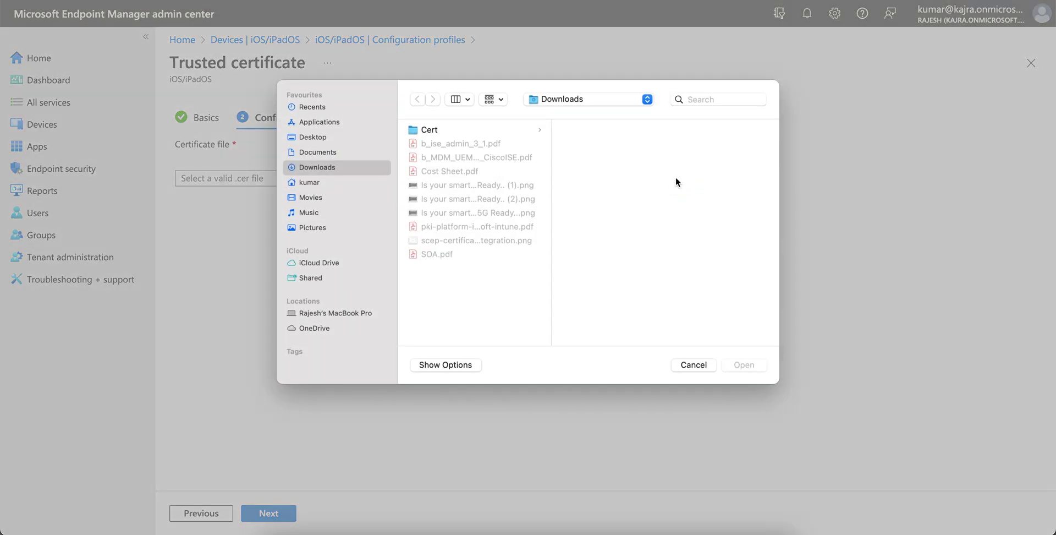
left_click(469, 132)
left_click(619, 132)
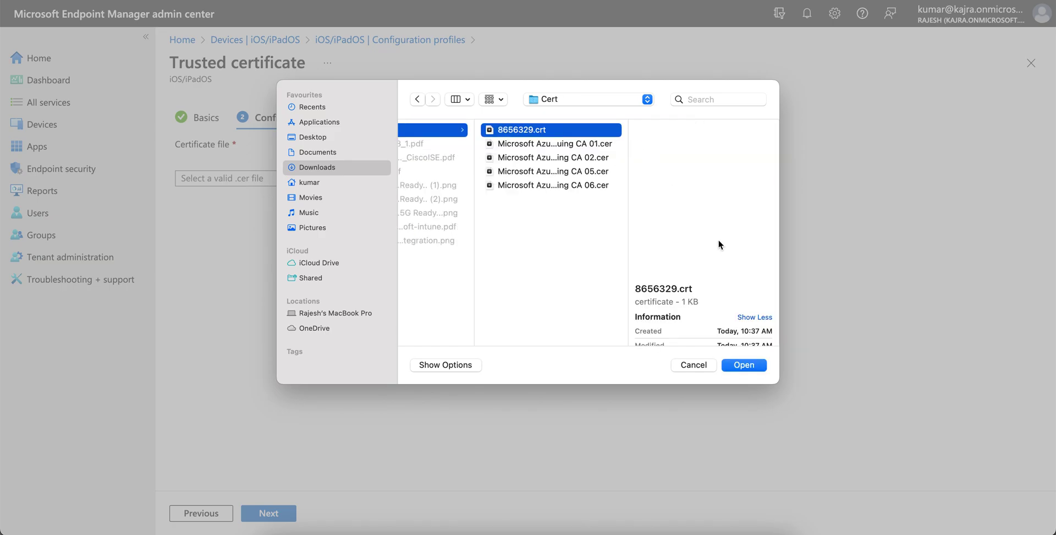
left_click(753, 366)
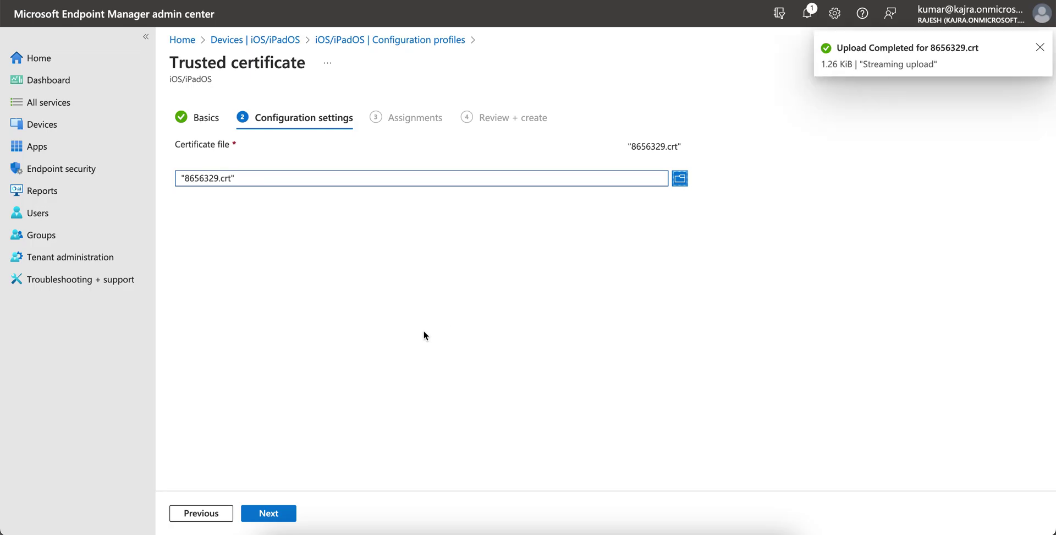
left_click(292, 509)
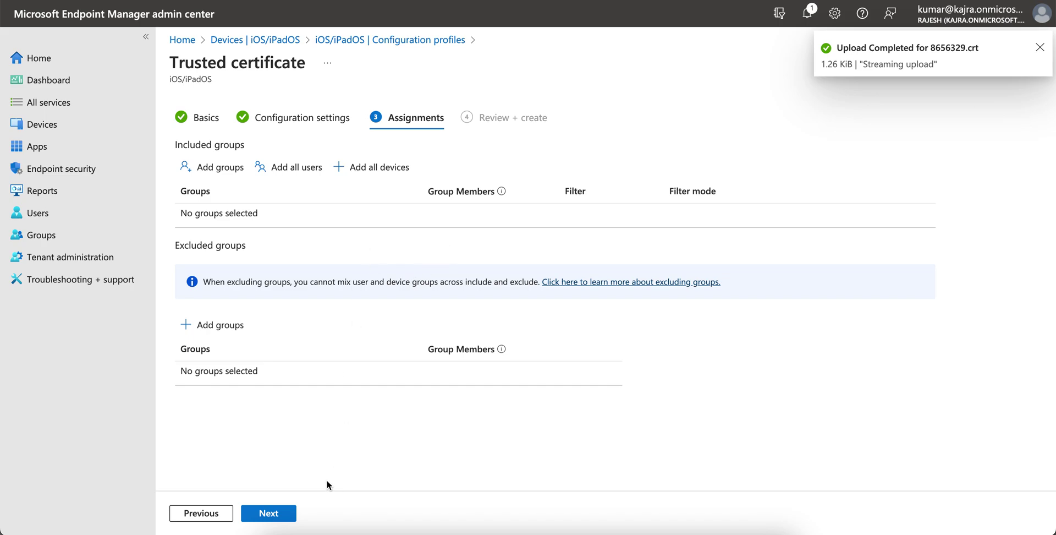
Step: Leave the profile's group assignments empty, review the summary, and create the trusted certificate profile
left_click(282, 516)
scroll(454, 338, "down", 2)
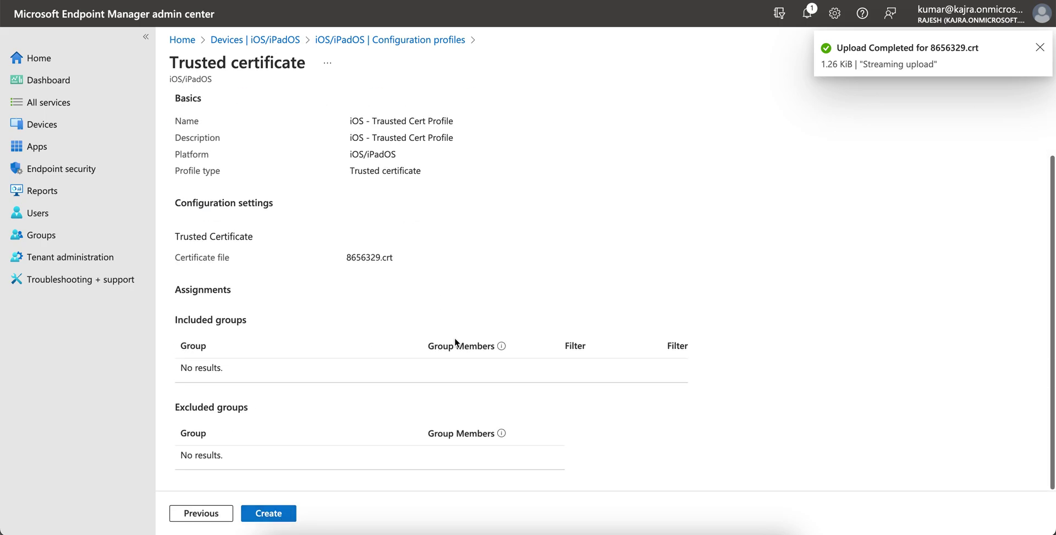
left_click(280, 512)
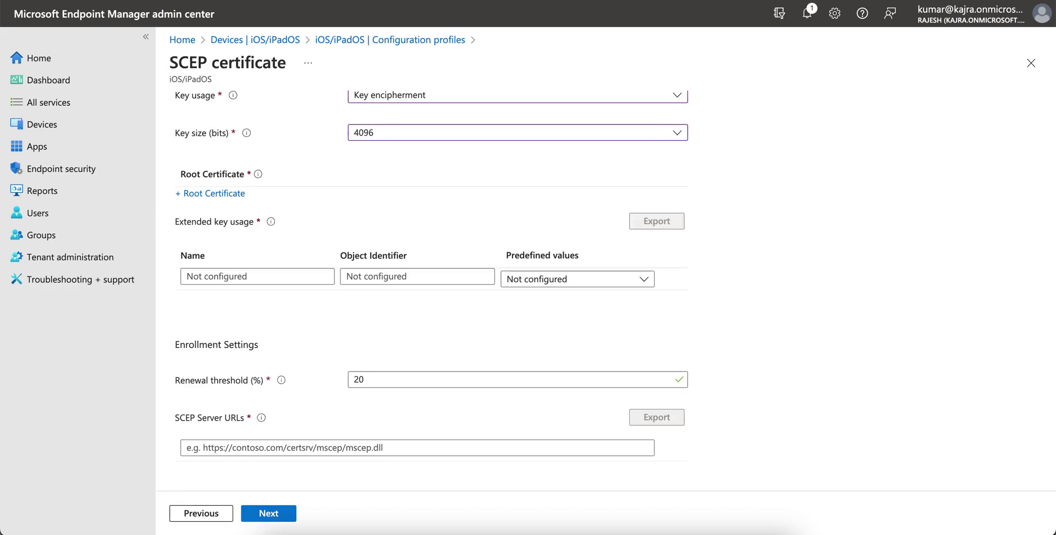
Step: Return to the SCEP certificate profile and recheck its available root certificates, reloading the configuration settings by way of the basics page
left_click(221, 194)
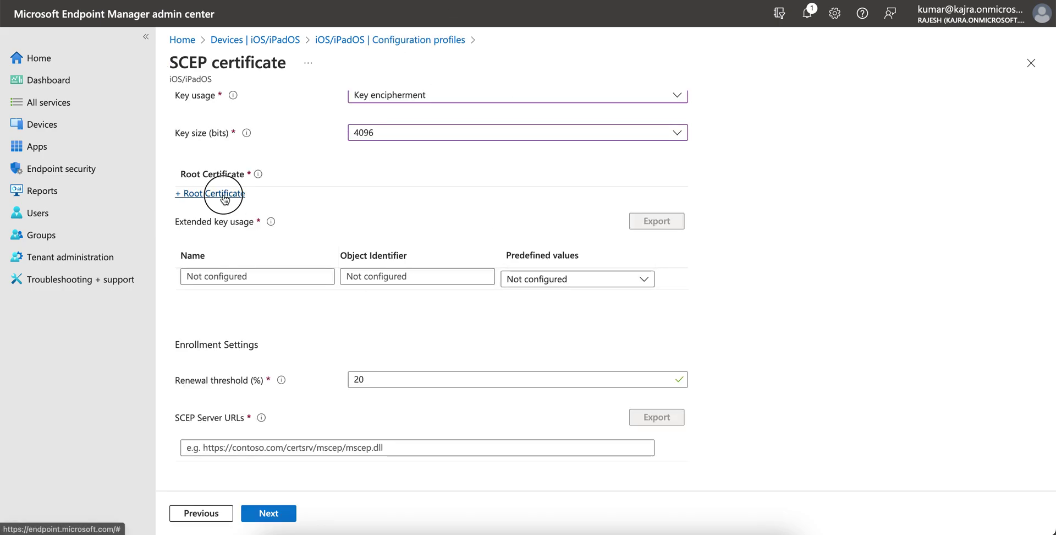
left_click(1030, 44)
left_click(207, 509)
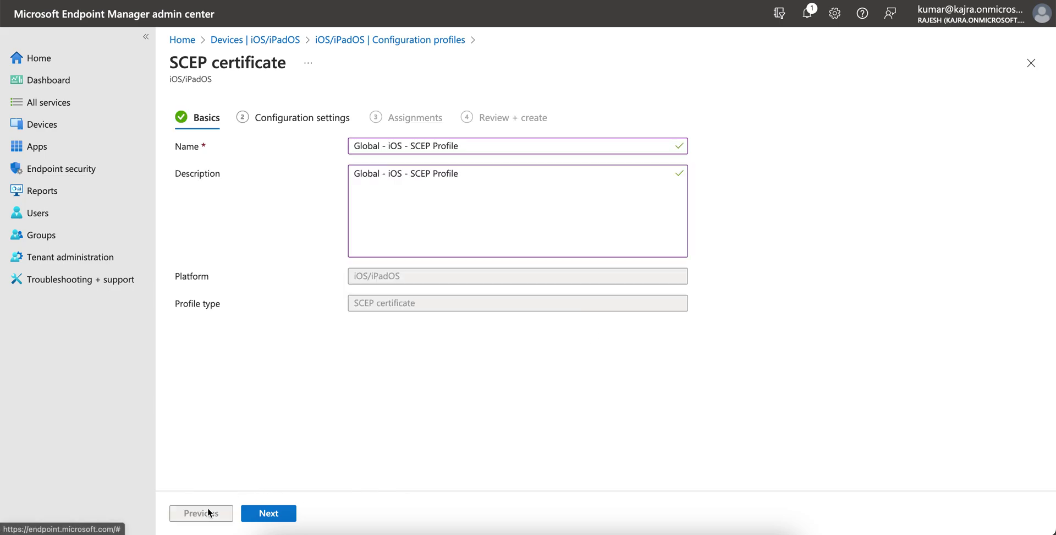
left_click(259, 511)
scroll(252, 362, "down", 3)
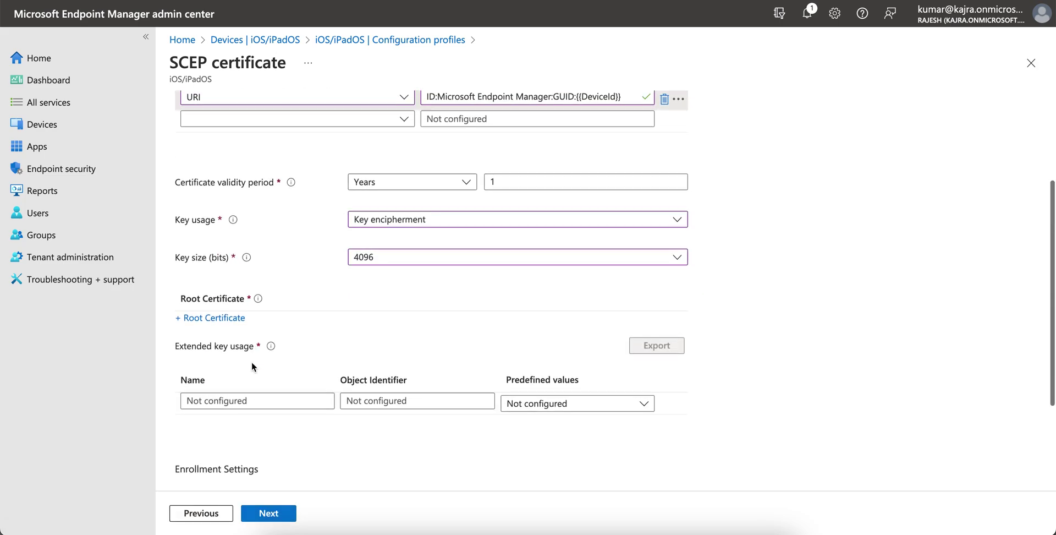
left_click(209, 304)
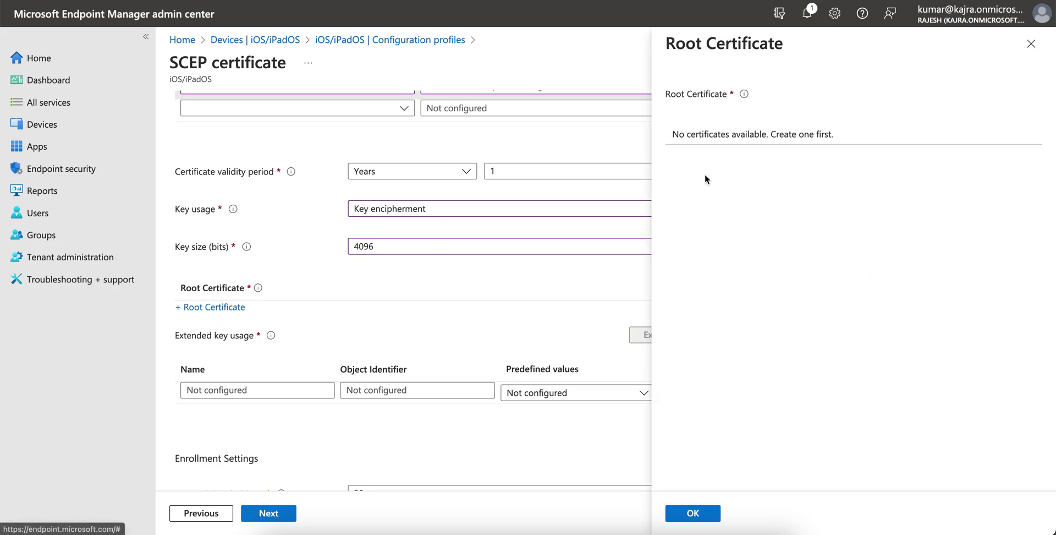
left_click(1030, 44)
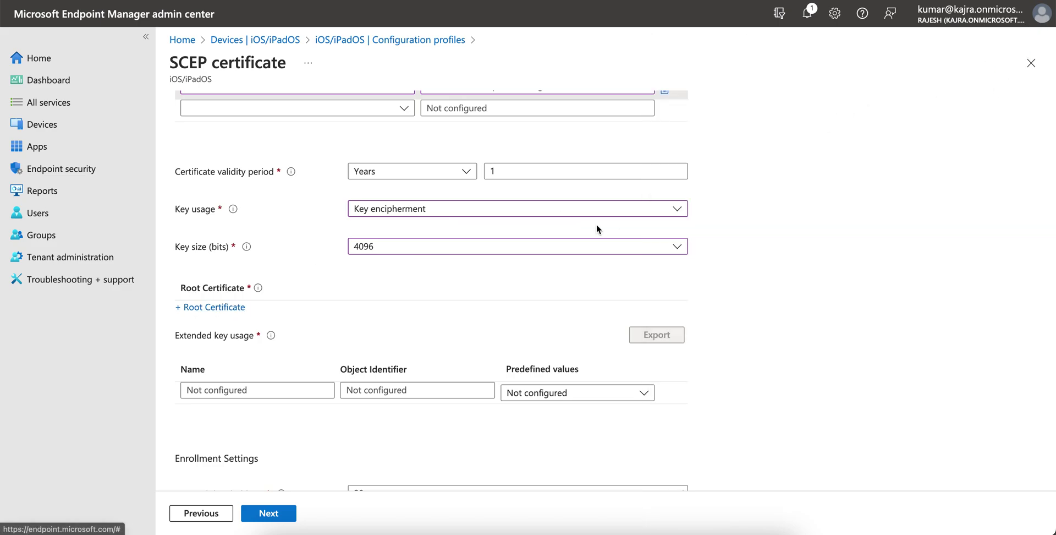
scroll(430, 309, "up", 3)
scroll(430, 309, "down", 5)
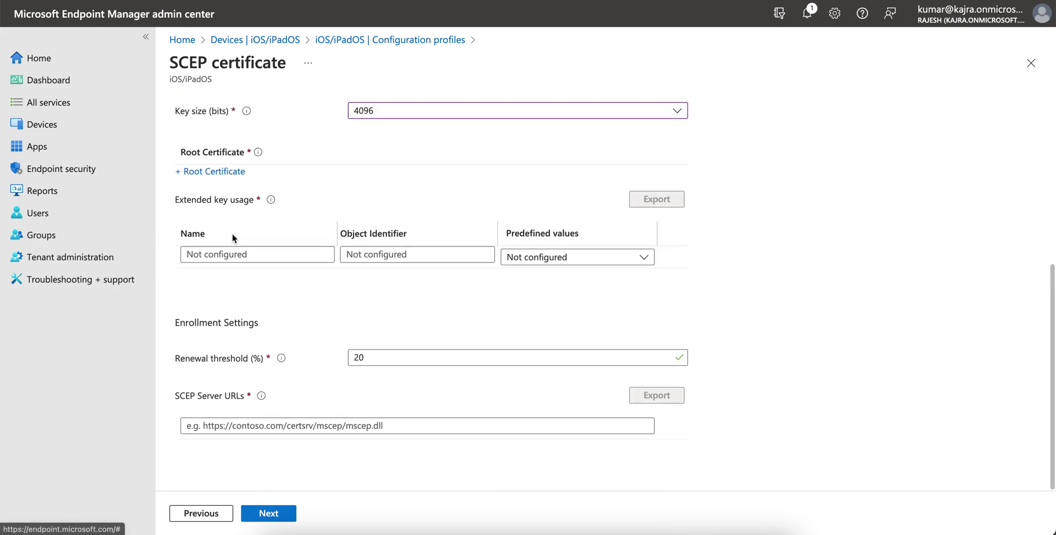
Step: Recheck the SCEP profile's selectable root certificates, close the selection, and return to the iOS/iPadOS configuration profiles list
left_click(203, 171)
left_click(1030, 44)
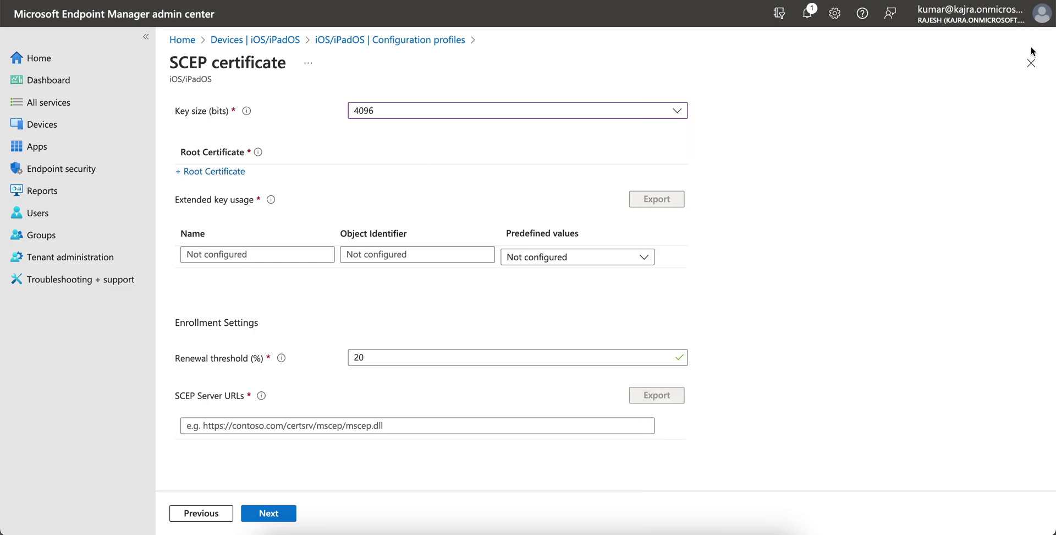
left_click(1030, 62)
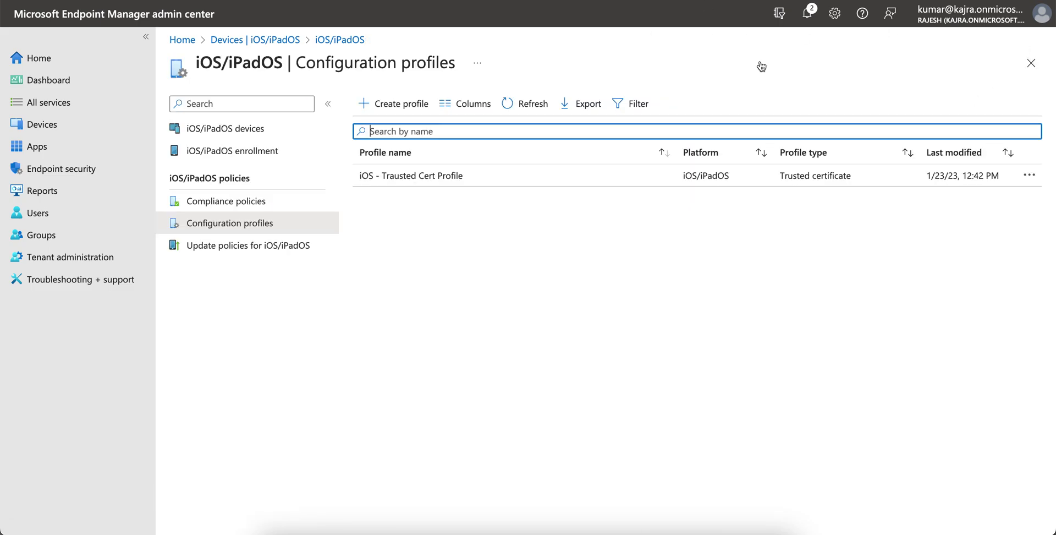
Step: Refresh the profiles list, open the trusted certificate profile's basics for editing, and correct its name to "iOS - Trusted Cert Profile"
left_click(525, 103)
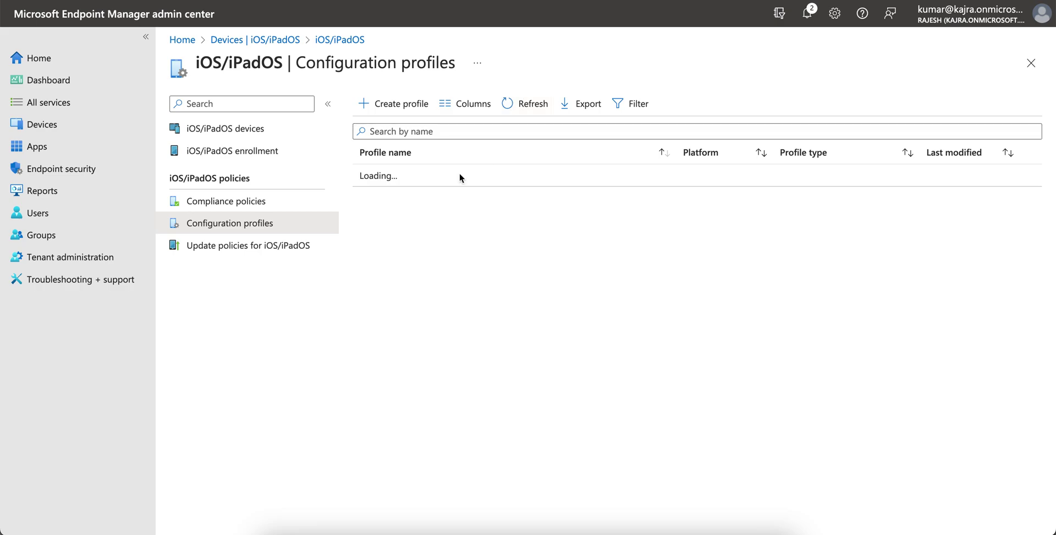
left_click(406, 179)
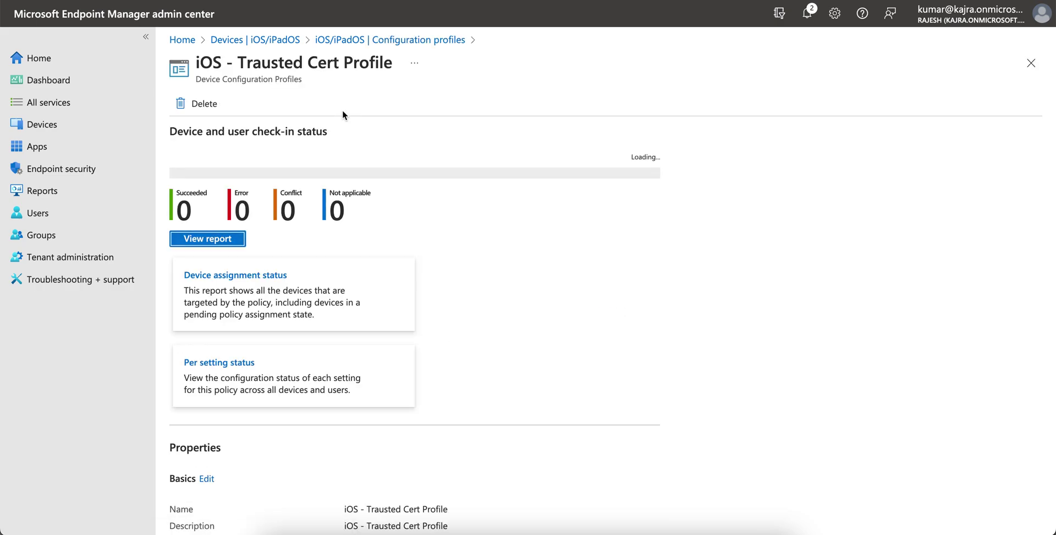
scroll(377, 311, "down", 6)
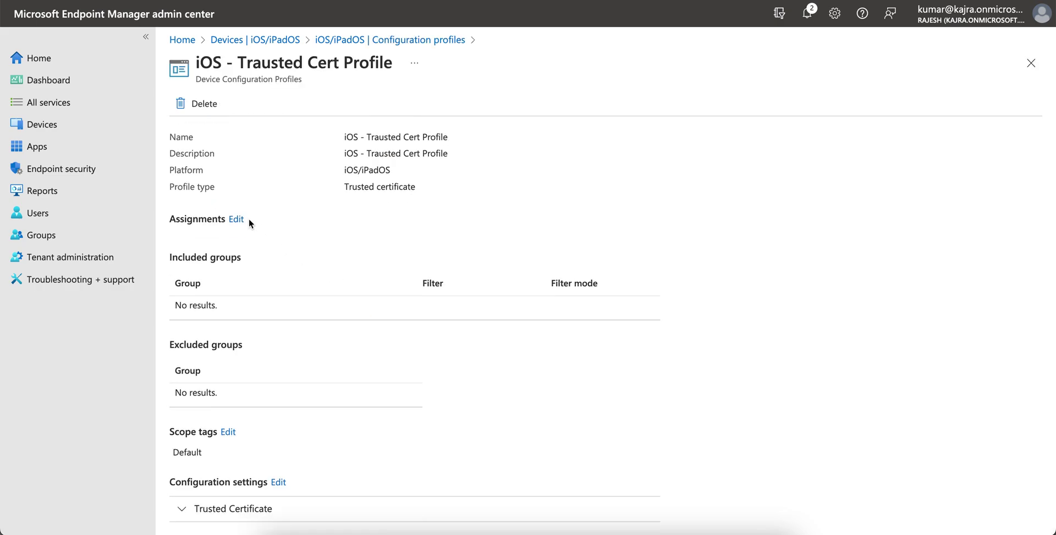
scroll(267, 183, "up", 3)
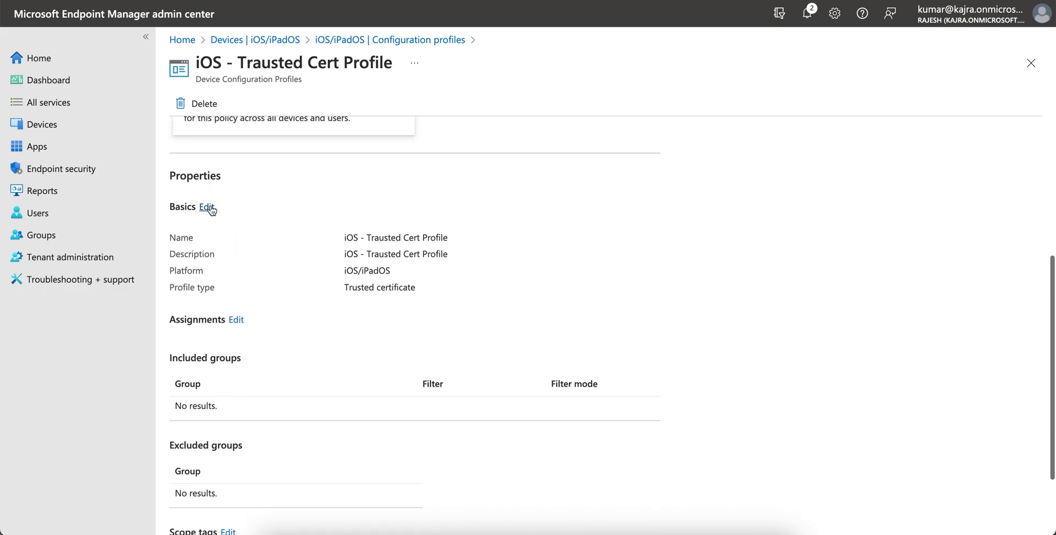
left_click(207, 271)
left_click(392, 147)
key("BackSpace")
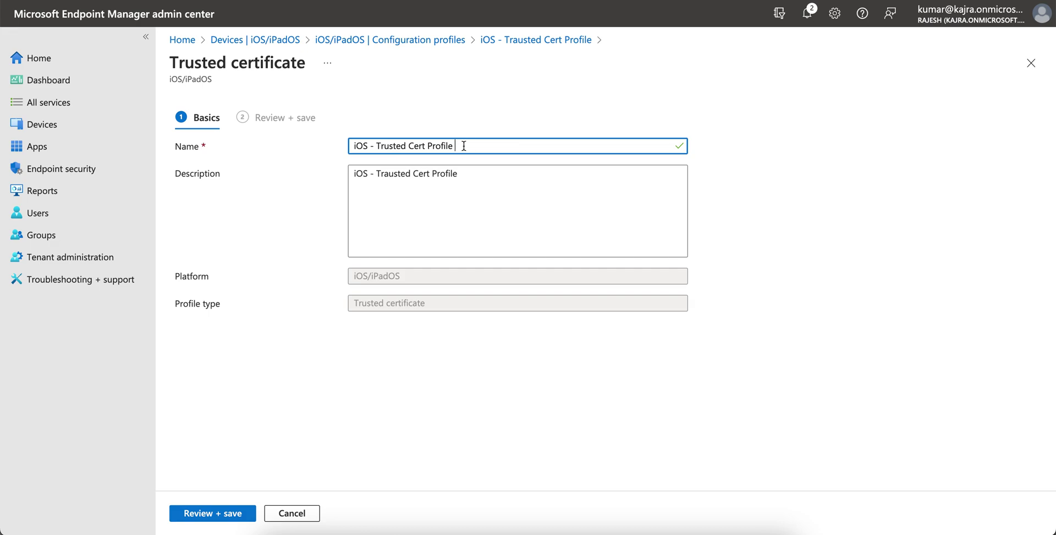
Step: Replace the trusted certificate profile's description with its corrected name, review the changes, and save the profile
left_click_drag(475, 147, 307, 152)
key("ctrl+c")
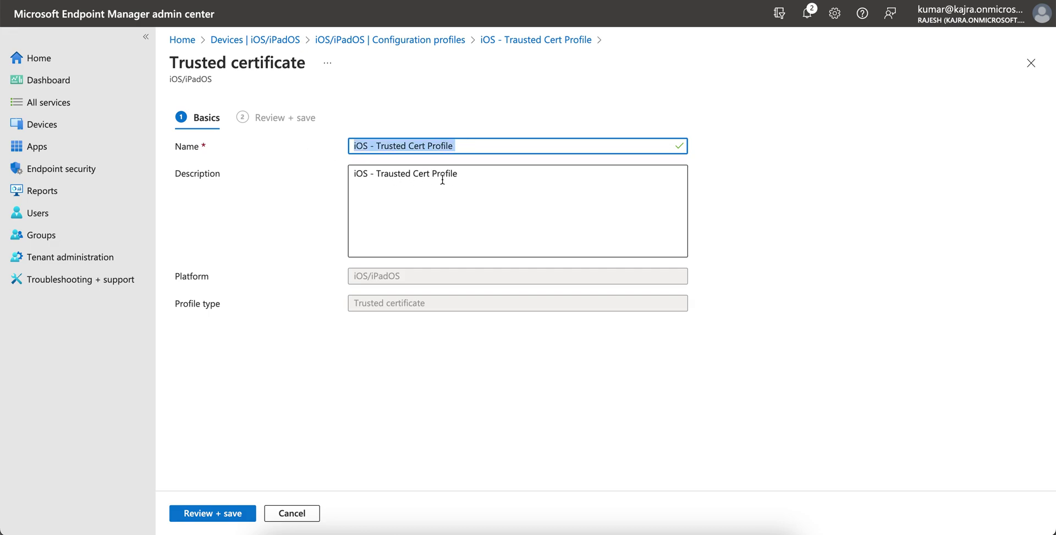
left_click_drag(462, 175, 311, 177)
key("ctrl+v")
left_click(213, 513)
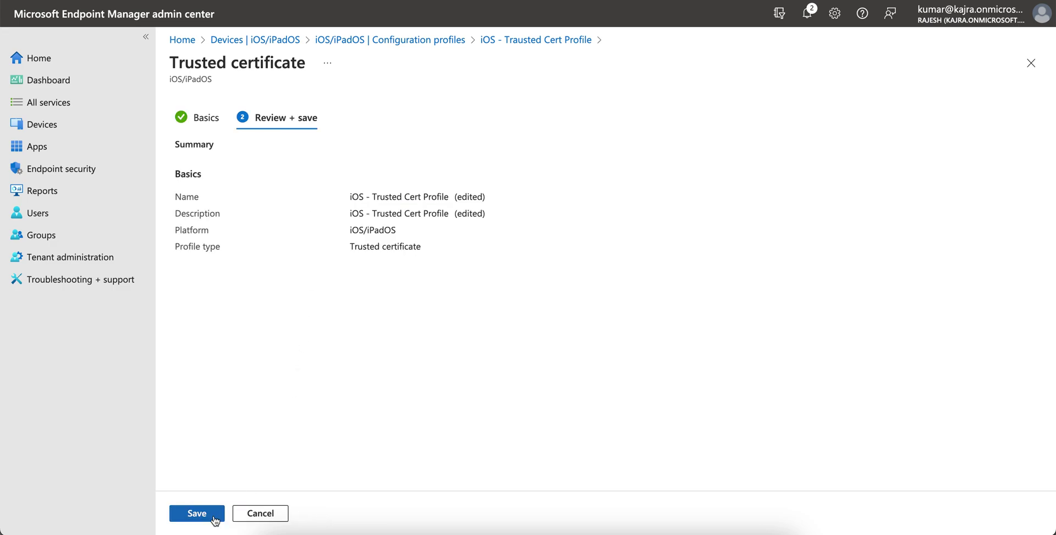
left_click(214, 516)
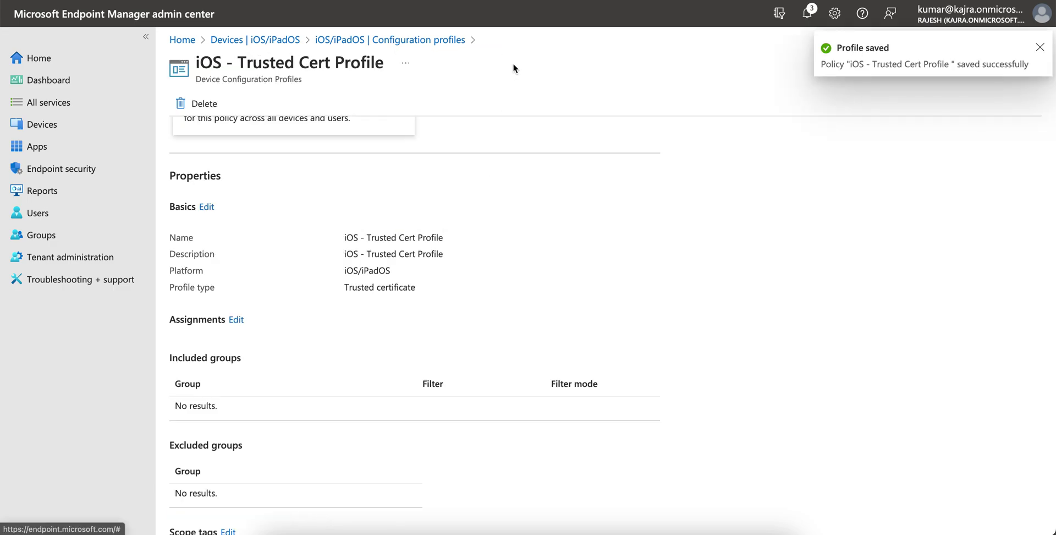
Step: Refresh the configuration profiles list, and leave the unfinished SCEP certificate profile, discarding its unsaved edits
left_click(388, 39)
left_click(524, 103)
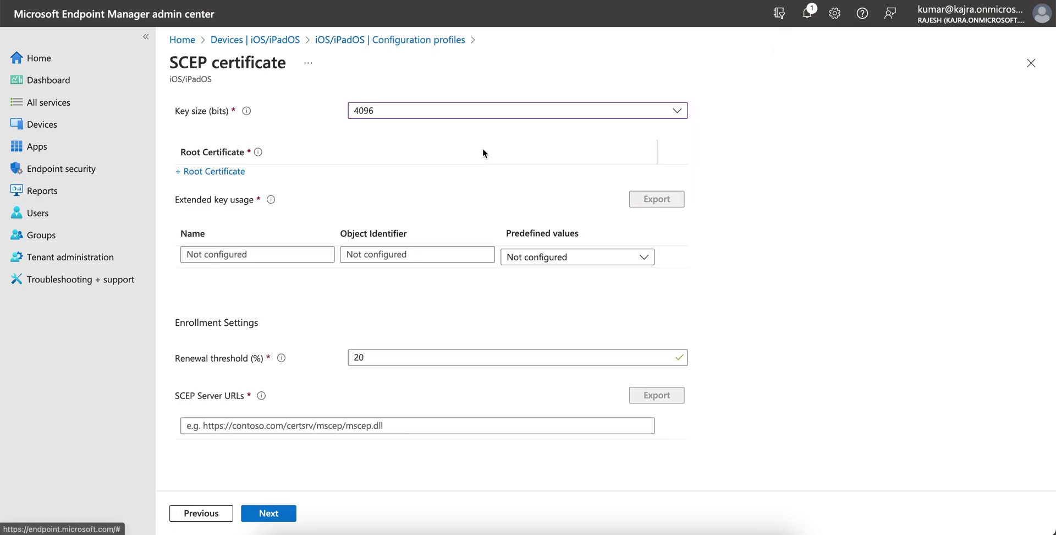
scroll(770, 157, "up", 3)
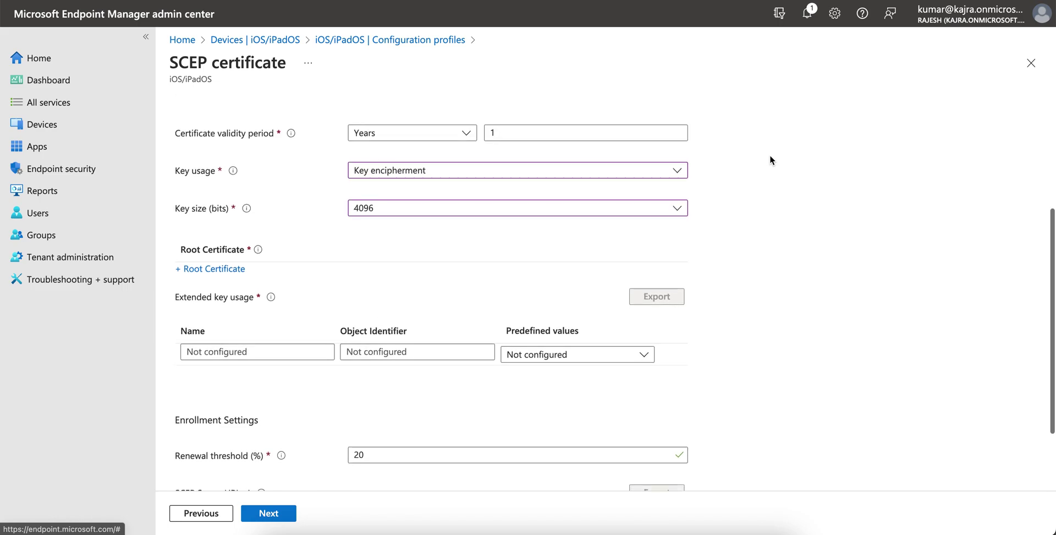
left_click(405, 41)
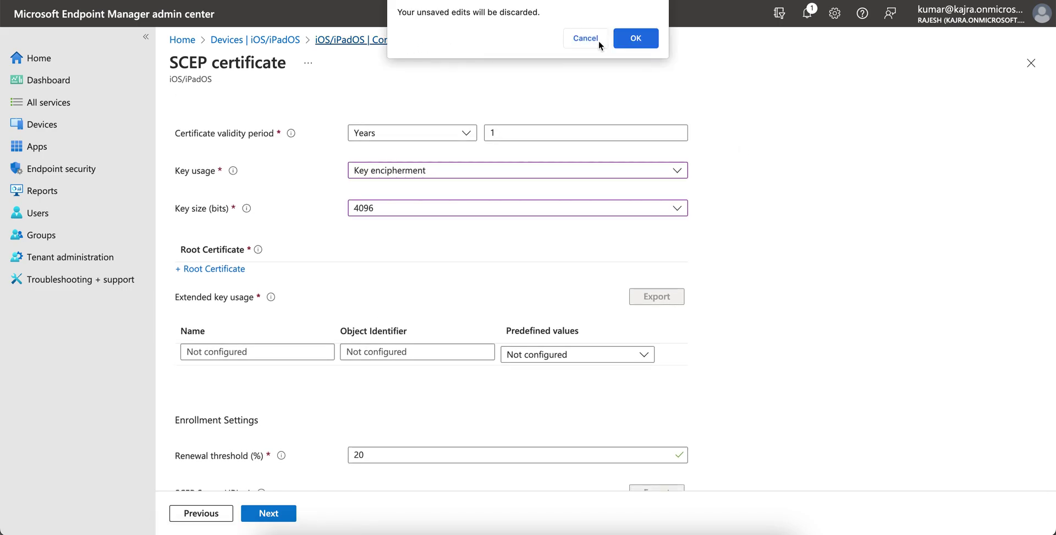
left_click(633, 38)
Step: Start a new iOS/iPadOS profile from the SCEP certificate template, name it "SCEP Cert", and continue to its configuration settings
left_click(417, 113)
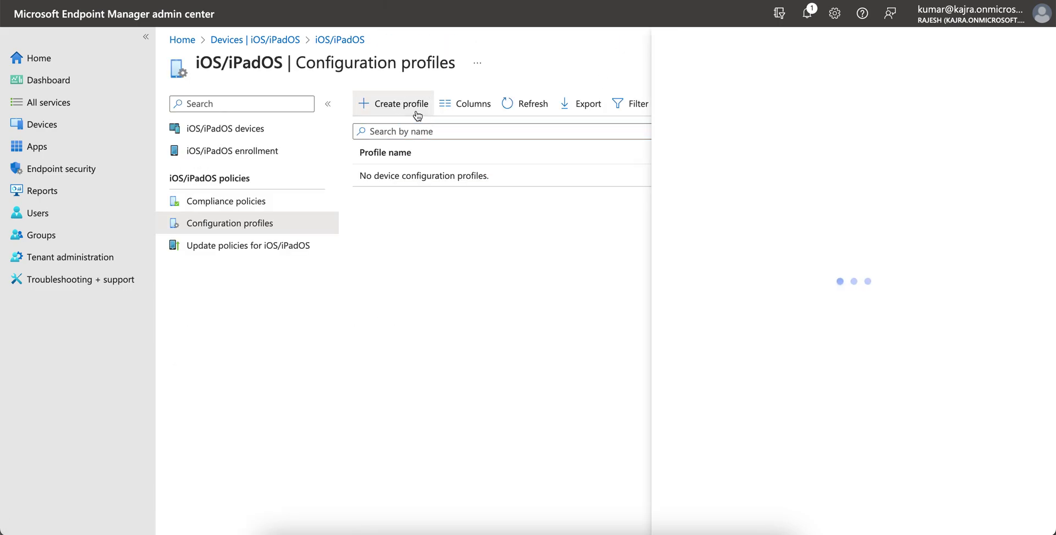
left_click(794, 148)
left_click(749, 193)
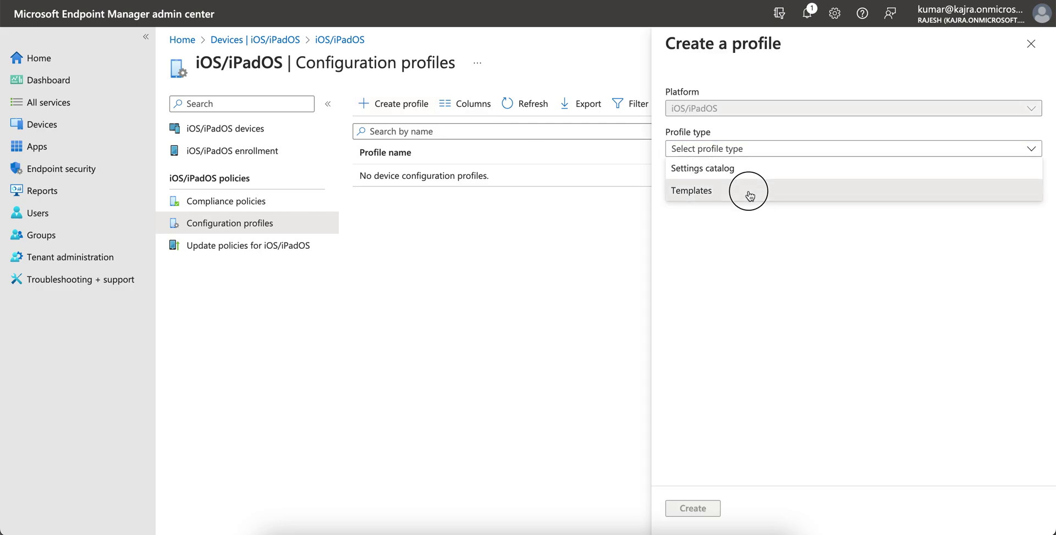
scroll(748, 363, "down", 1)
mouse_move(746, 394)
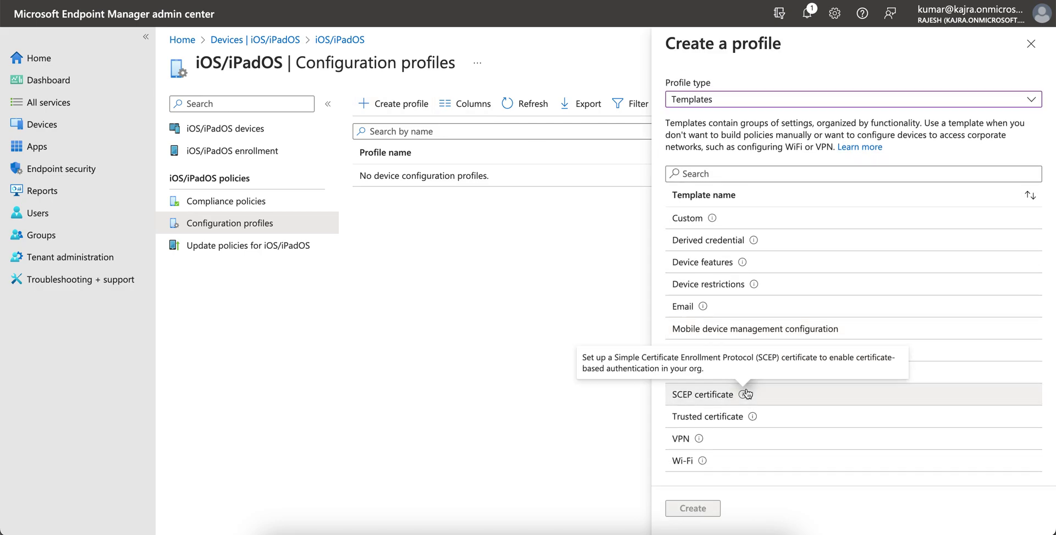
left_click(792, 394)
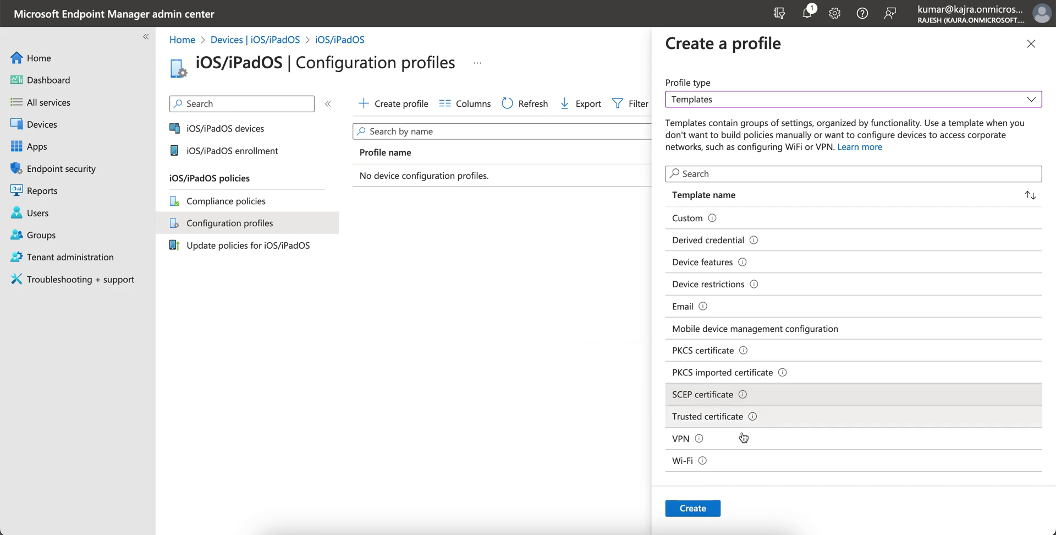
left_click(689, 508)
left_click(406, 147)
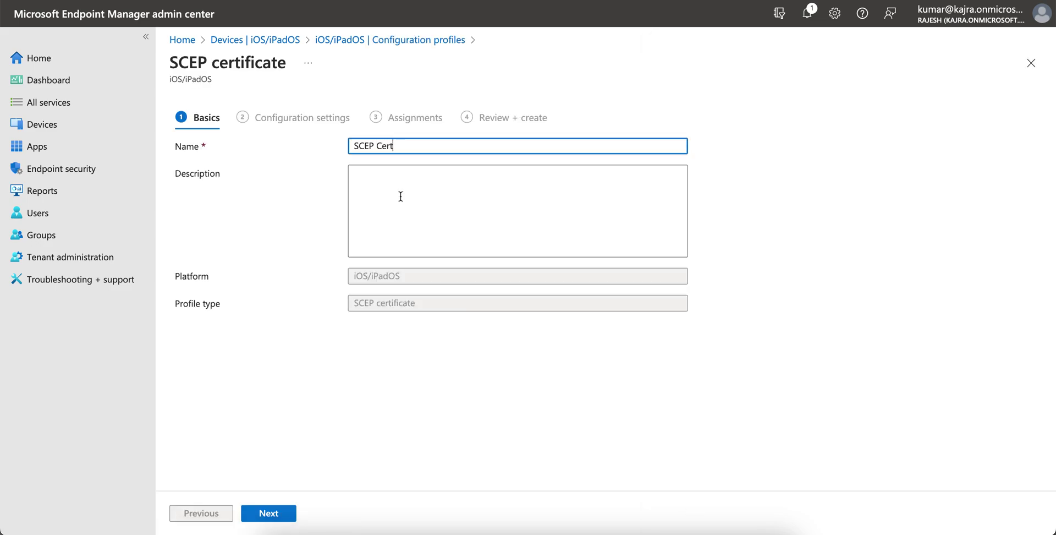
left_click(293, 513)
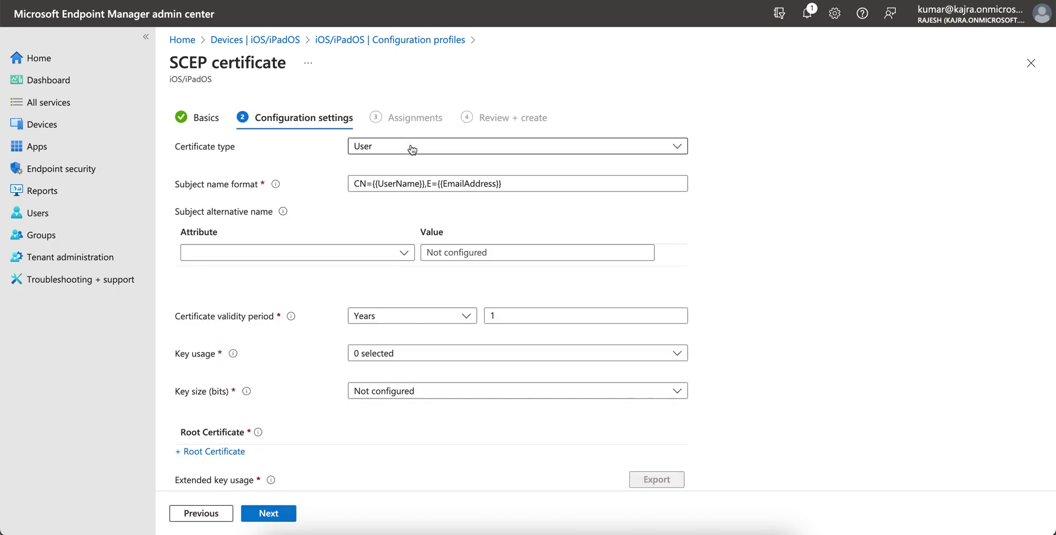
Step: Add a URI subject alternative name to the SCEP profile with the value "iOS - Trusted Cert Profile"
left_click(340, 252)
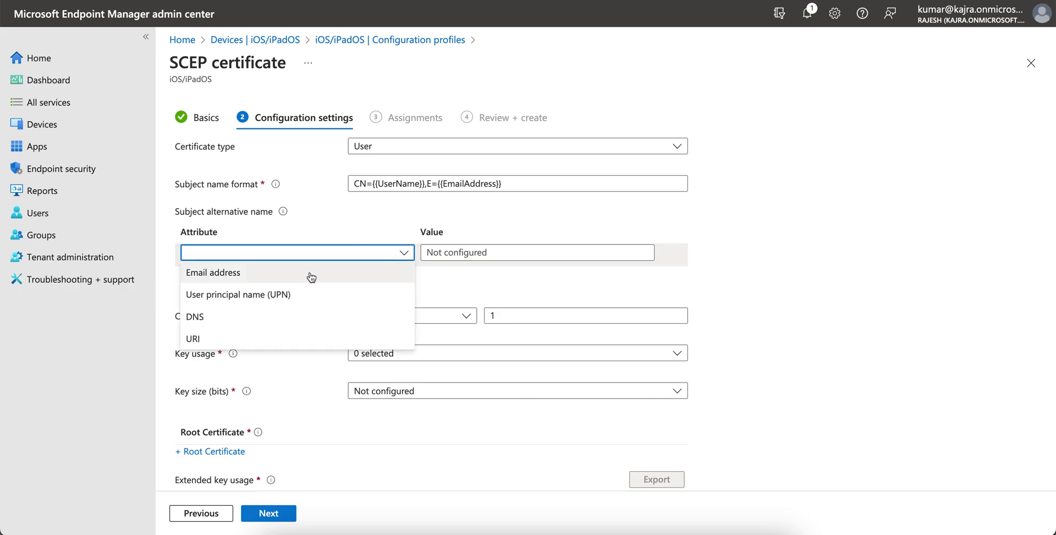
left_click(250, 339)
left_click(471, 252)
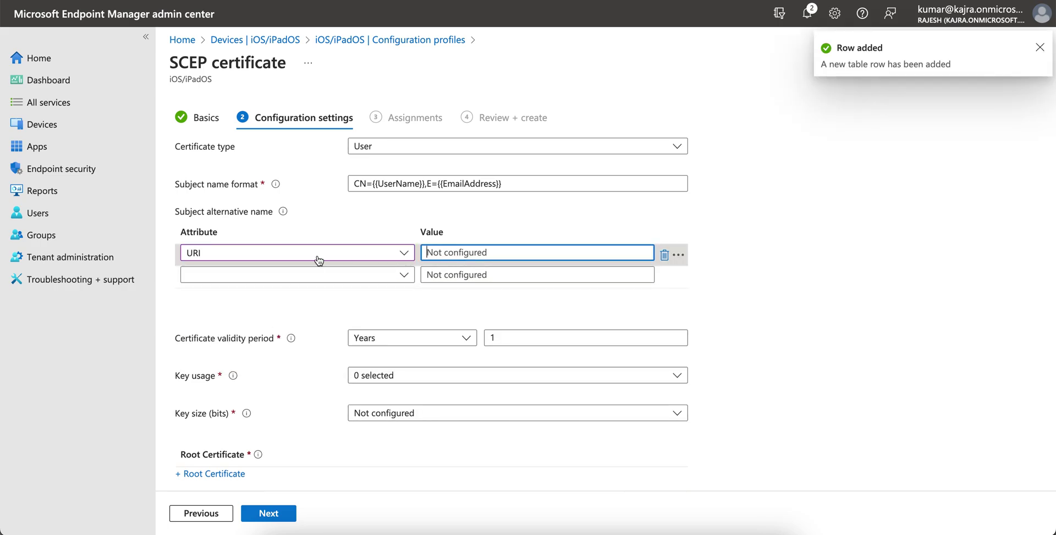
left_click(381, 254)
left_click(468, 252)
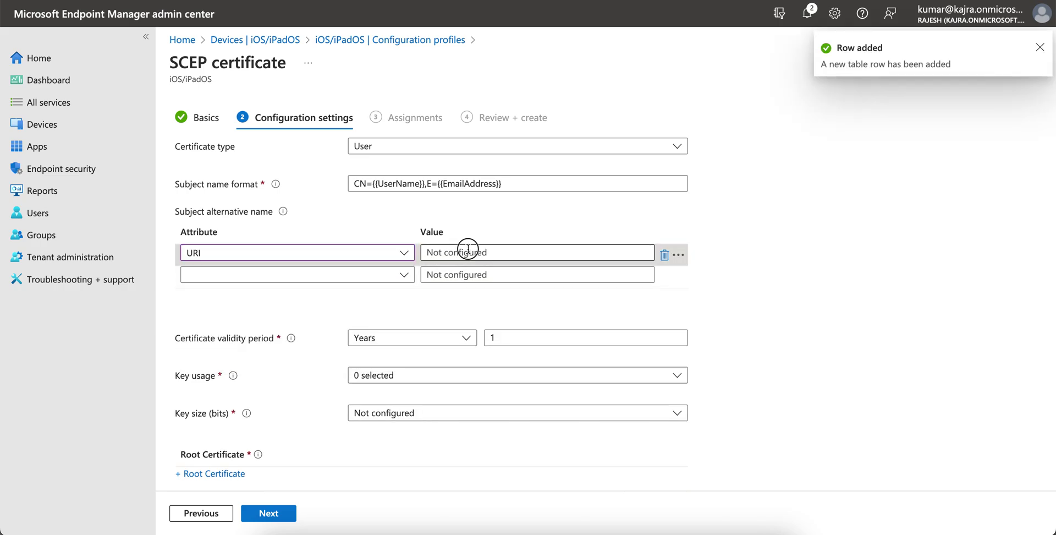
key("ctrl+v")
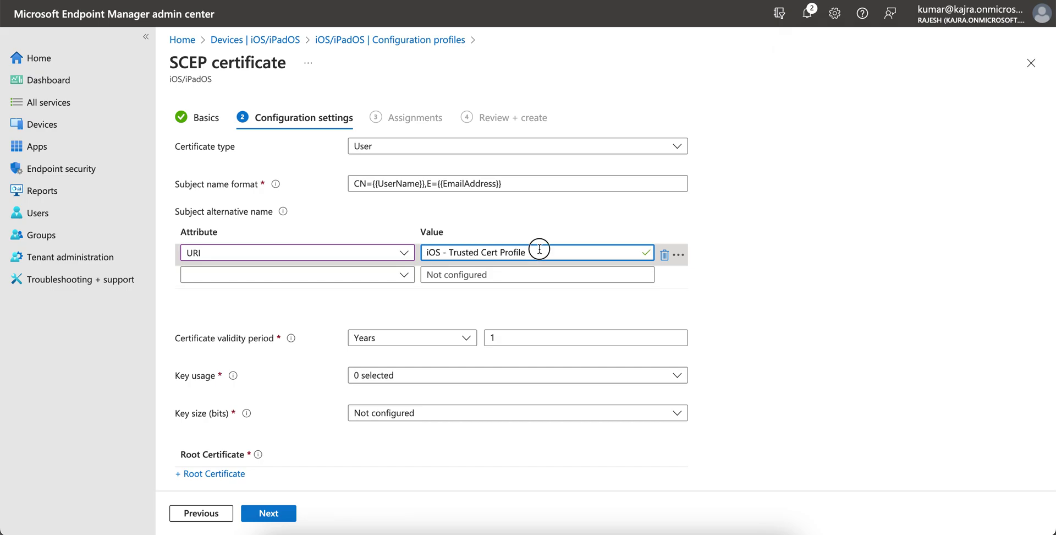
left_click(409, 253)
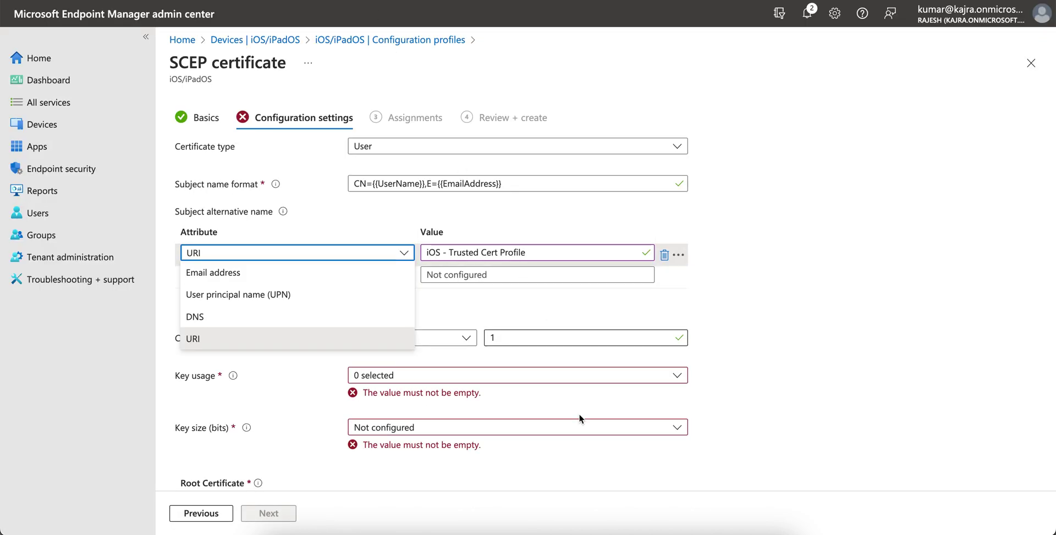
left_click(785, 258)
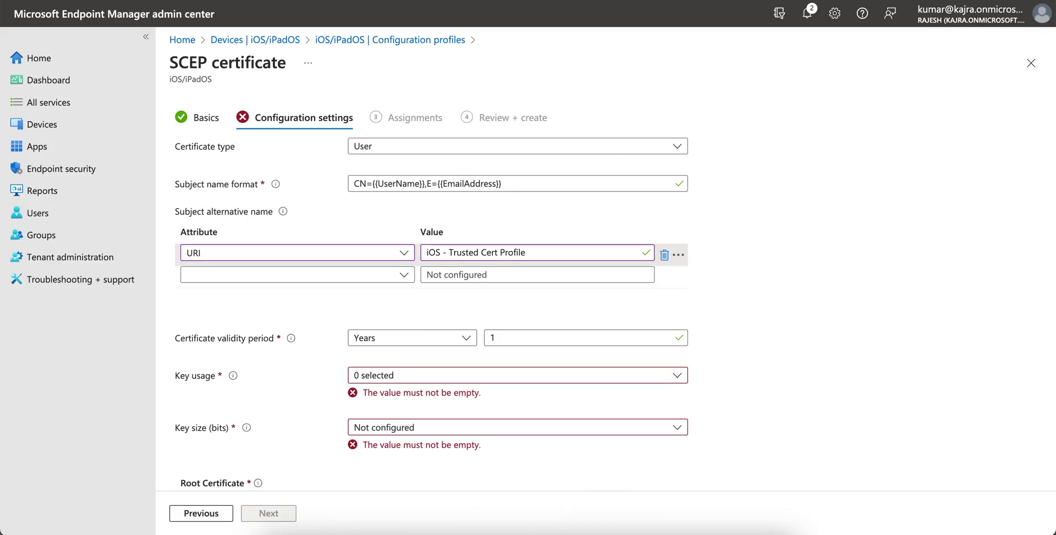
Step: Switch to the Cisco ISE integration PDF and copy the URI value "ID:Microsoft Endpoint Manager:GUID:{{DeviceId}}" from the note under Step 2
left_click(688, 531)
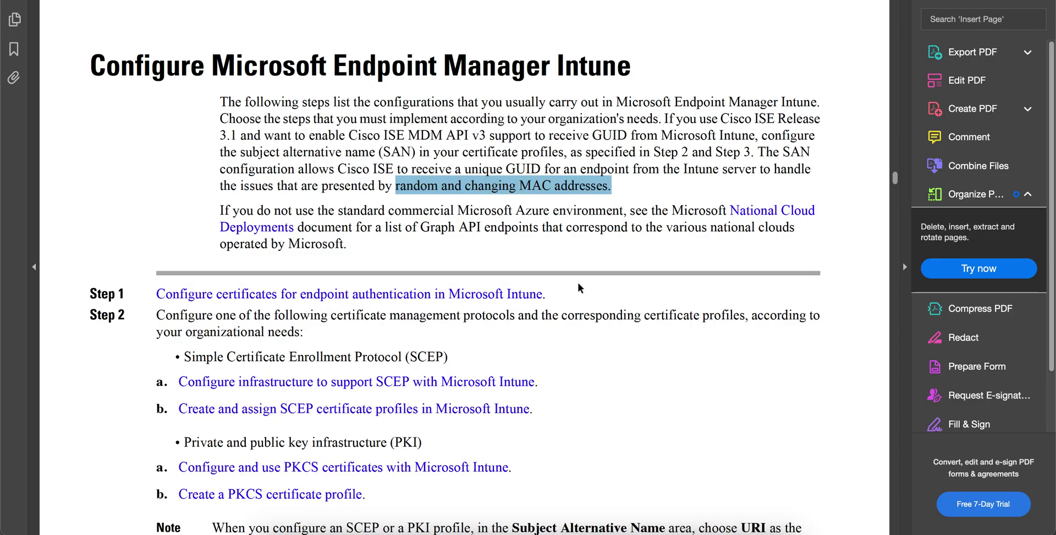
scroll(555, 275, "down", 15)
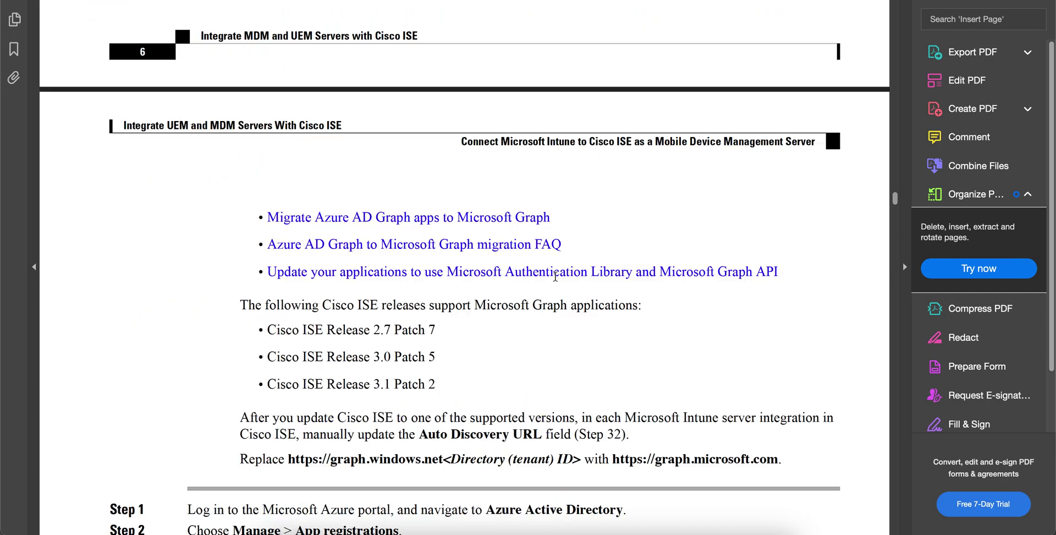
scroll(555, 275, "down", 5)
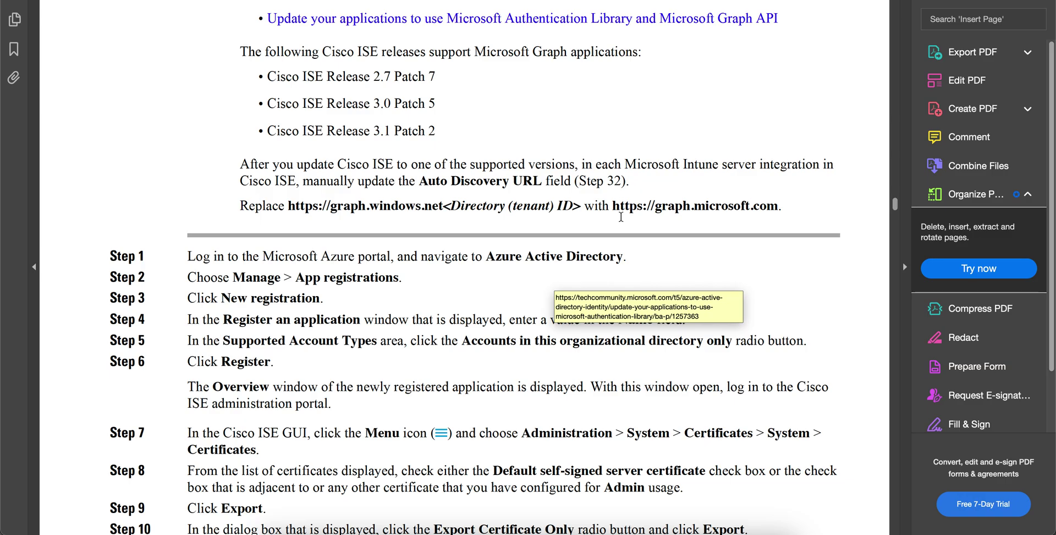
scroll(621, 216, "down", 20)
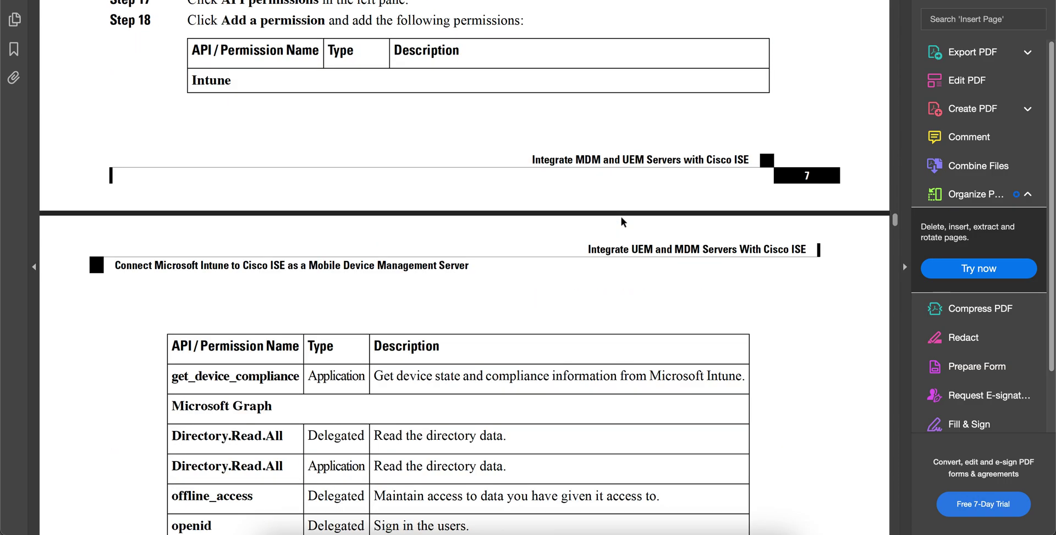
scroll(621, 216, "up", 20)
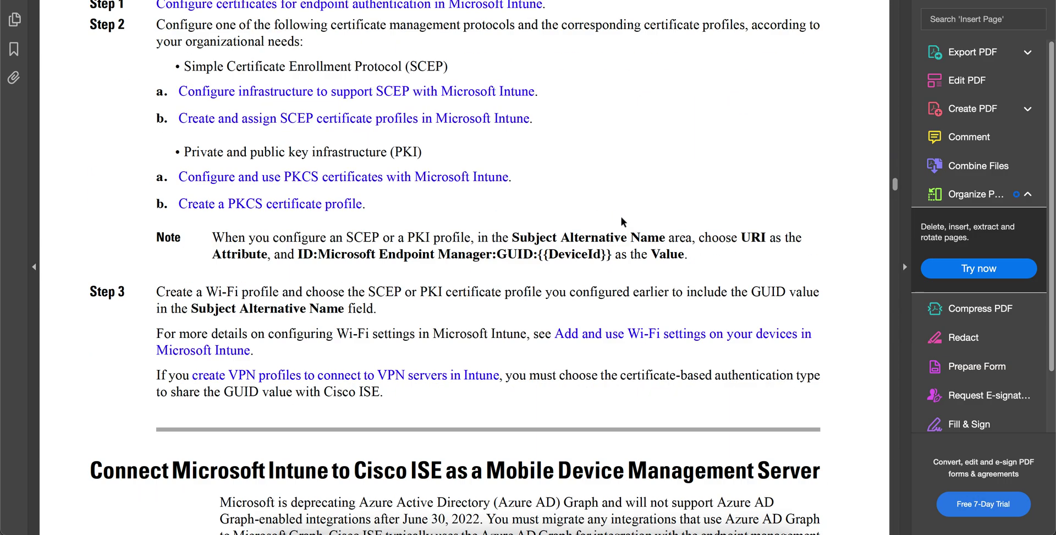
scroll(621, 216, "up", 20)
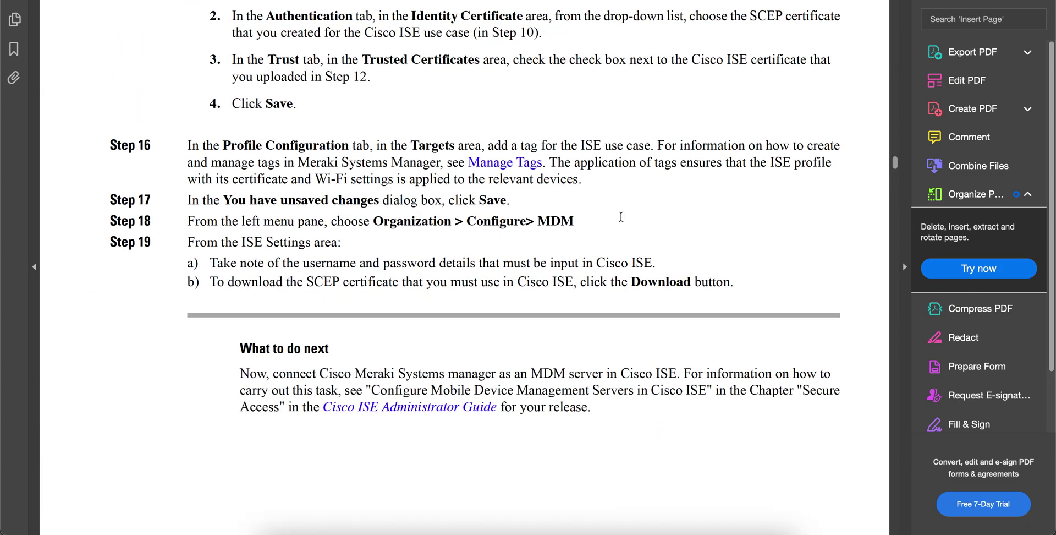
scroll(621, 216, "up", 10)
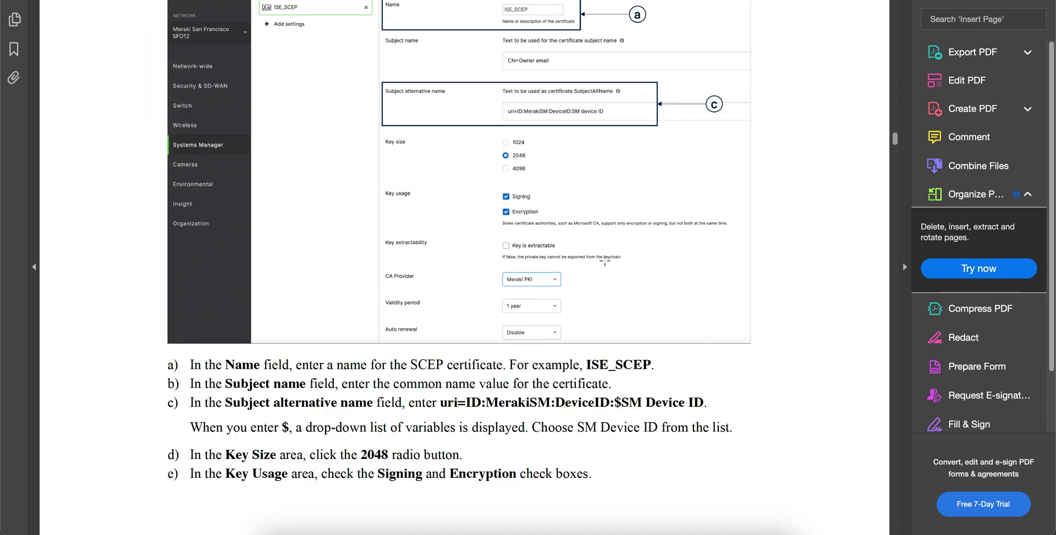
scroll(566, 352, "down", 15)
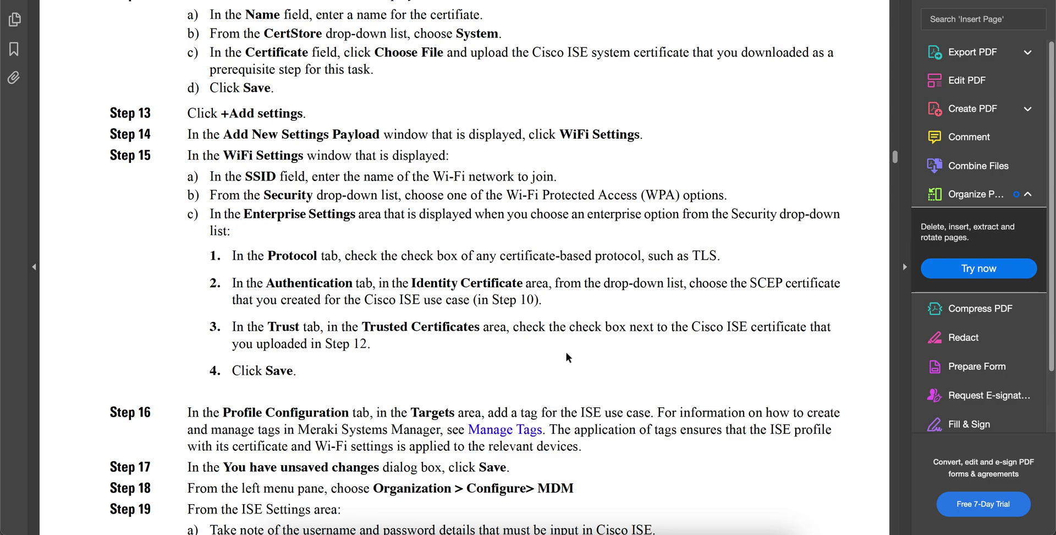
scroll(565, 352, "down", 10)
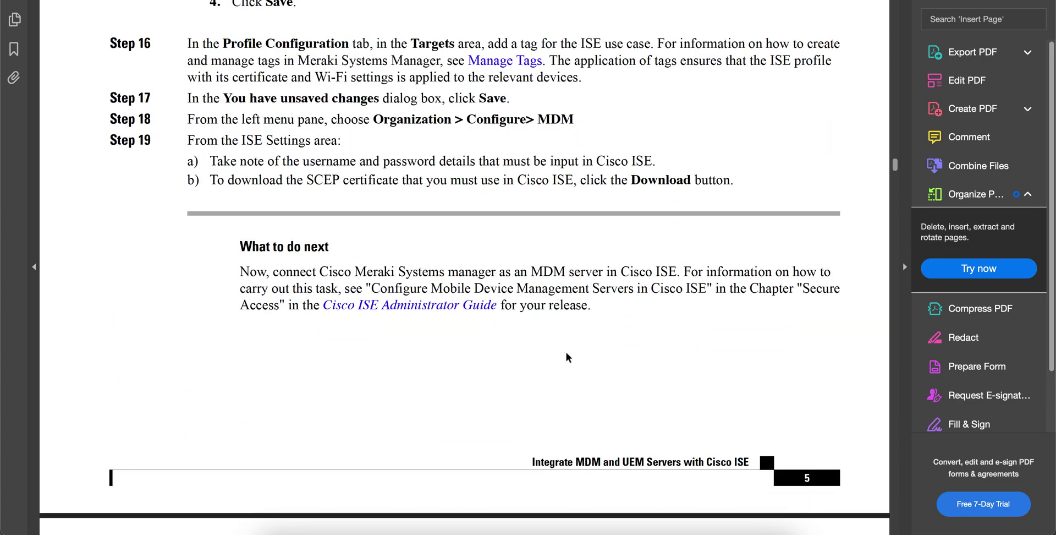
scroll(566, 352, "down", 8)
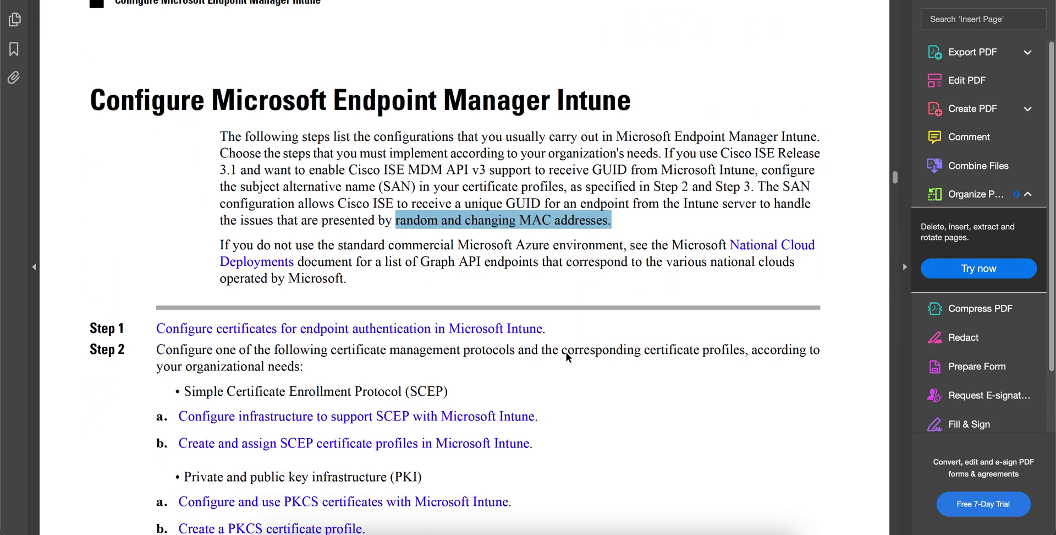
scroll(566, 351, "down", 5)
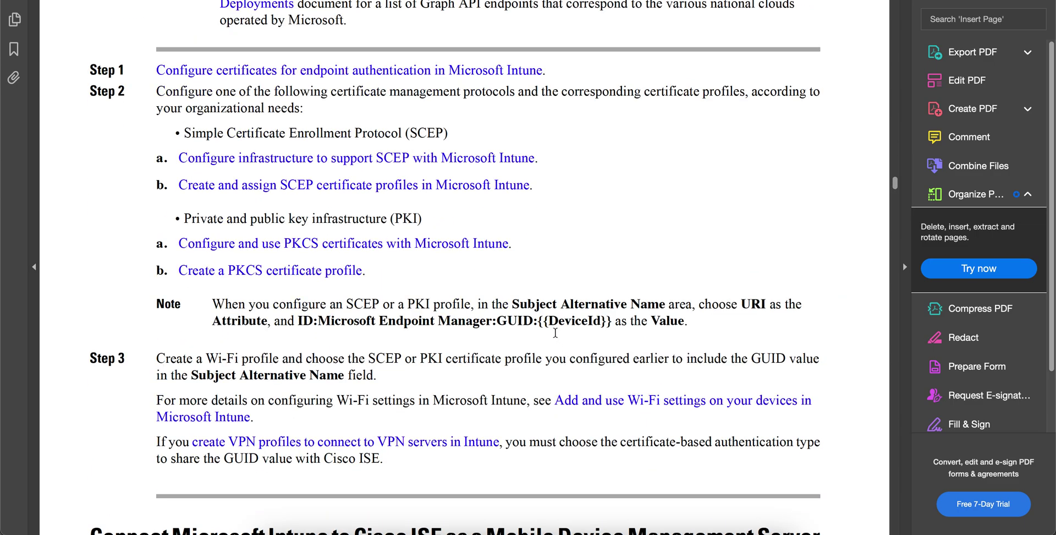
left_click_drag(609, 319, 307, 325)
key("super+c")
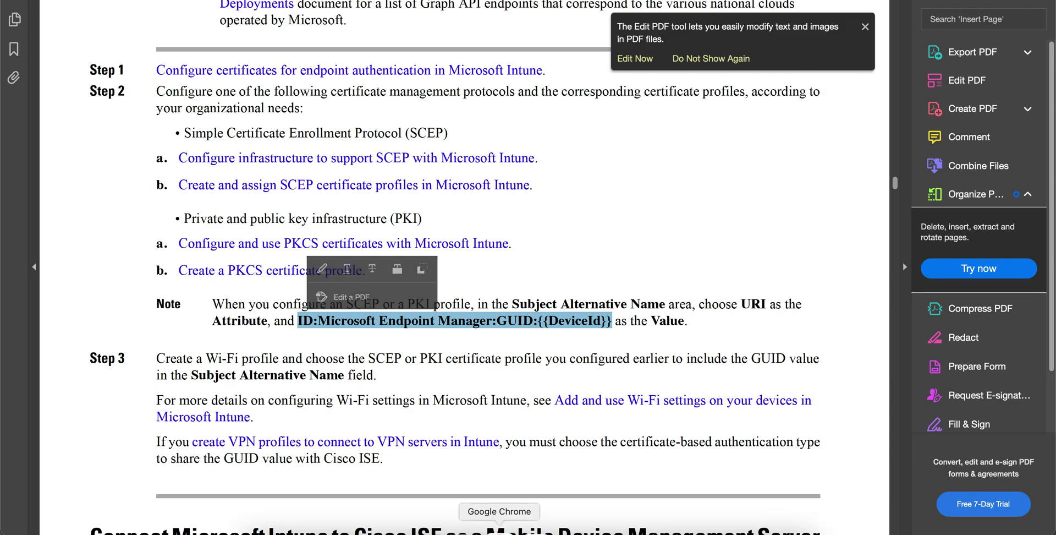
Step: Return to Chrome and replace the URI subject alternative name value with the copied "ID:Microsoft Endpoint Manager:GUID:{{DeviceId}}"
left_click(478, 526)
left_click(413, 252)
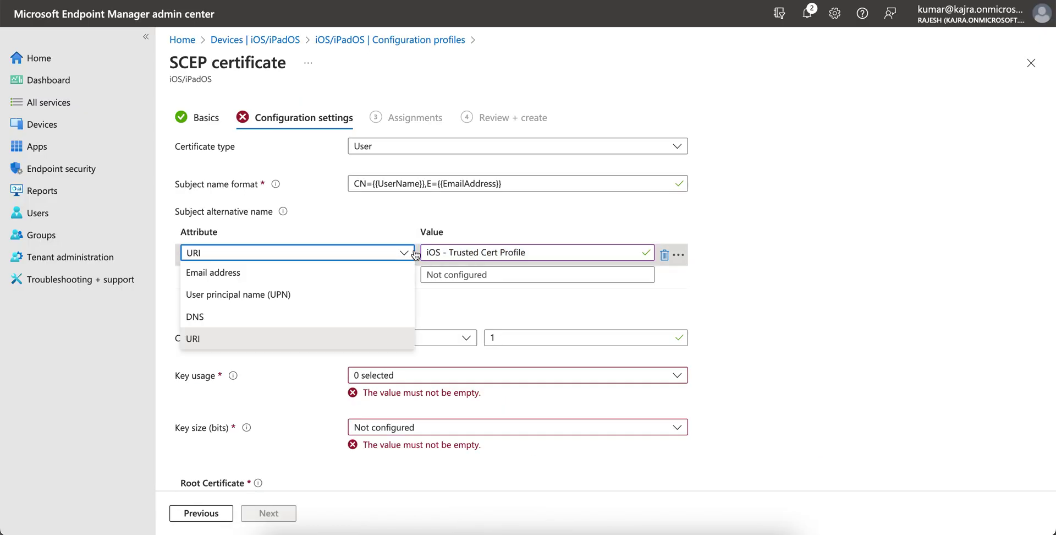
left_click(510, 250)
left_click_drag(536, 252, 427, 250)
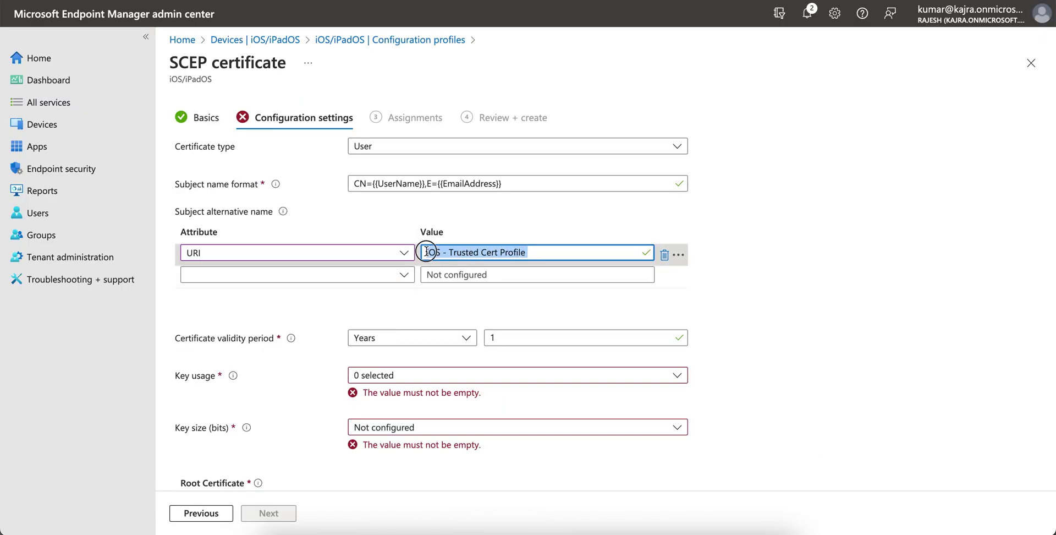
key("super+v")
Step: Set the SCEP profile's key usage to Key encipherment and its key size to 4096 bits
scroll(556, 300, "down", 1)
scroll(555, 301, "down", 2)
left_click(454, 287)
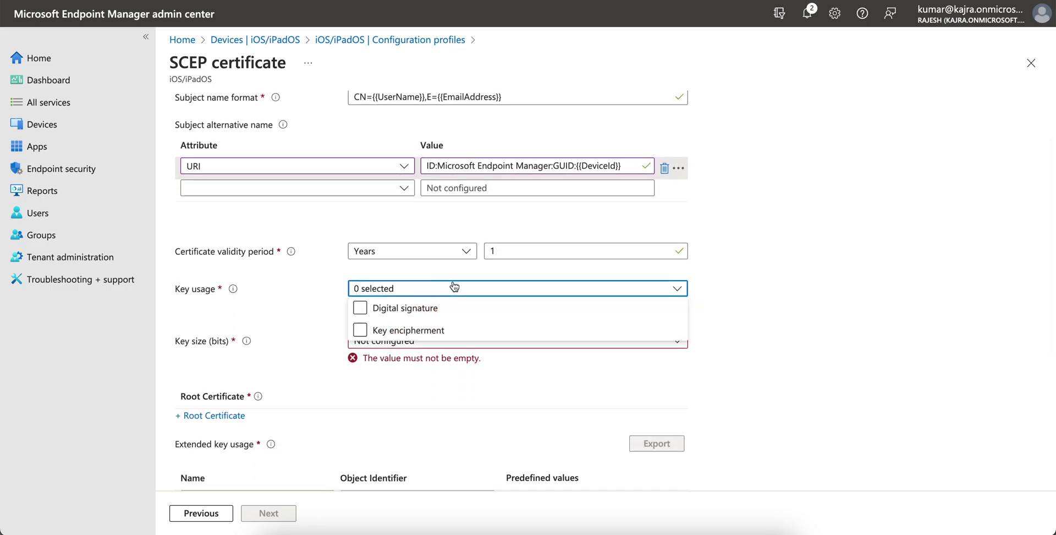
left_click(373, 330)
left_click(722, 334)
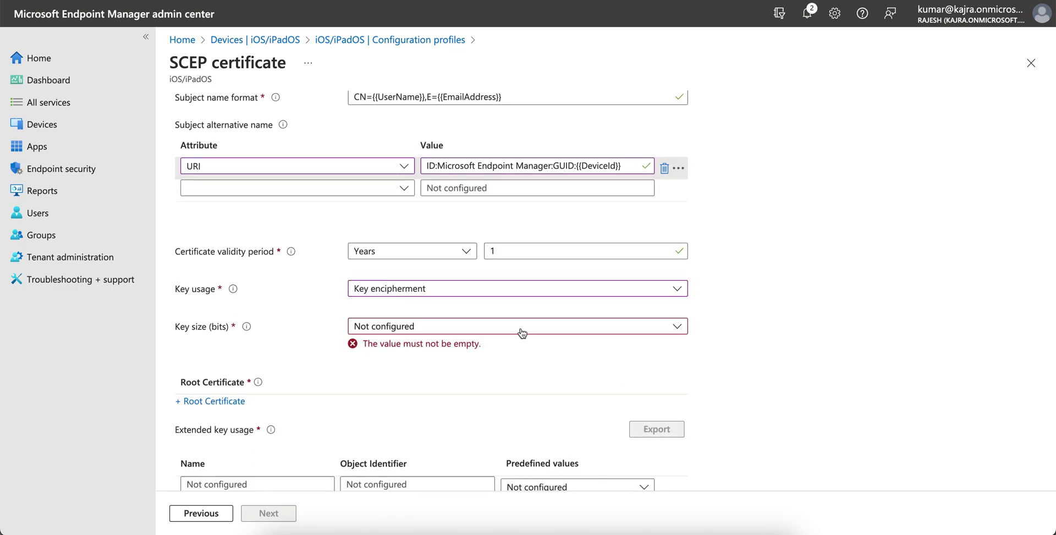
left_click(522, 327)
left_click(492, 413)
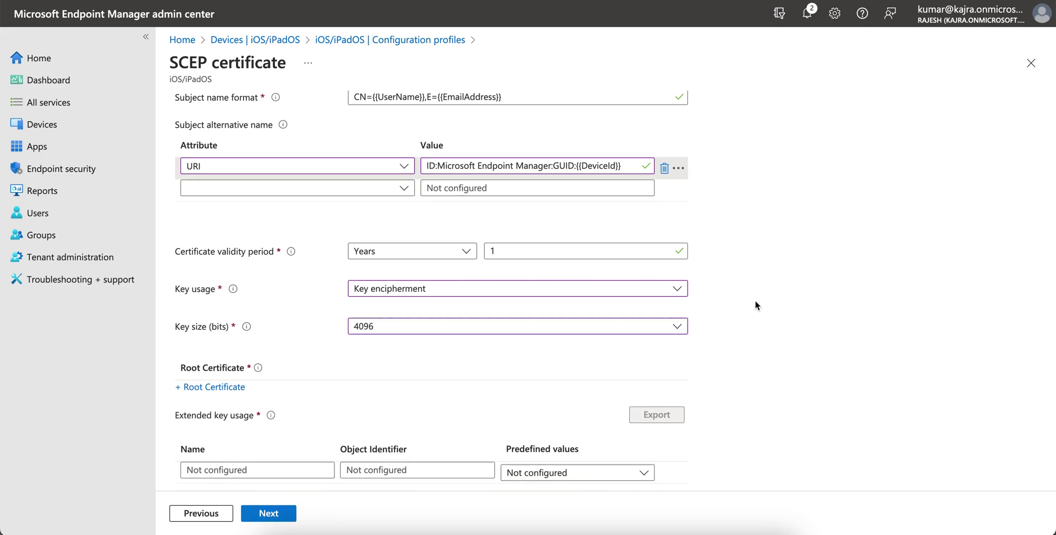
Step: Add "iOS - Trusted Cert Profile" as the SCEP profile's root certificate
scroll(754, 301, "down", 3)
left_click(232, 220)
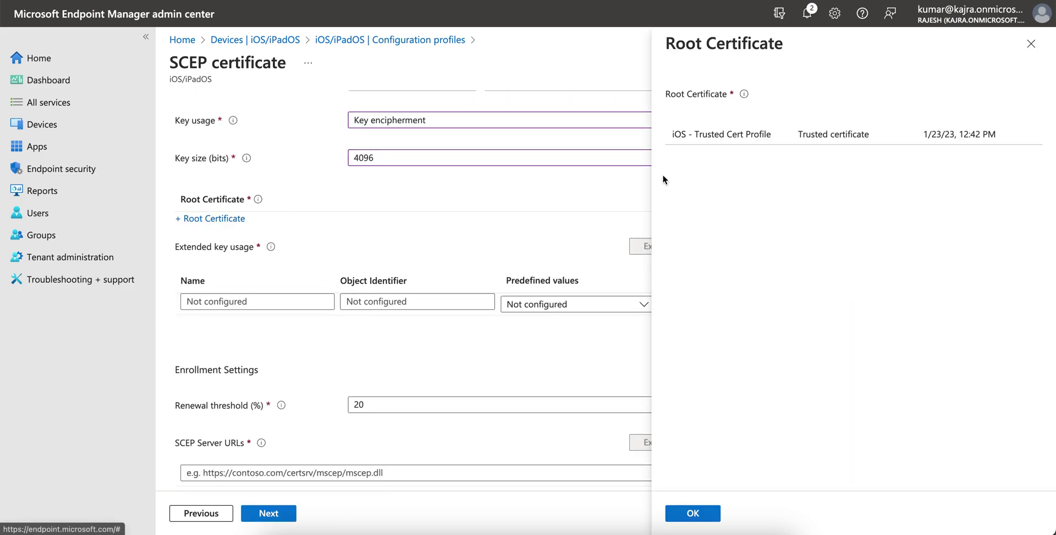
left_click(759, 141)
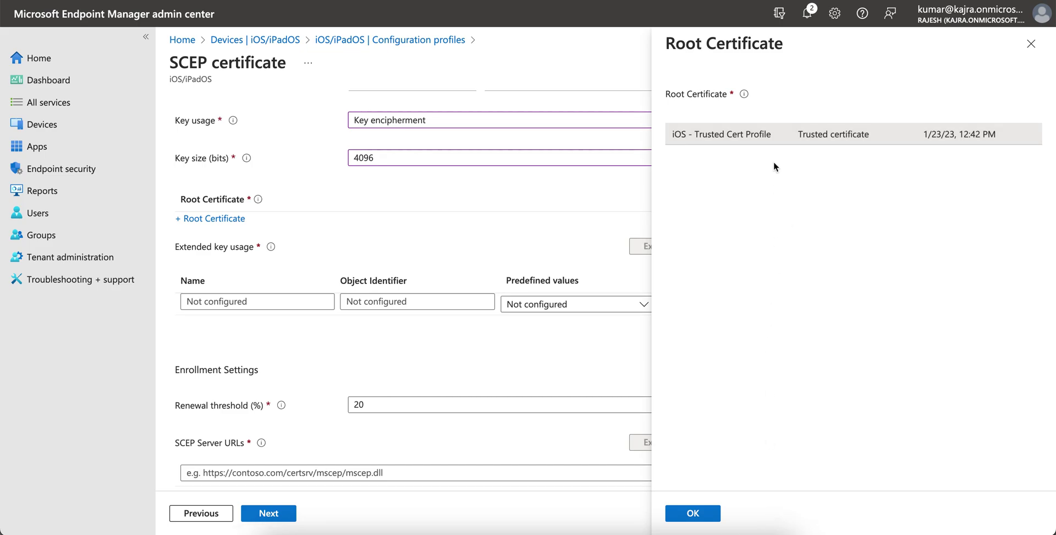
left_click(708, 511)
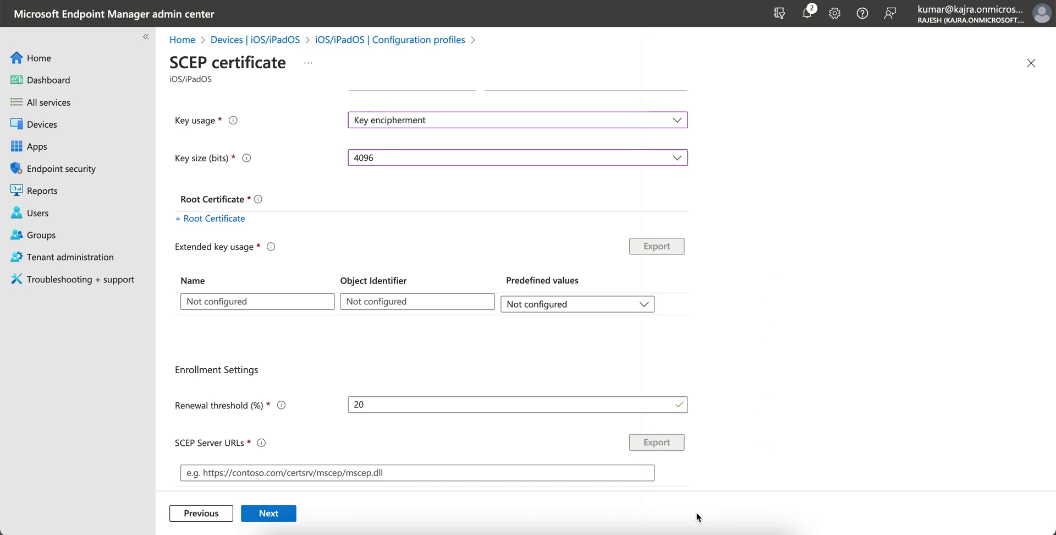
Step: Add the predefined Client Authentication value to the SCEP profile's extended key usage
scroll(556, 352, "down", 1)
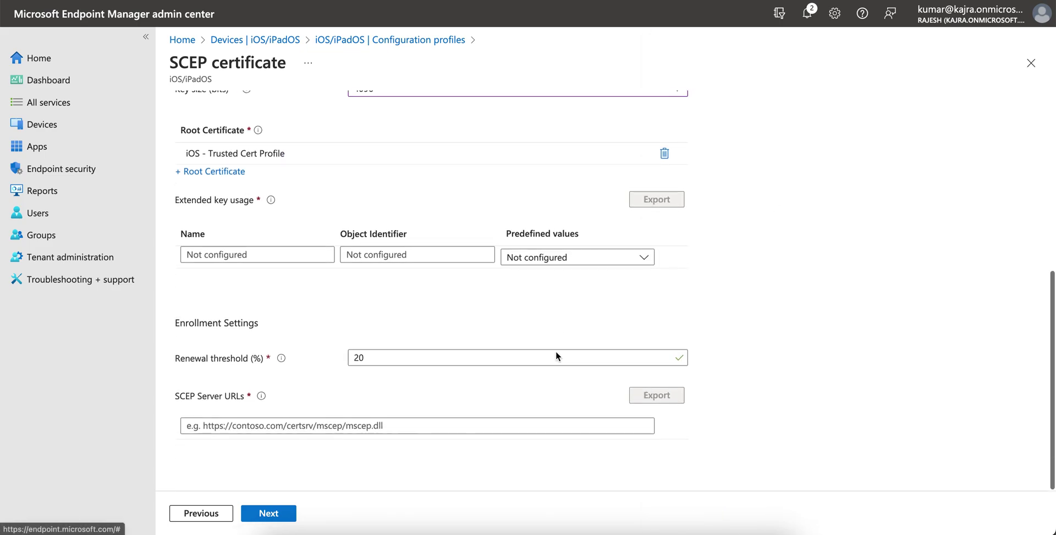
left_click(280, 254)
left_click(557, 259)
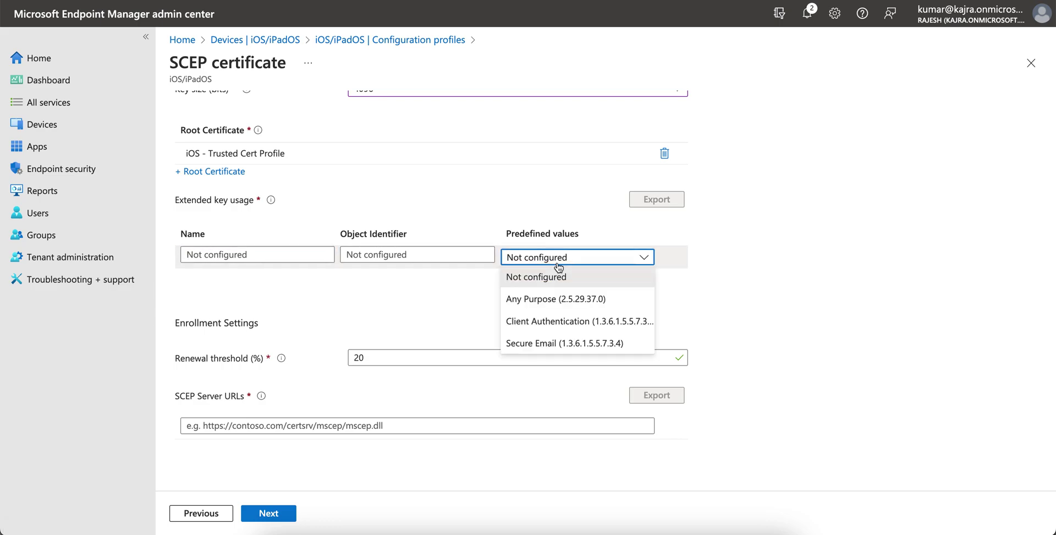
left_click(552, 320)
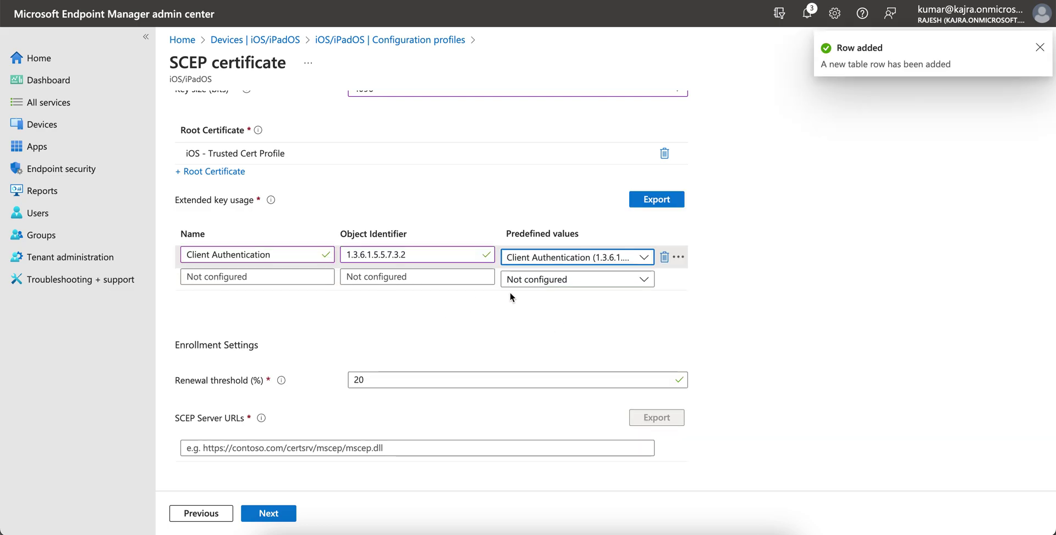
scroll(491, 383, "down", 1)
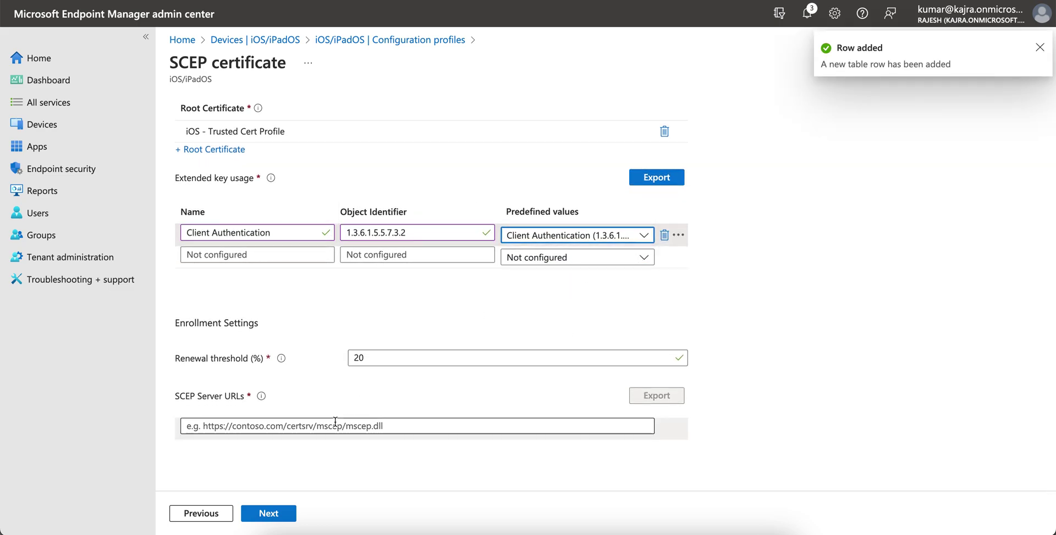
left_click(294, 425)
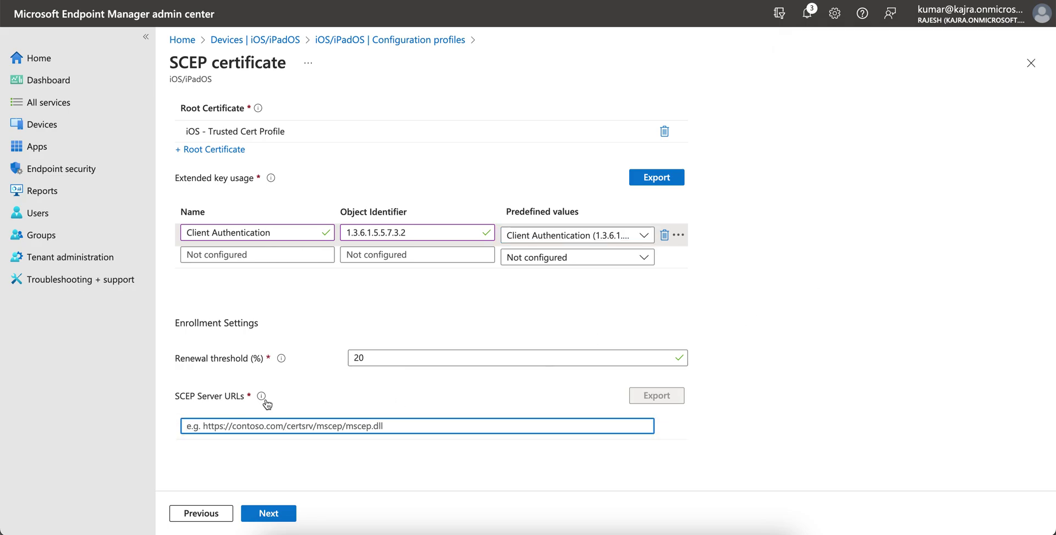
mouse_move(261, 396)
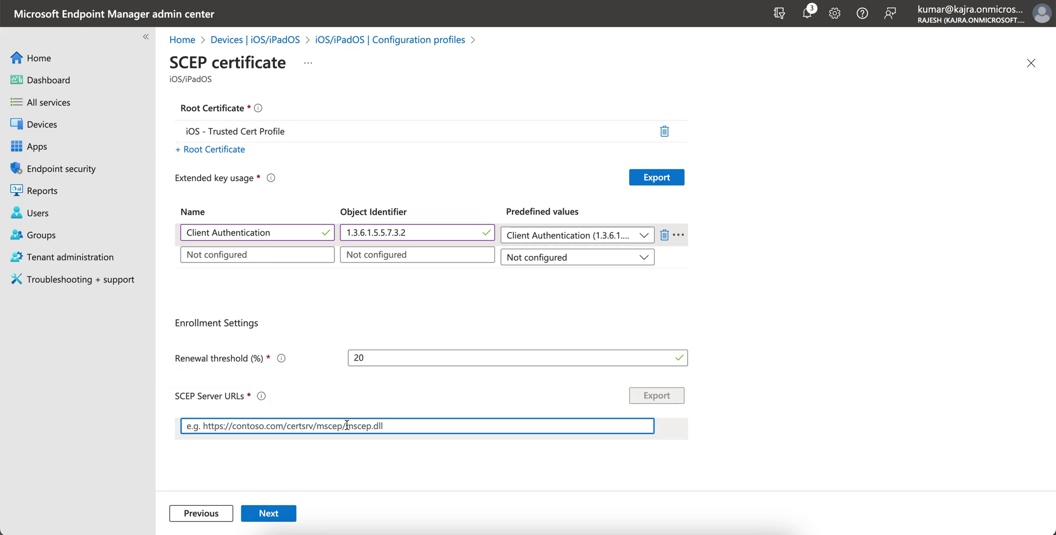
type("https")
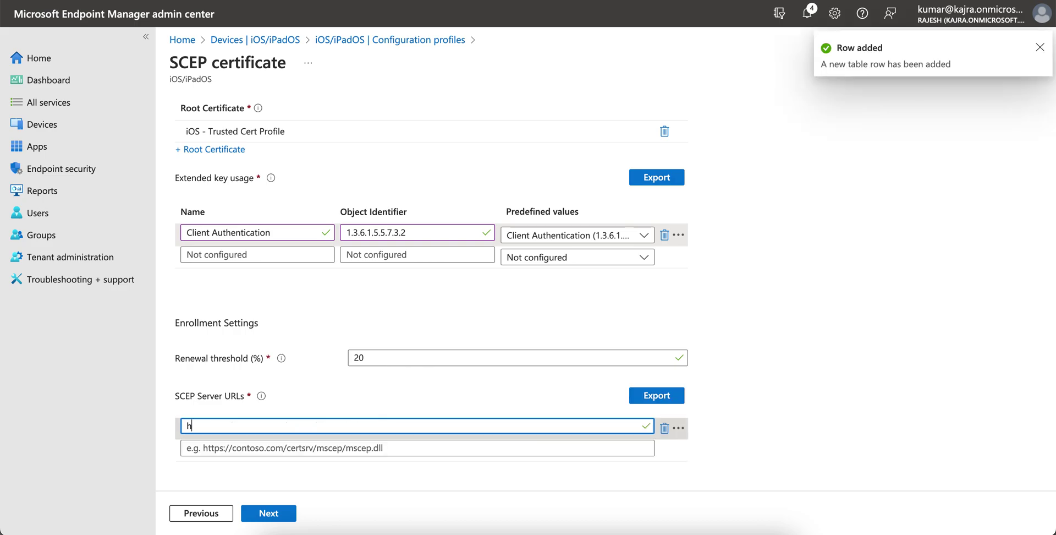
key("BackSpace")
key("BackSpace")
type("ps://")
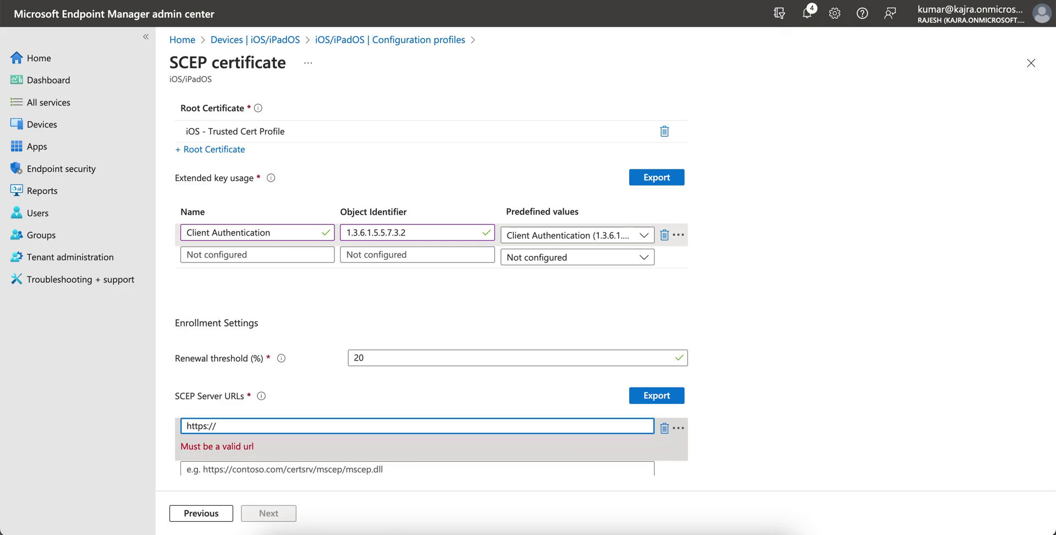
type("nde")
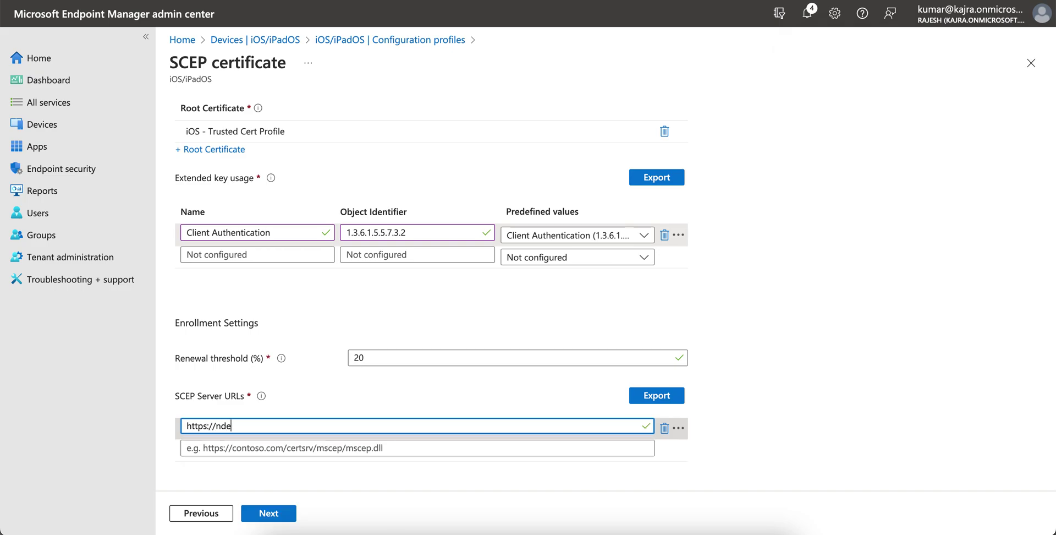
type("s.com/certsrv/mscep/mscep.dll")
left_click(698, 403)
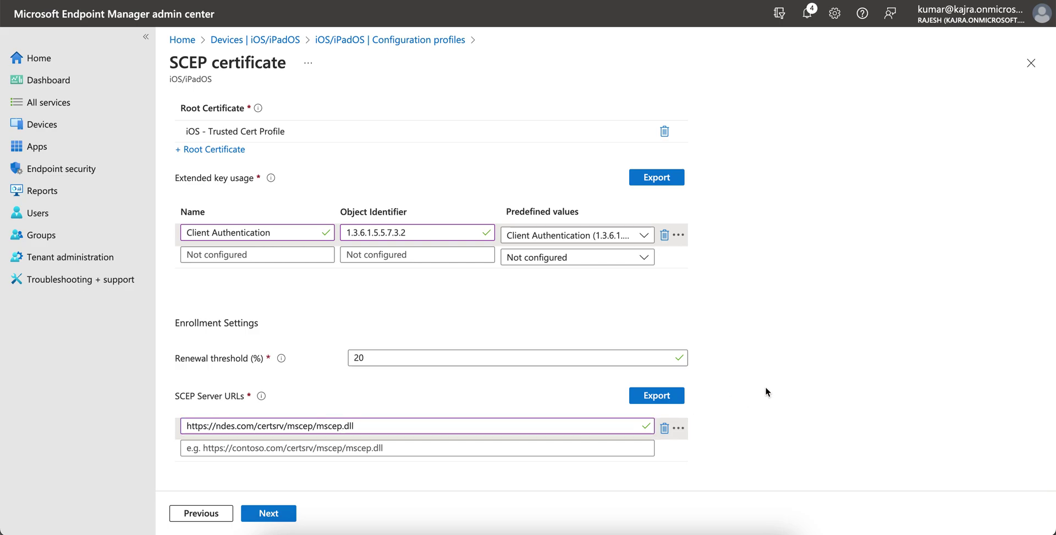
Step: Check the entered SCEP server URL and continue past the configuration settings to the profile's assignments
left_click_drag(360, 426, 158, 431)
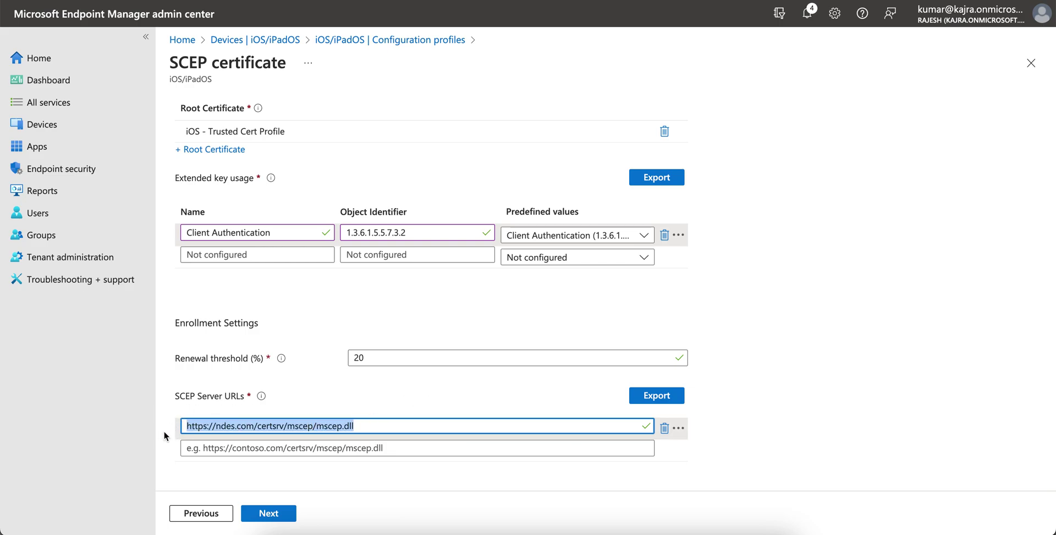
left_click(379, 430)
left_click(380, 431)
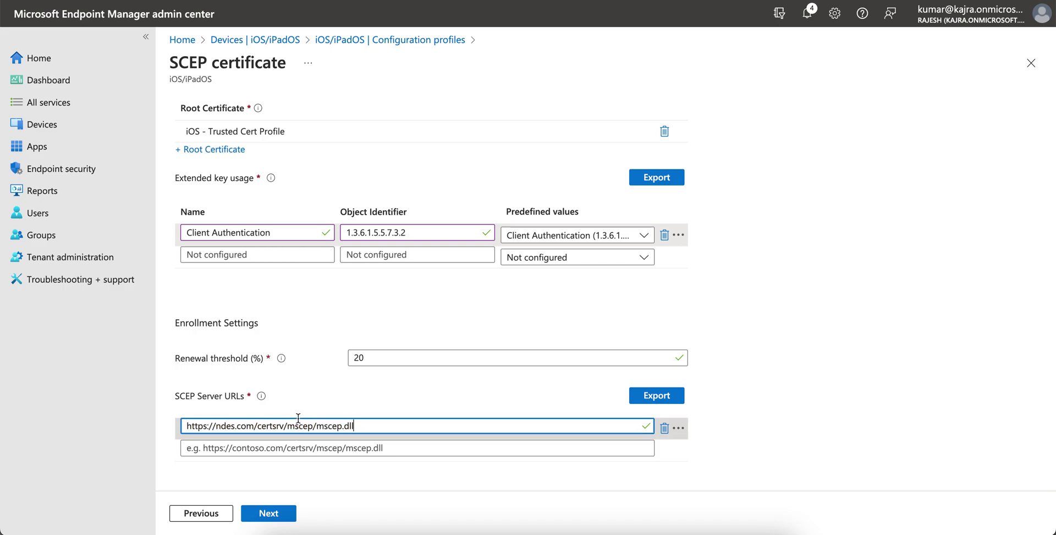
triple_click(380, 425)
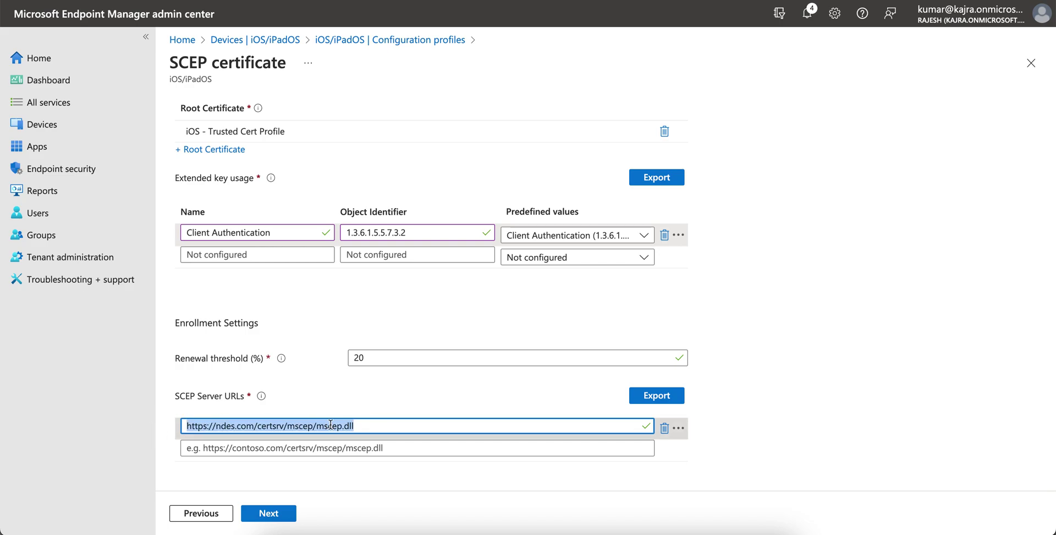
left_click(367, 426)
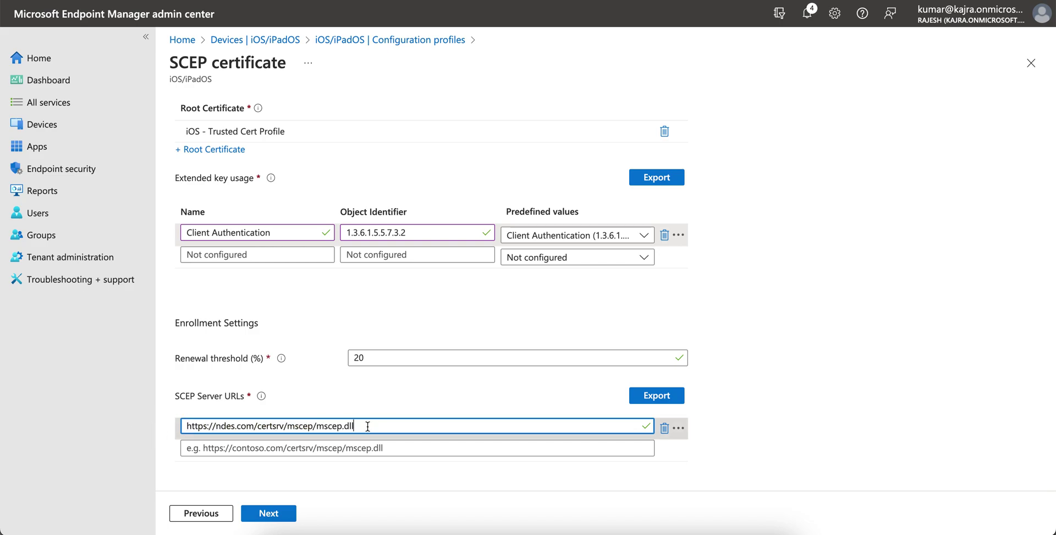
left_click(285, 517)
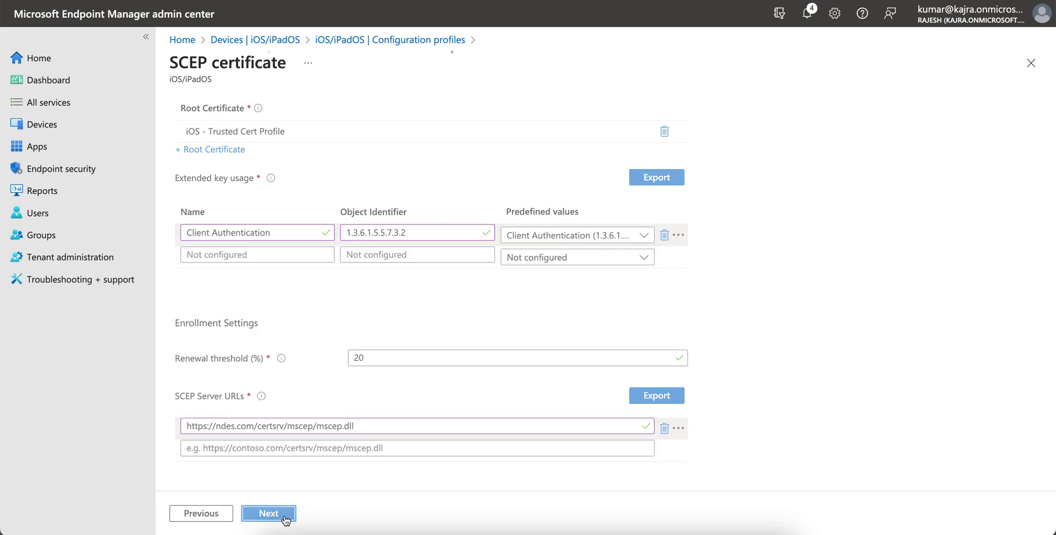
Step: Create the SCEP certificate profile without assigning any groups, and refresh the configuration profiles list
left_click(280, 513)
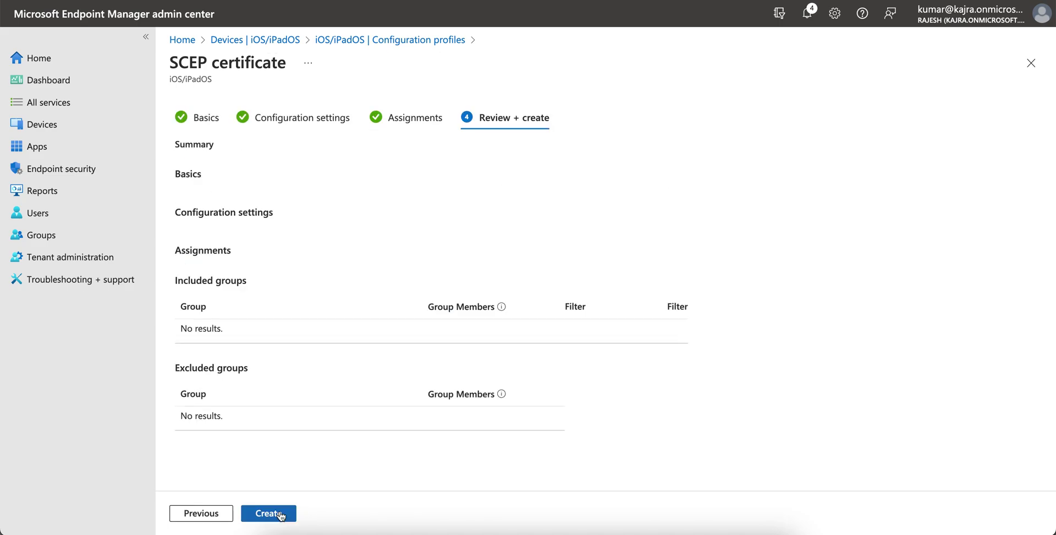
left_click(269, 511)
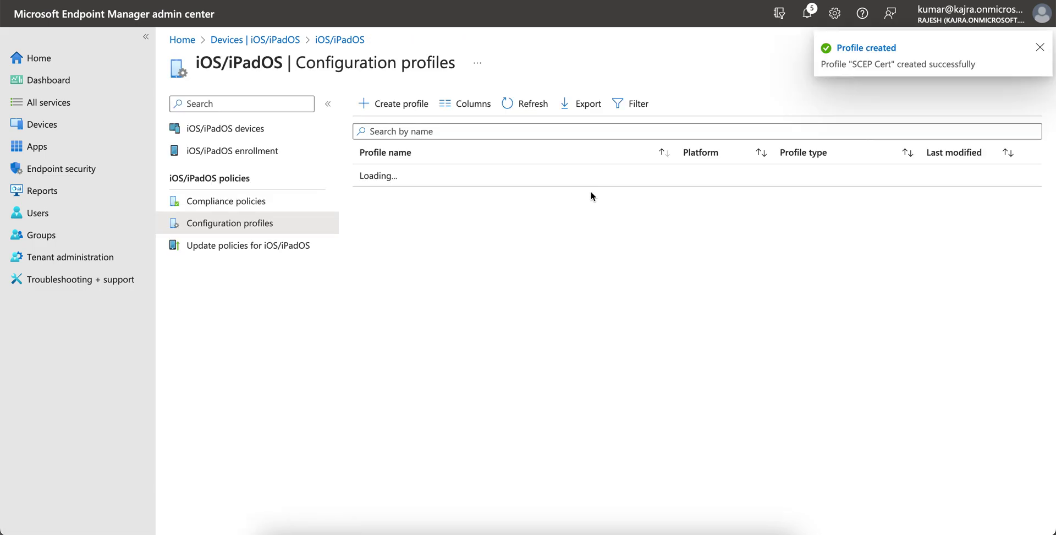
left_click(541, 111)
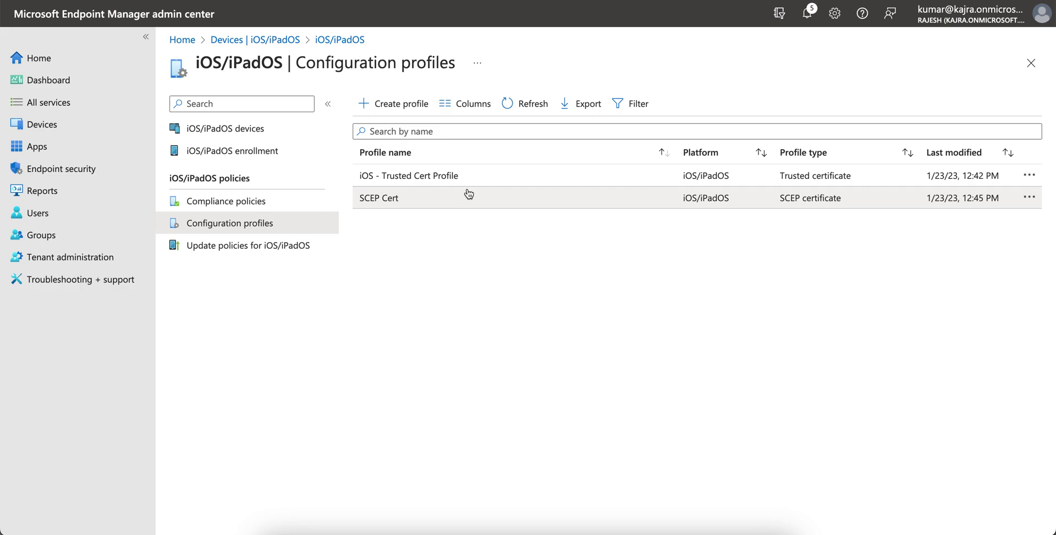
Step: Start a Wi-Fi profile from the iOS/iPadOS templates, name it "tt" and continue to its configuration settings
left_click(414, 106)
left_click(796, 149)
left_click(746, 188)
scroll(770, 378, "down", 1)
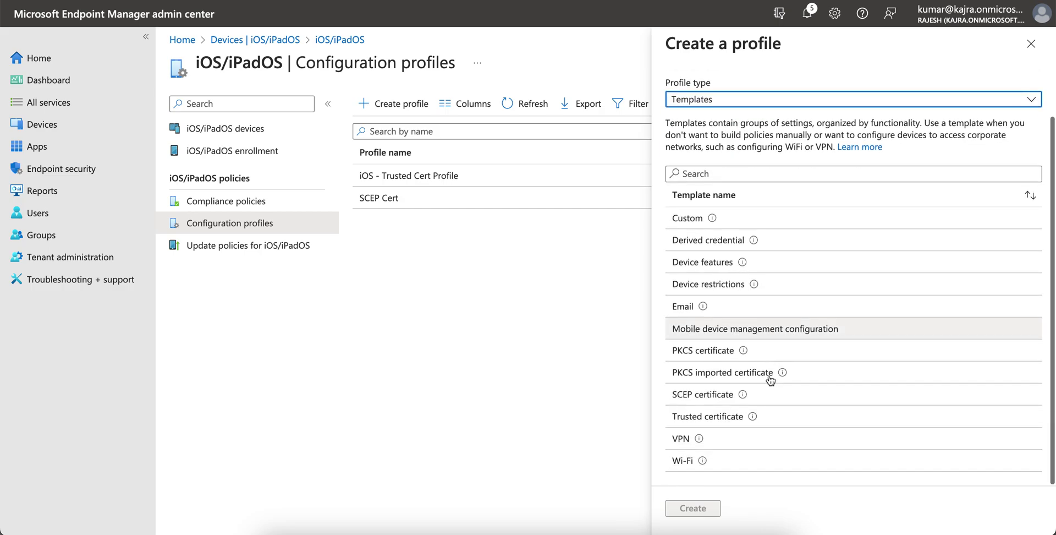
left_click(684, 461)
left_click(693, 508)
left_click(420, 146)
type("tt")
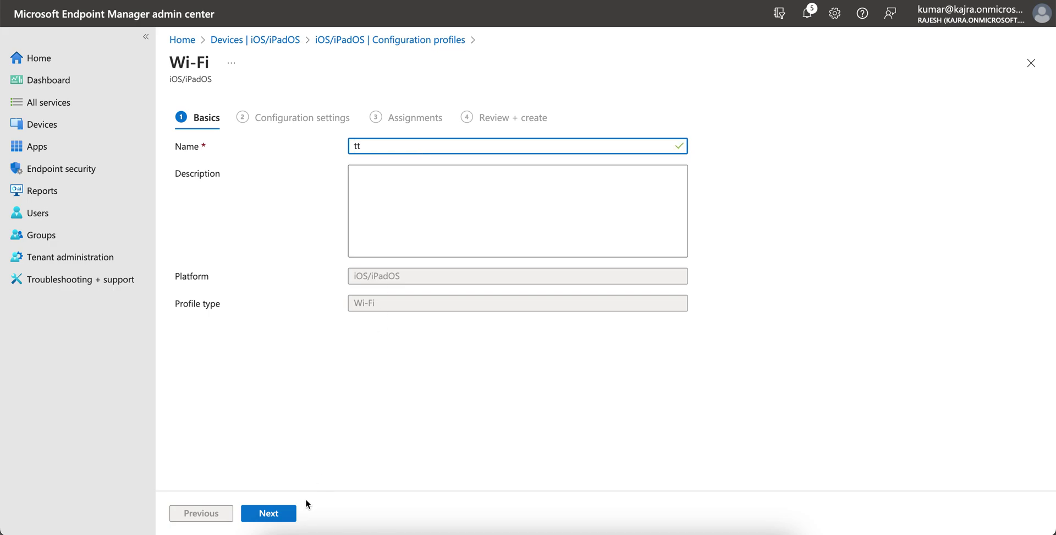
left_click(292, 510)
Step: Try the Basic Wi-Fi type, switch it to Enterprise, and set Disable MAC address randomization to Yes
left_click(415, 146)
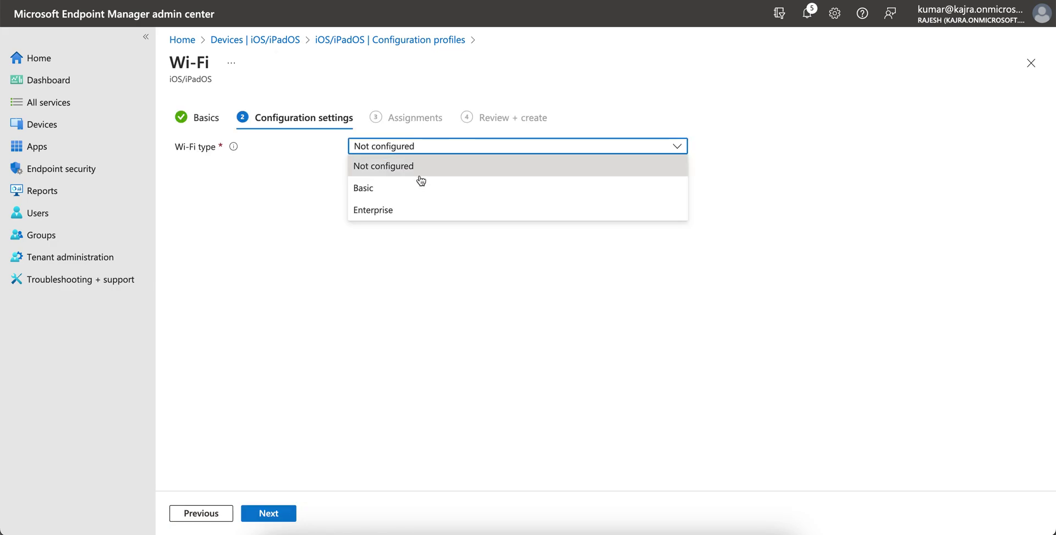
left_click(412, 188)
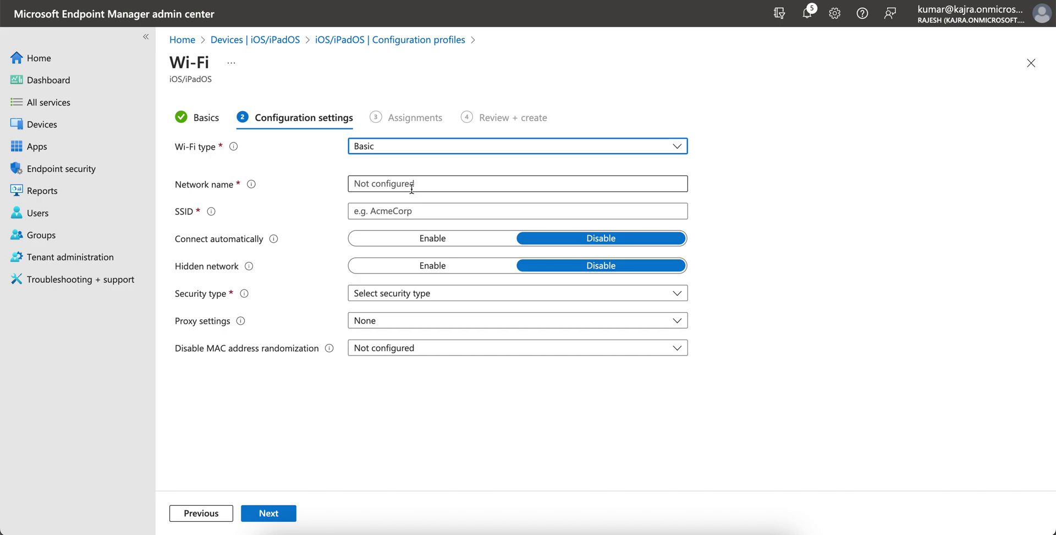
left_click(413, 146)
left_click(370, 211)
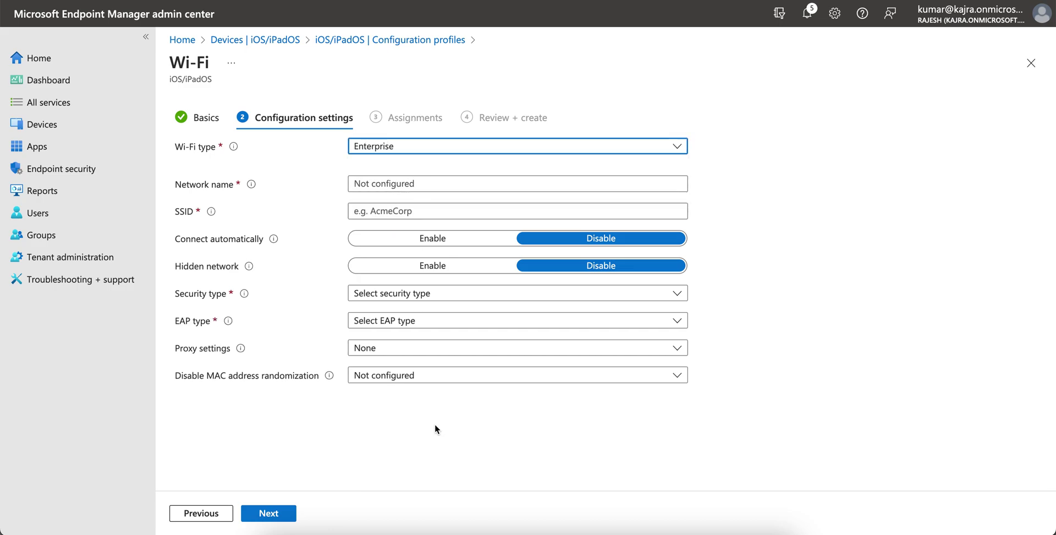
left_click(431, 376)
left_click(401, 414)
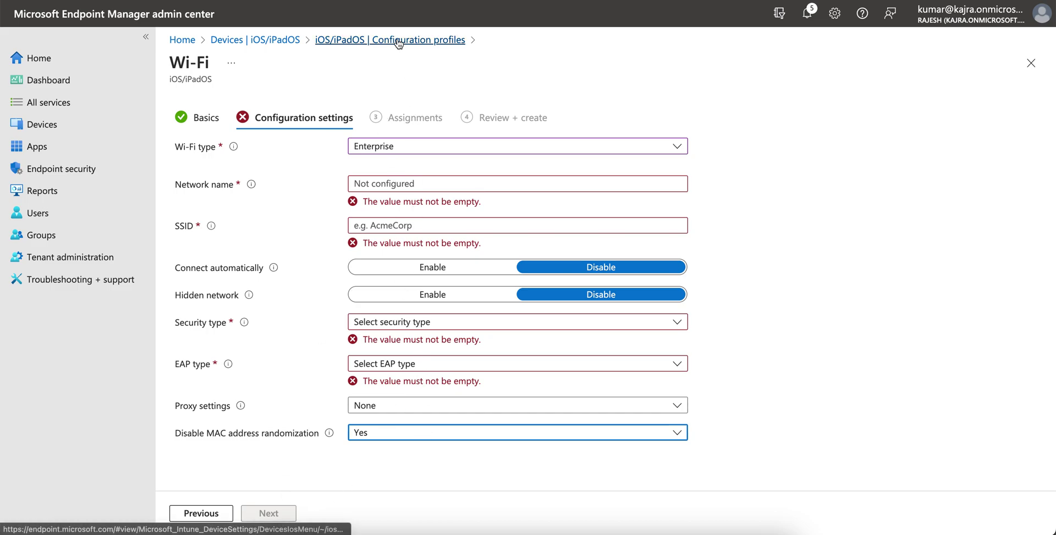
Step: Discard the unsaved Wi-Fi profile by returning to the iOS/iPadOS configuration profiles, and refresh the list
left_click(429, 40)
left_click(634, 38)
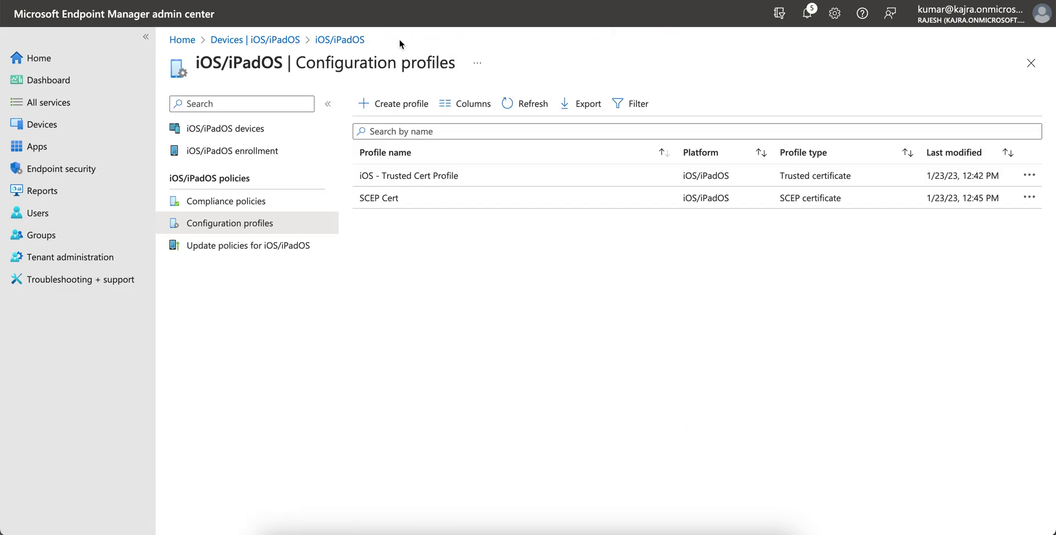
left_click(524, 106)
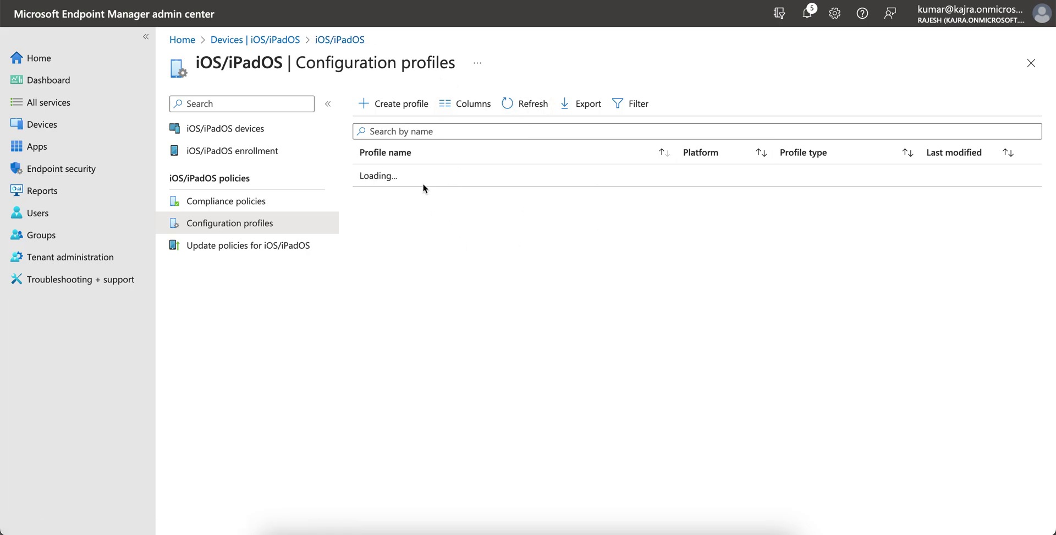